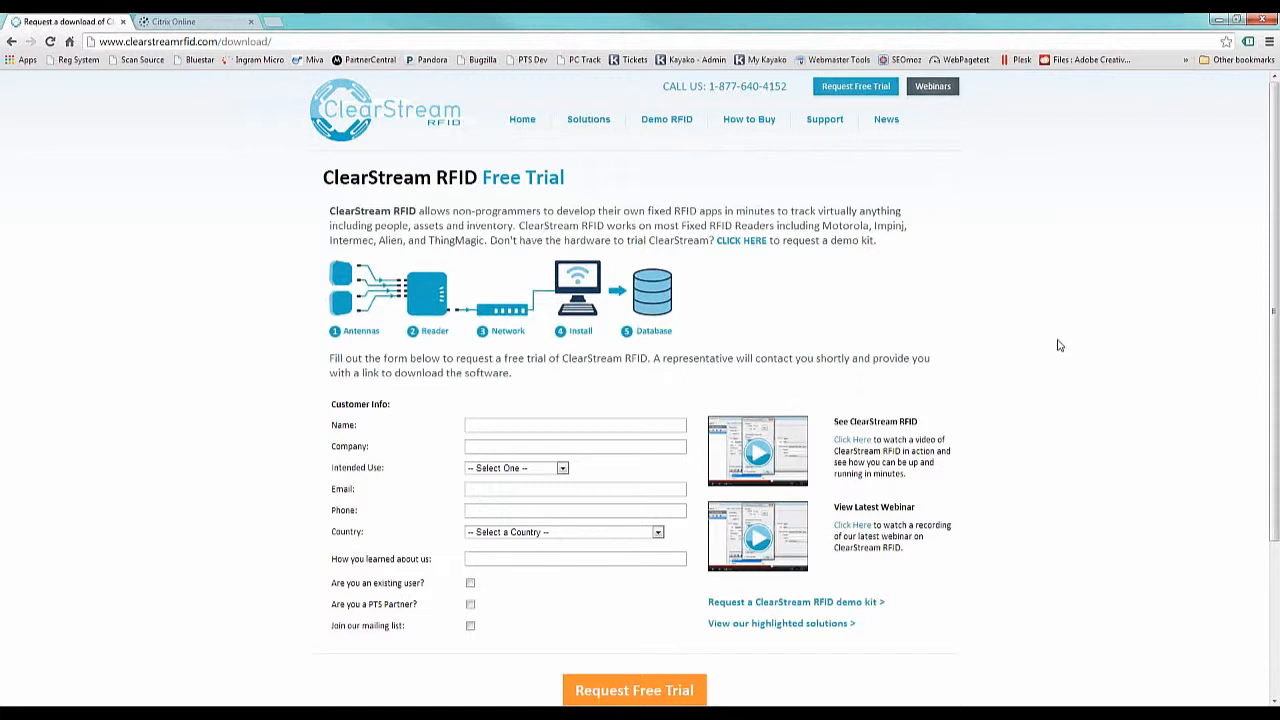
Switch from the browser to ClearStream RFID and start a new blank project.
left_click(1218, 20)
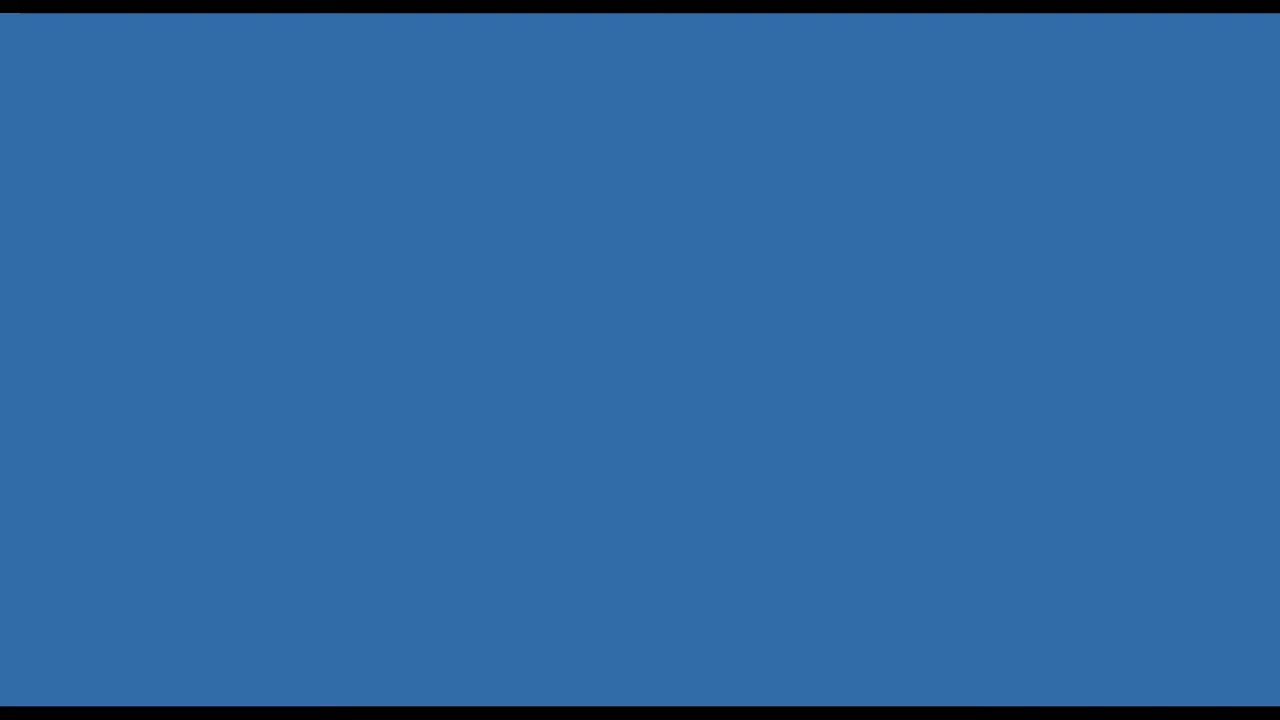
left_click(556, 714)
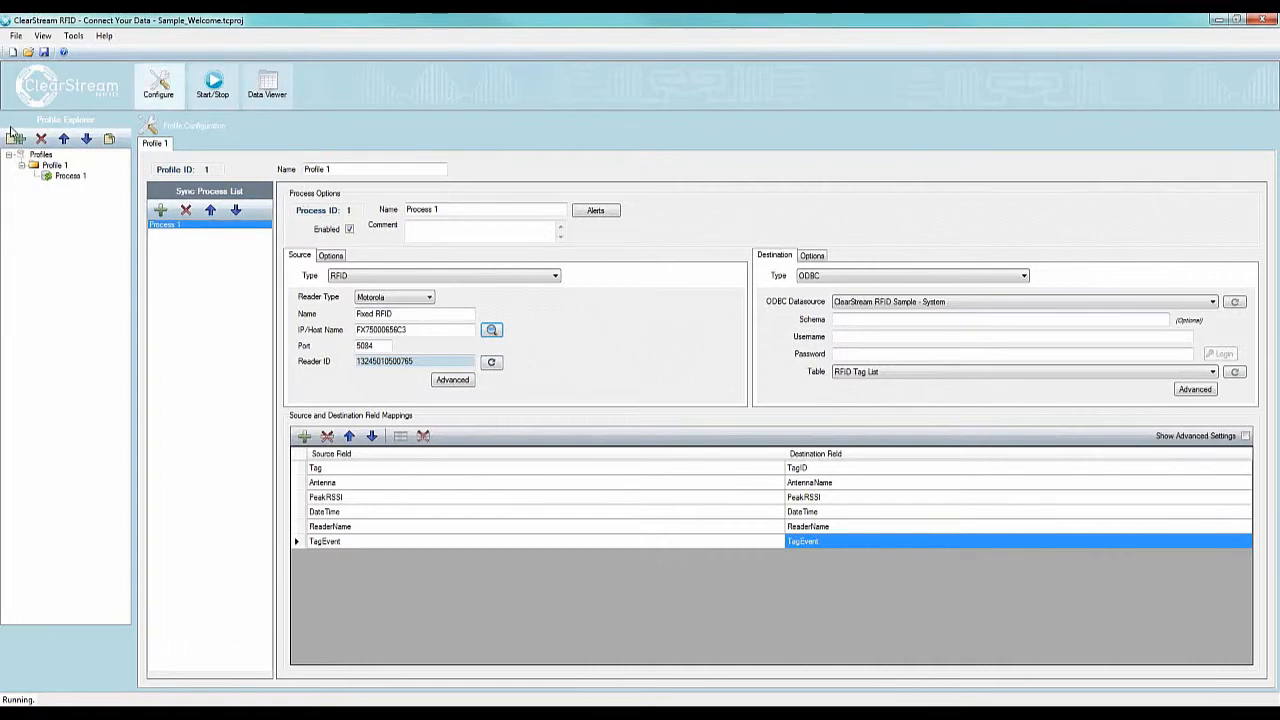
left_click(14, 56)
left_click(14, 56)
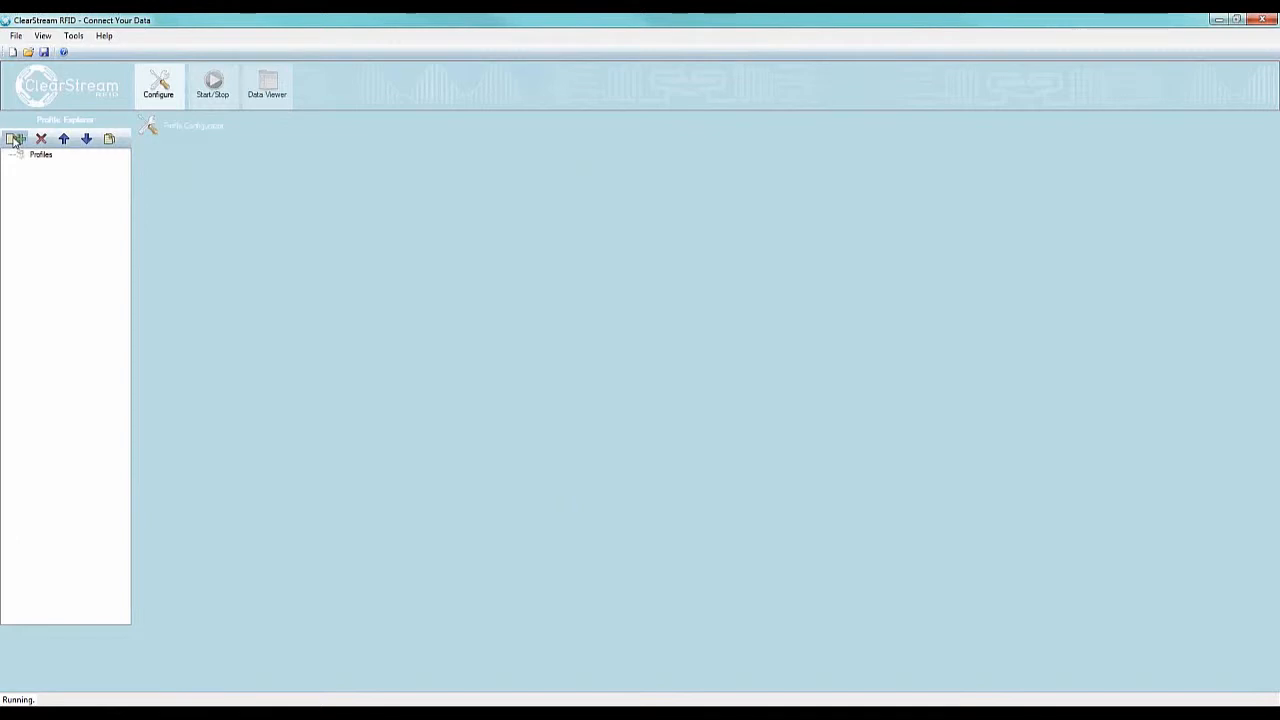
Add a new profile to the project and create a sync process in it.
left_click(14, 140)
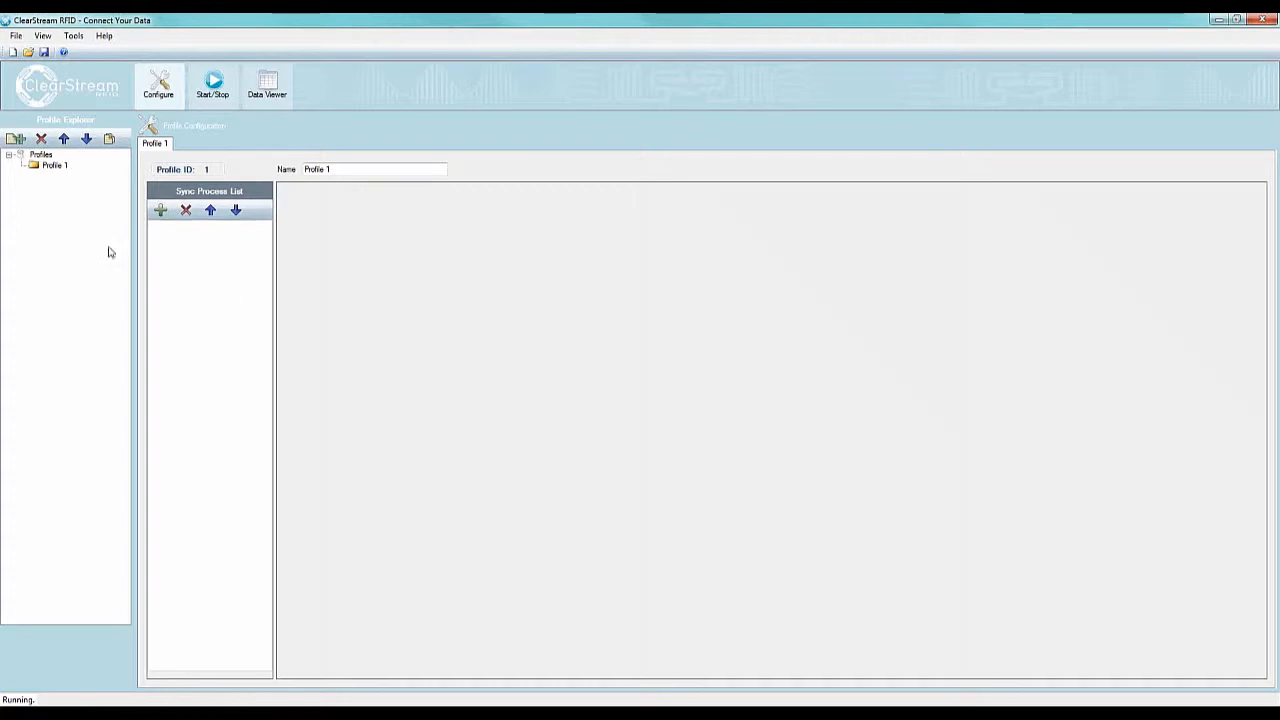
left_click(54, 166)
left_click(160, 212)
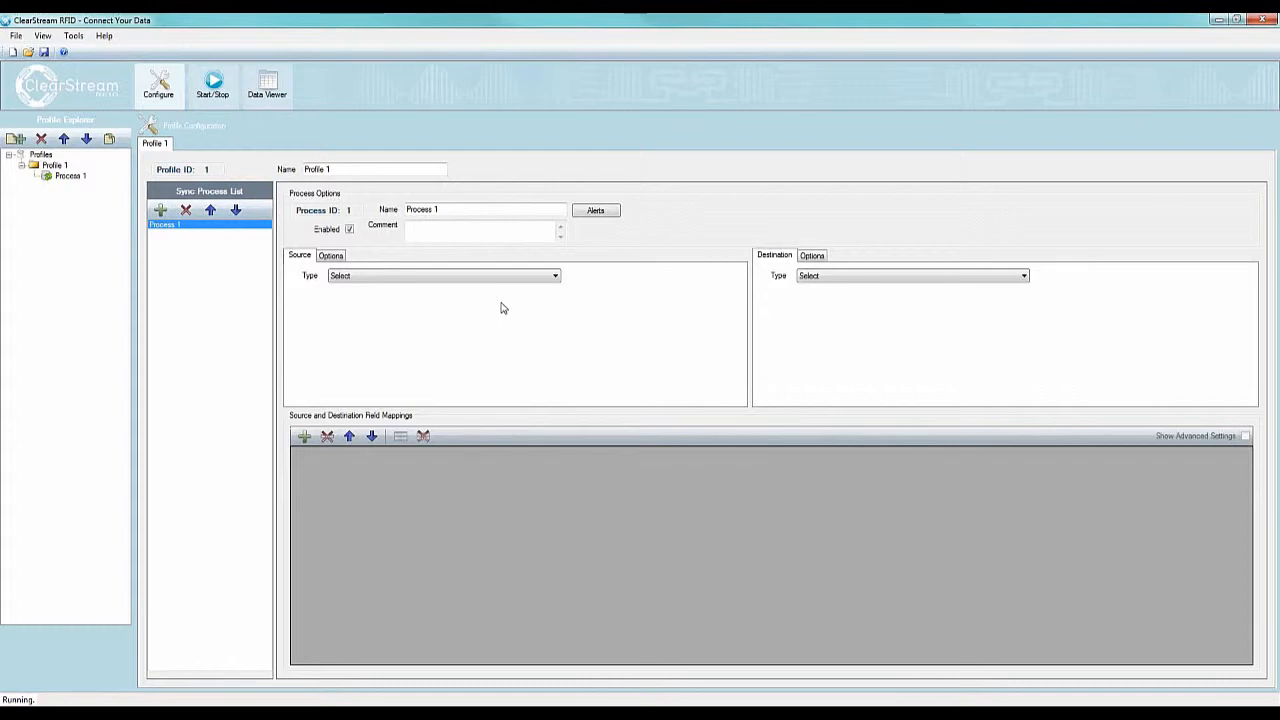
Set the process's source type to RFID and the reader type to Motorola.
left_click(392, 280)
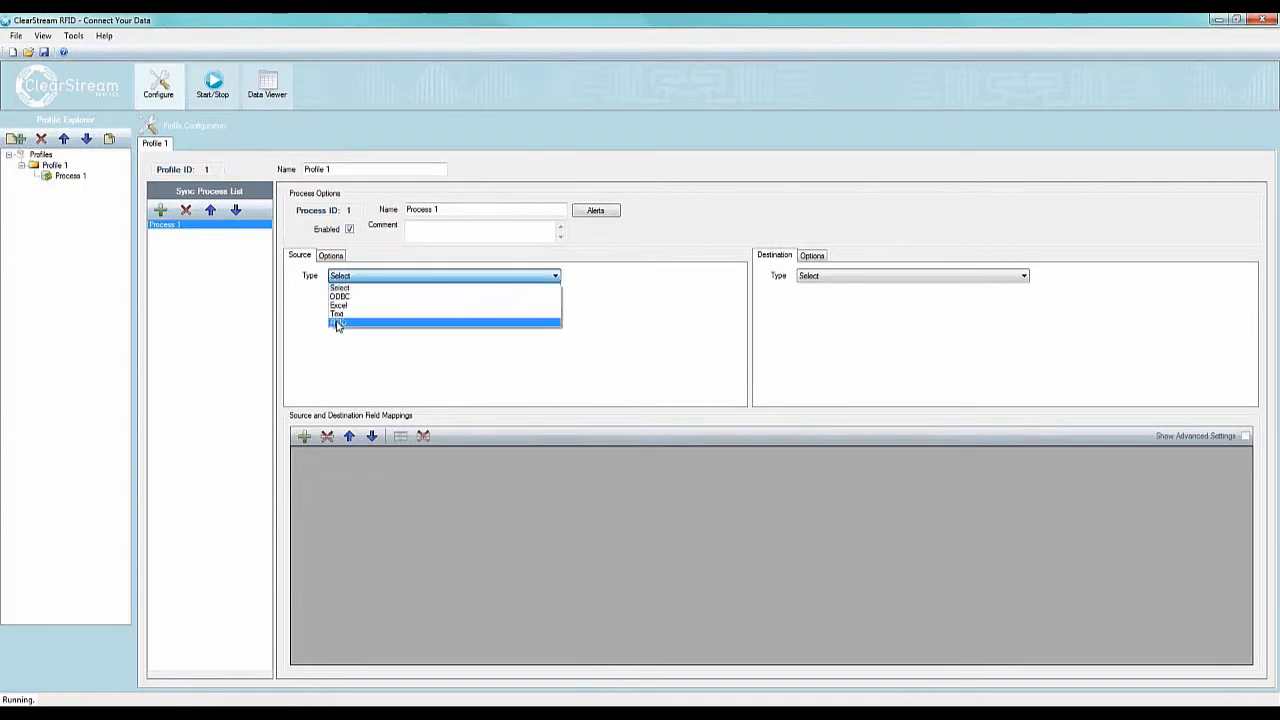
left_click(337, 323)
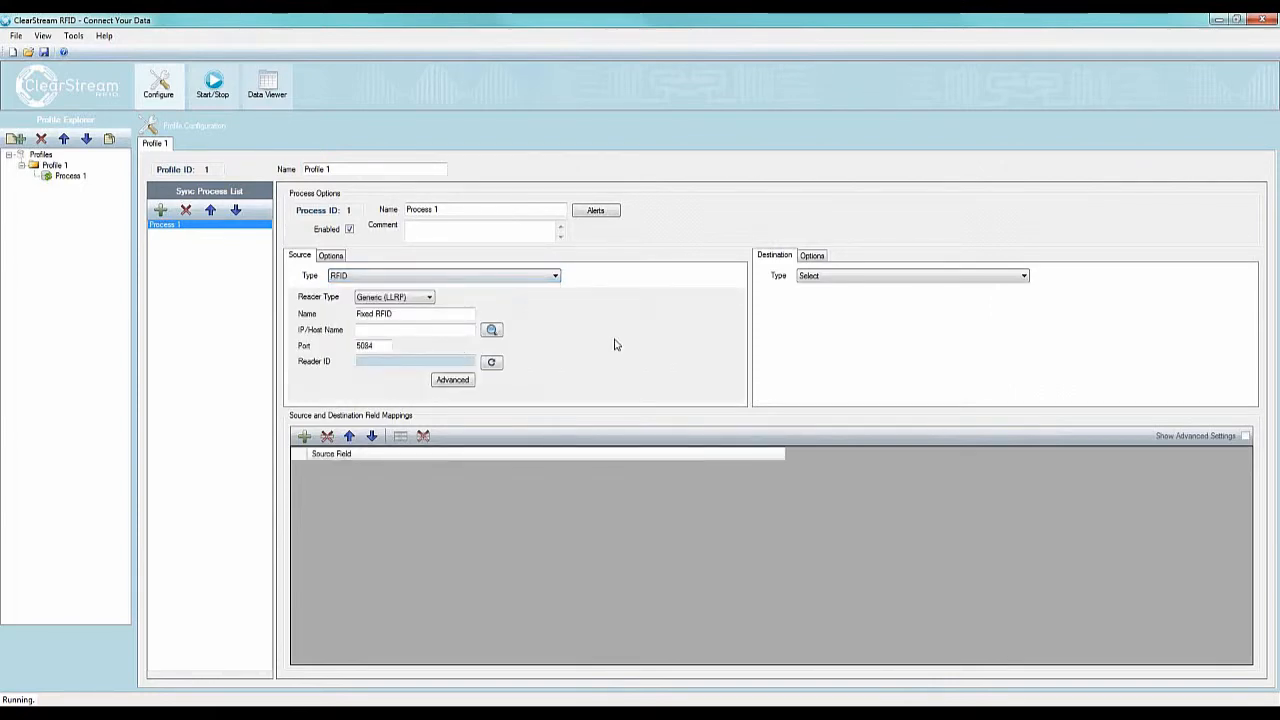
left_click(388, 299)
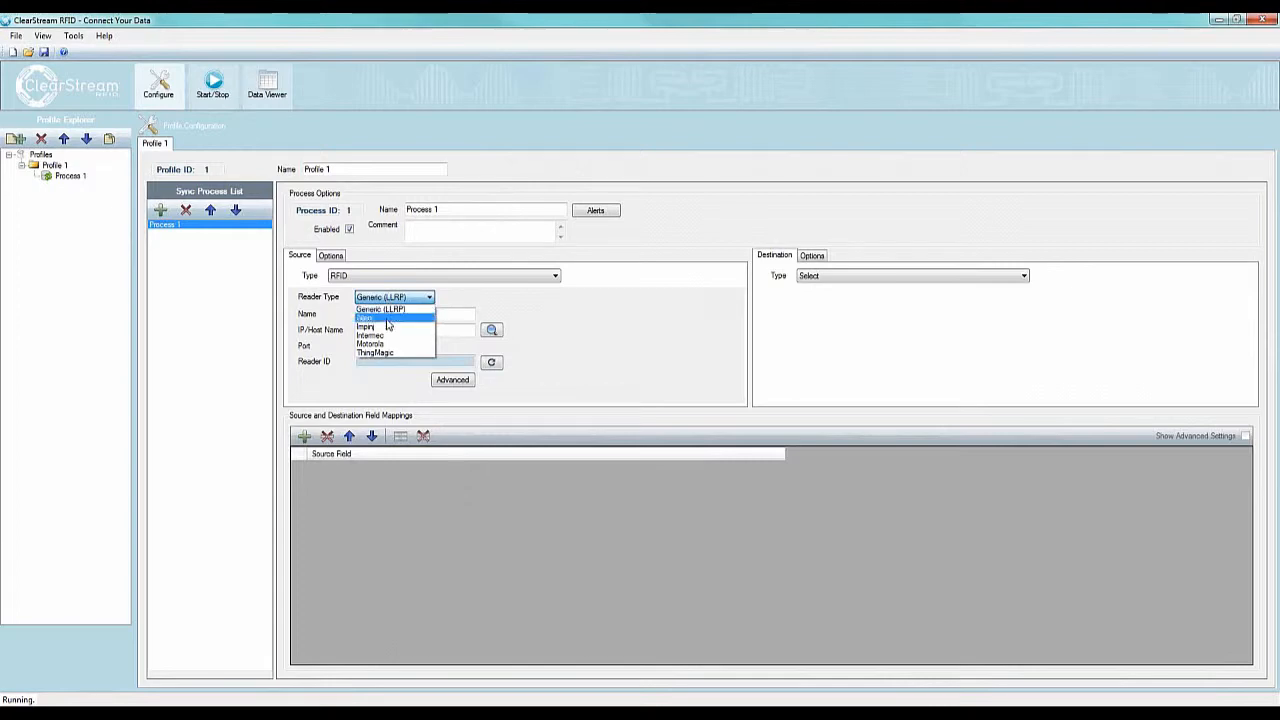
left_click(380, 345)
left_click(411, 313)
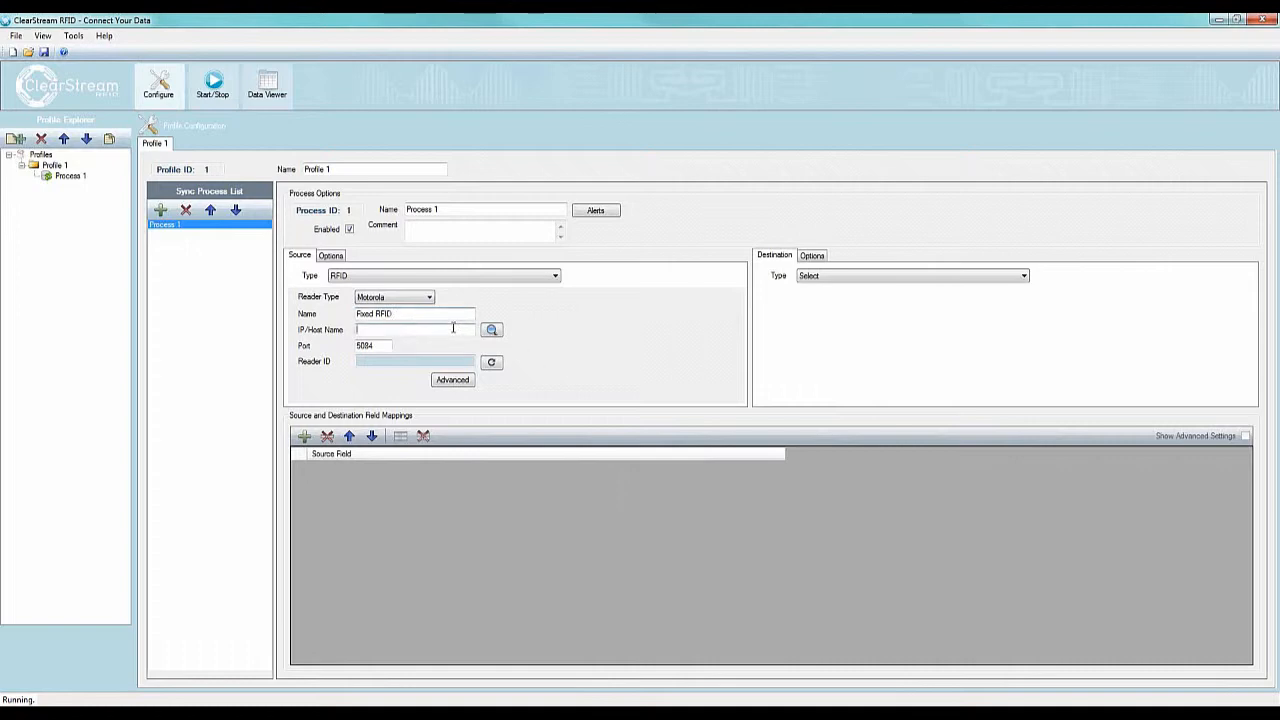
Search the network for RFID readers on domain 192.168.4 using port 5084.
left_click(386, 329)
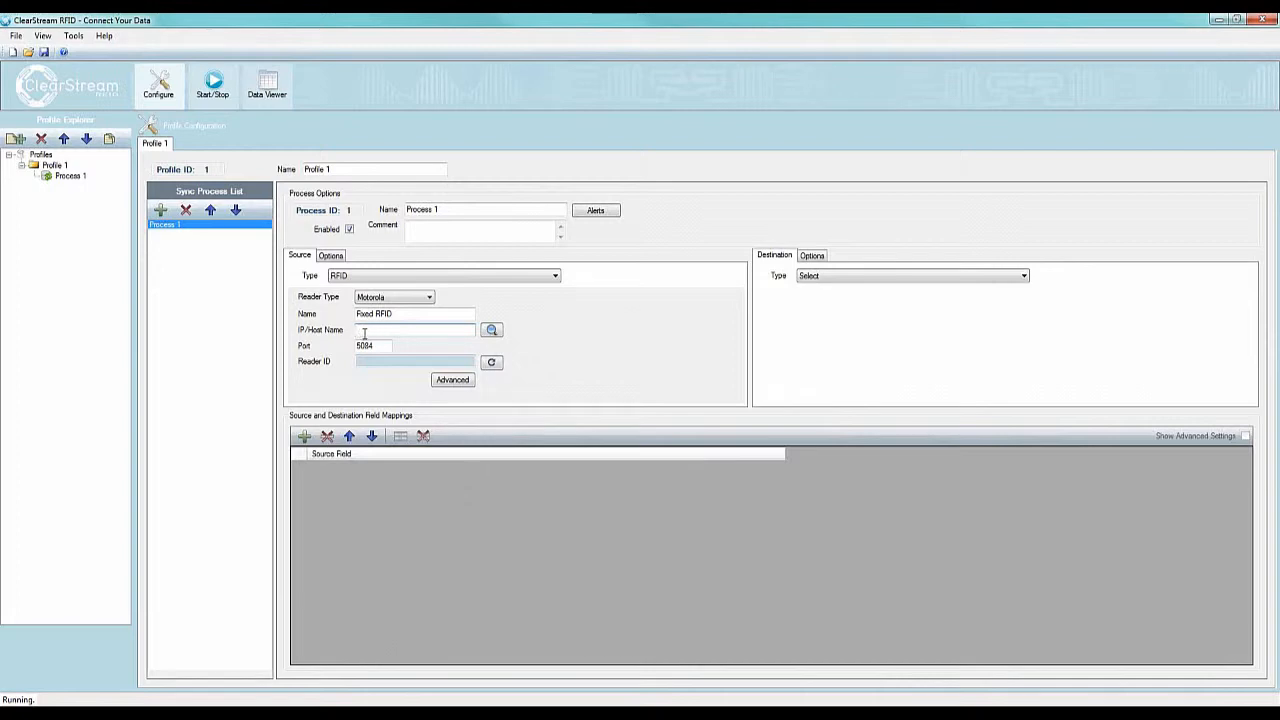
left_click(491, 331)
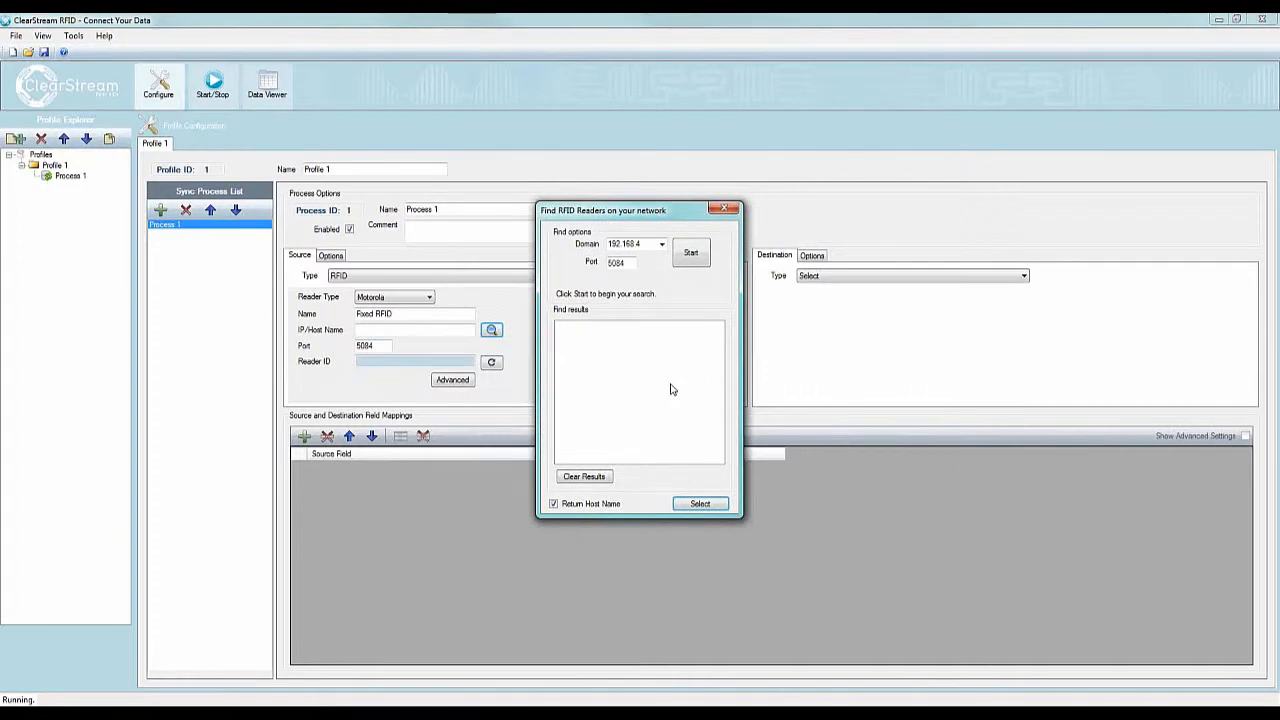
left_click(662, 246)
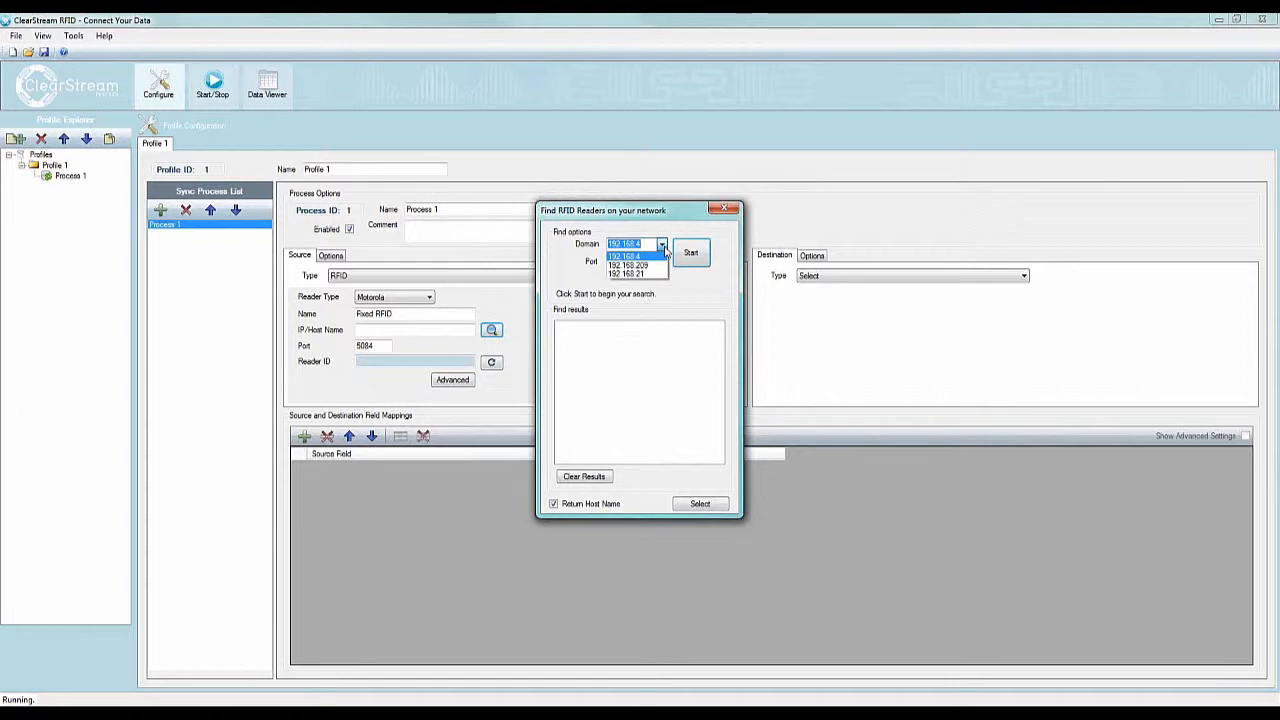
left_click(665, 251)
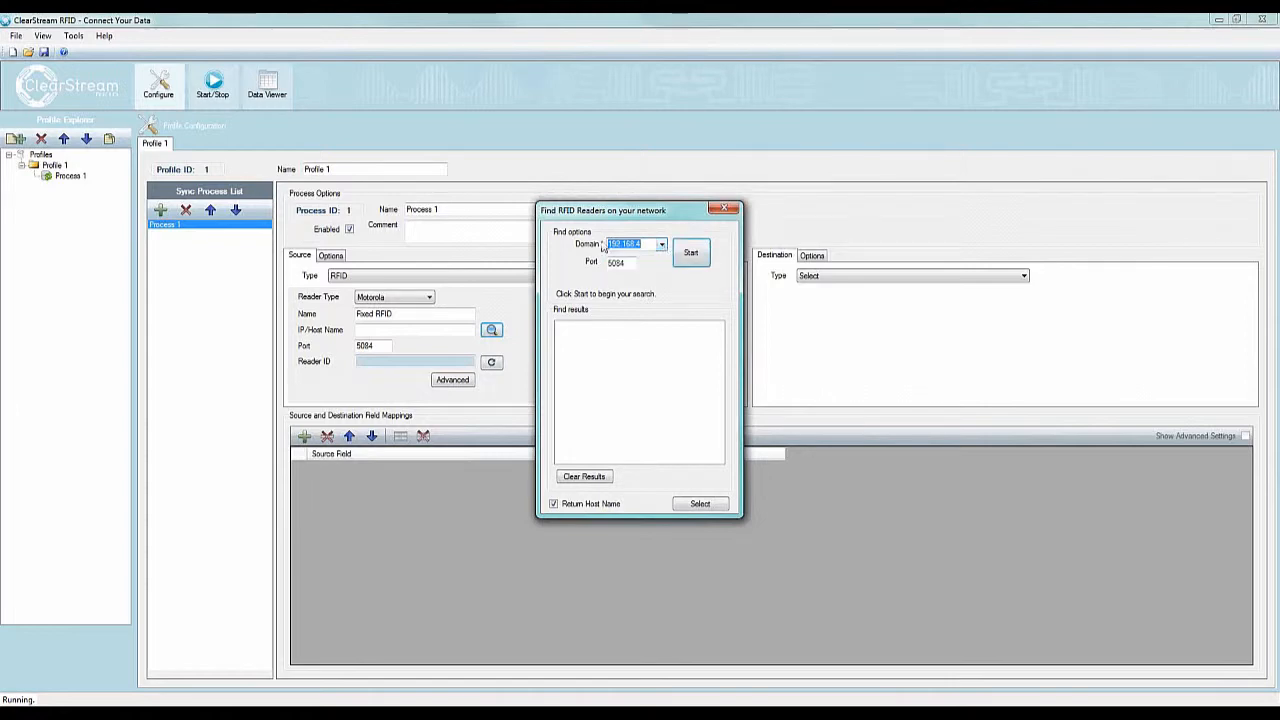
left_click(687, 262)
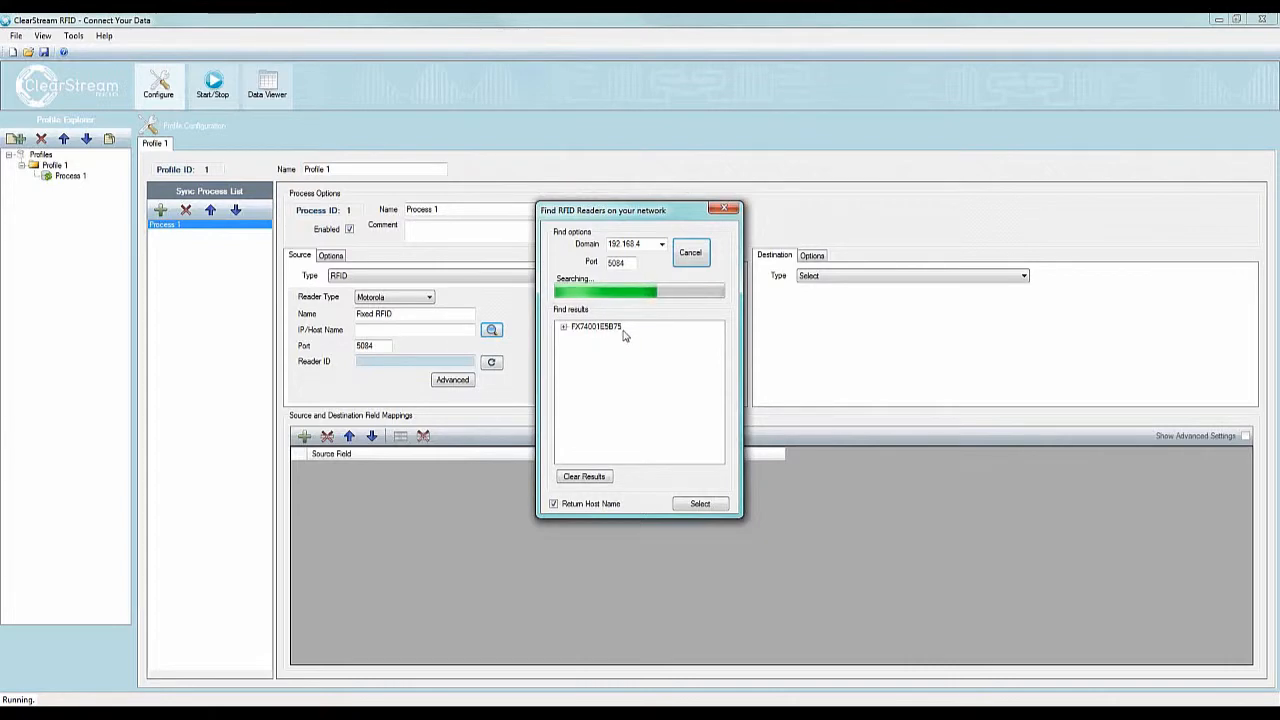
Expand the details of the found readers and use reader 192.168.4.166 as the source.
left_click(564, 328)
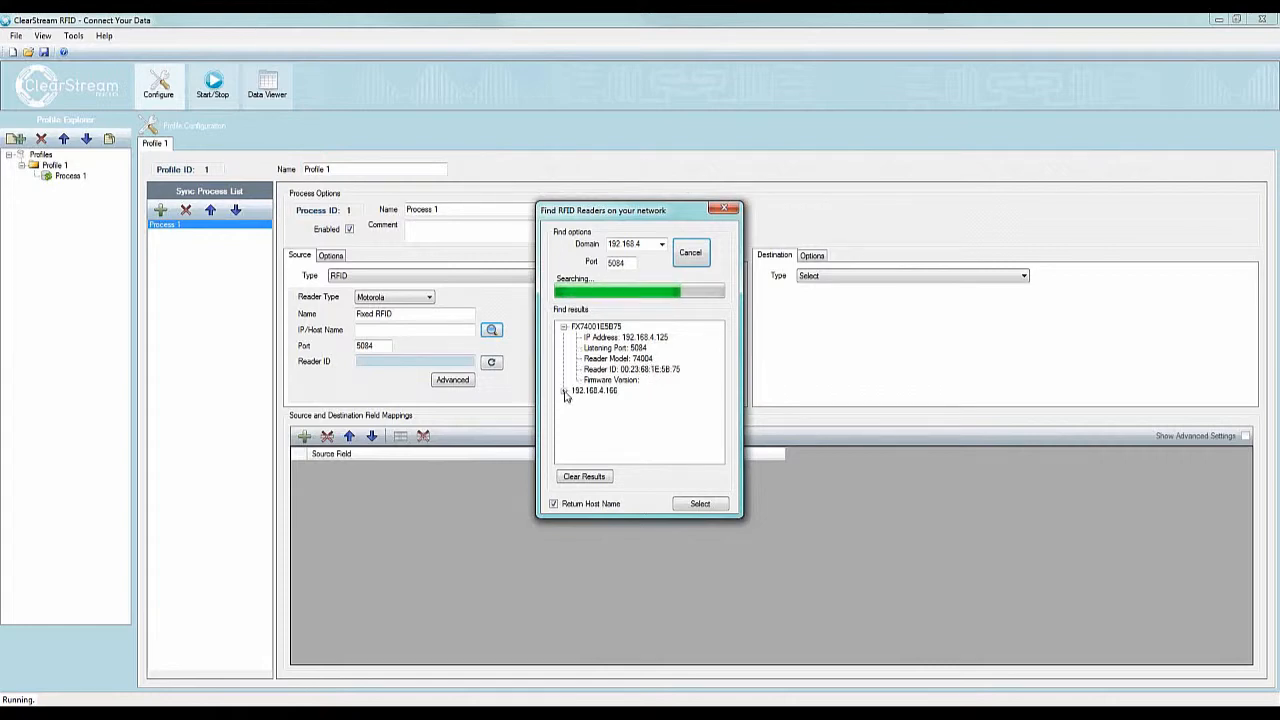
left_click(563, 391)
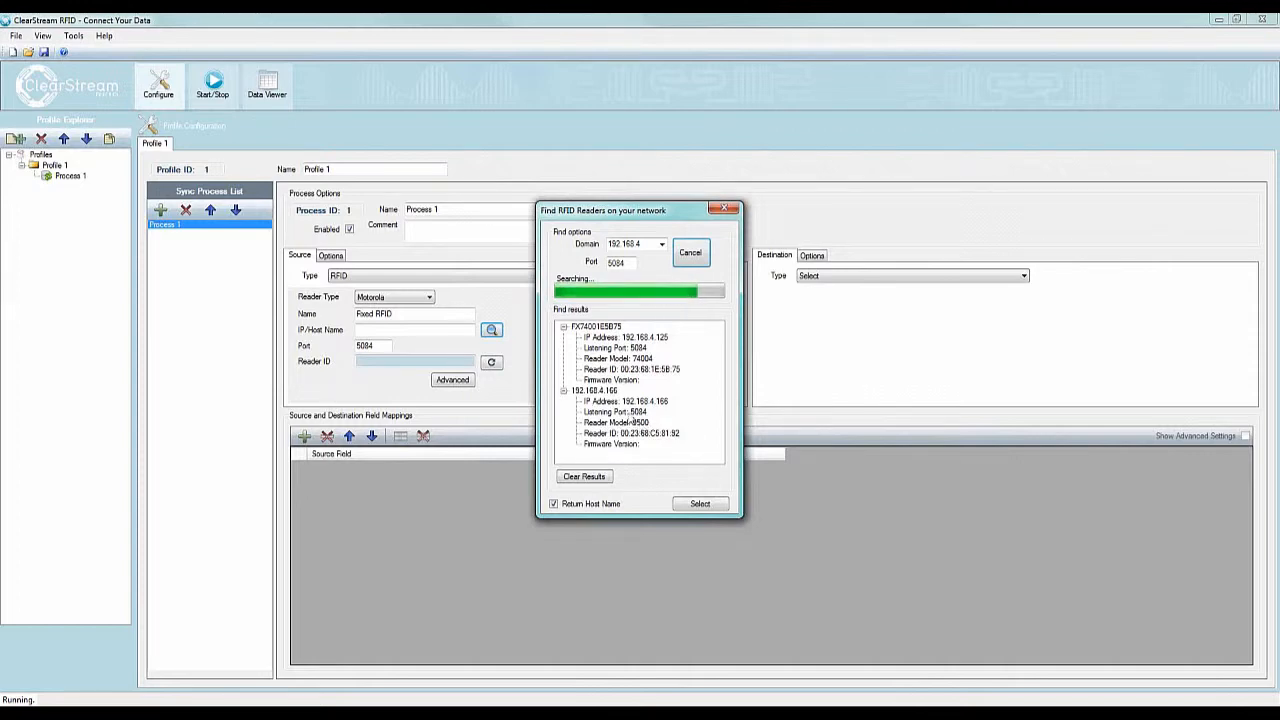
left_click(595, 391)
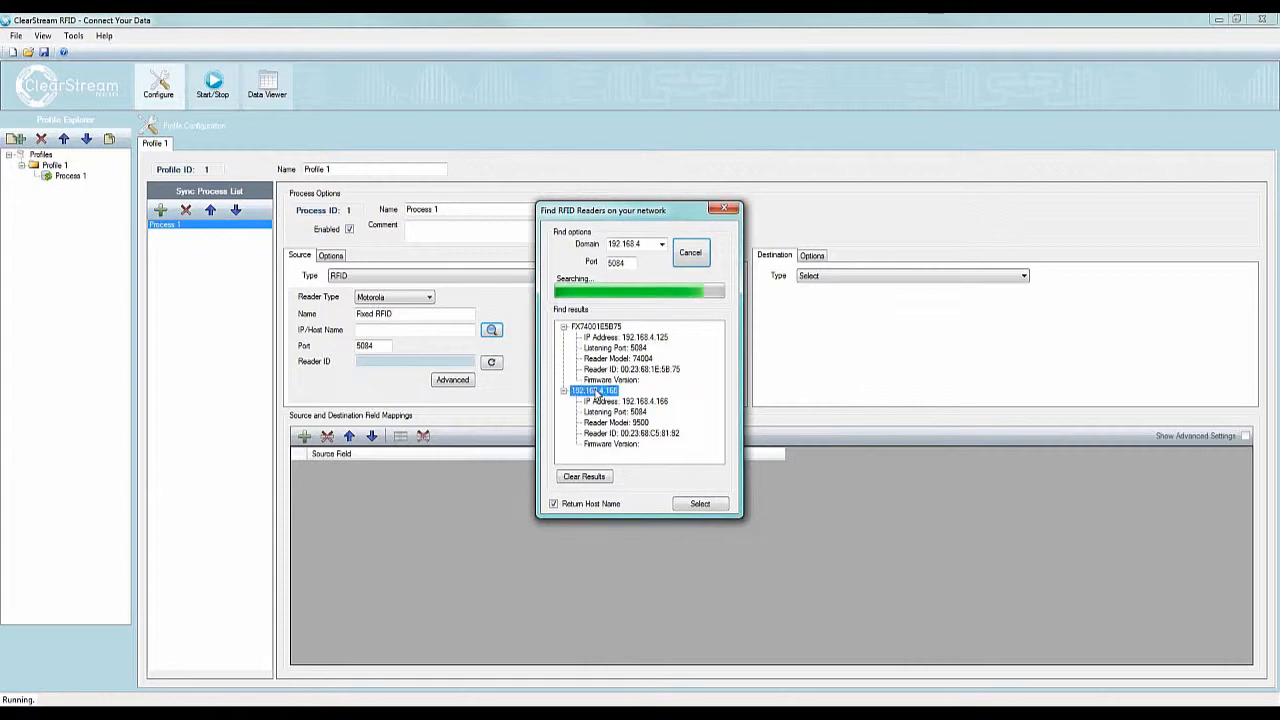
left_click(686, 506)
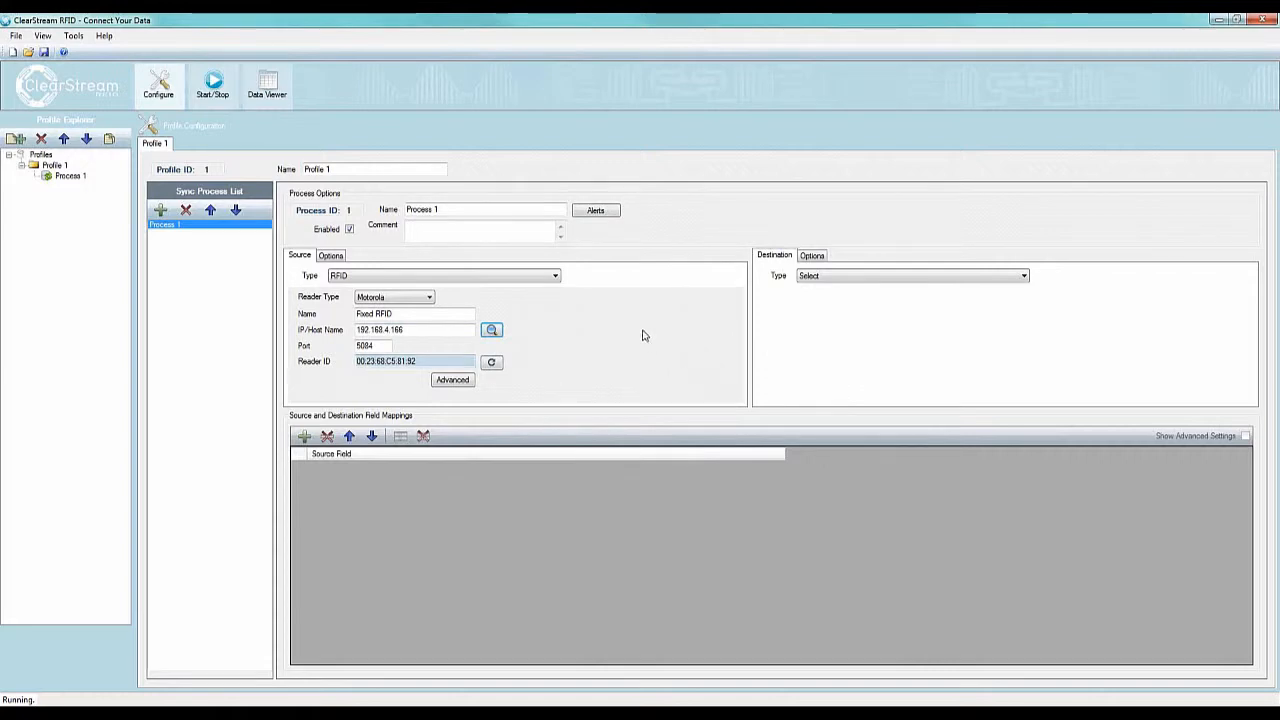
Set the process's destination type to ODBC.
left_click(814, 283)
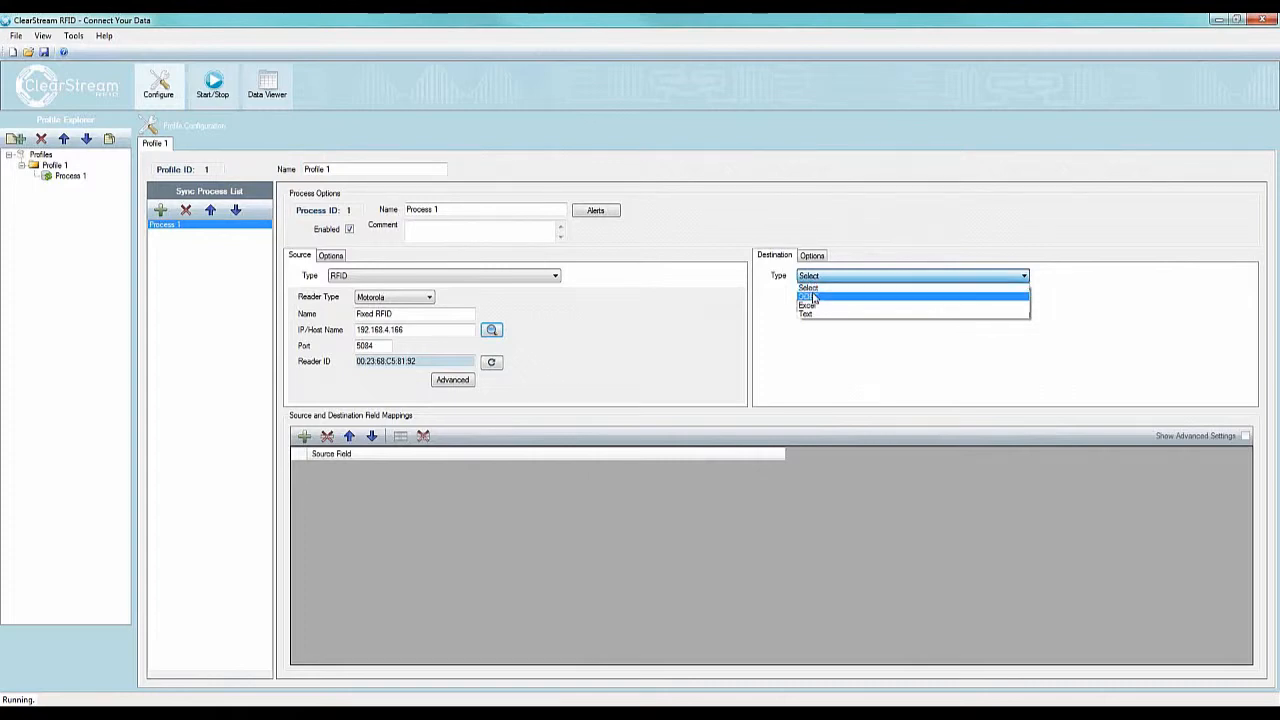
left_click(810, 295)
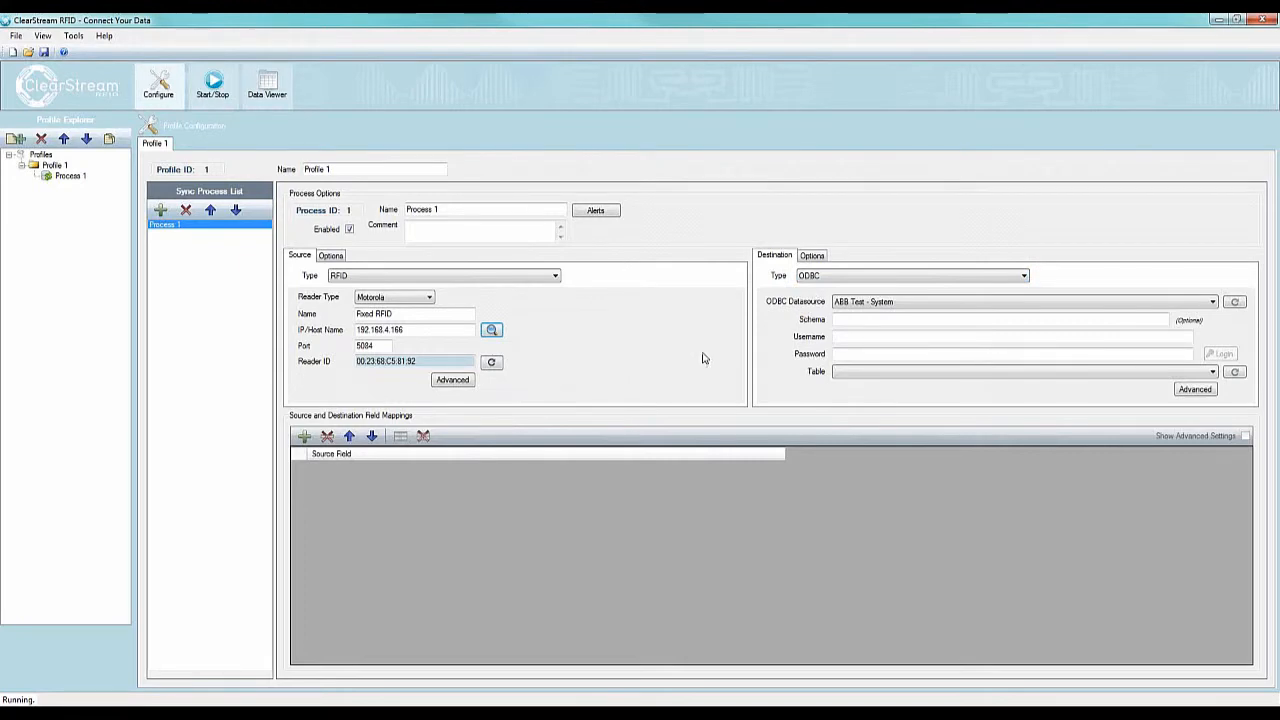
Switch to the sample database in Microsoft Access, view its RFID Tag List form, close the form and return to ClearStream RFID.
mouse_move(951, 700)
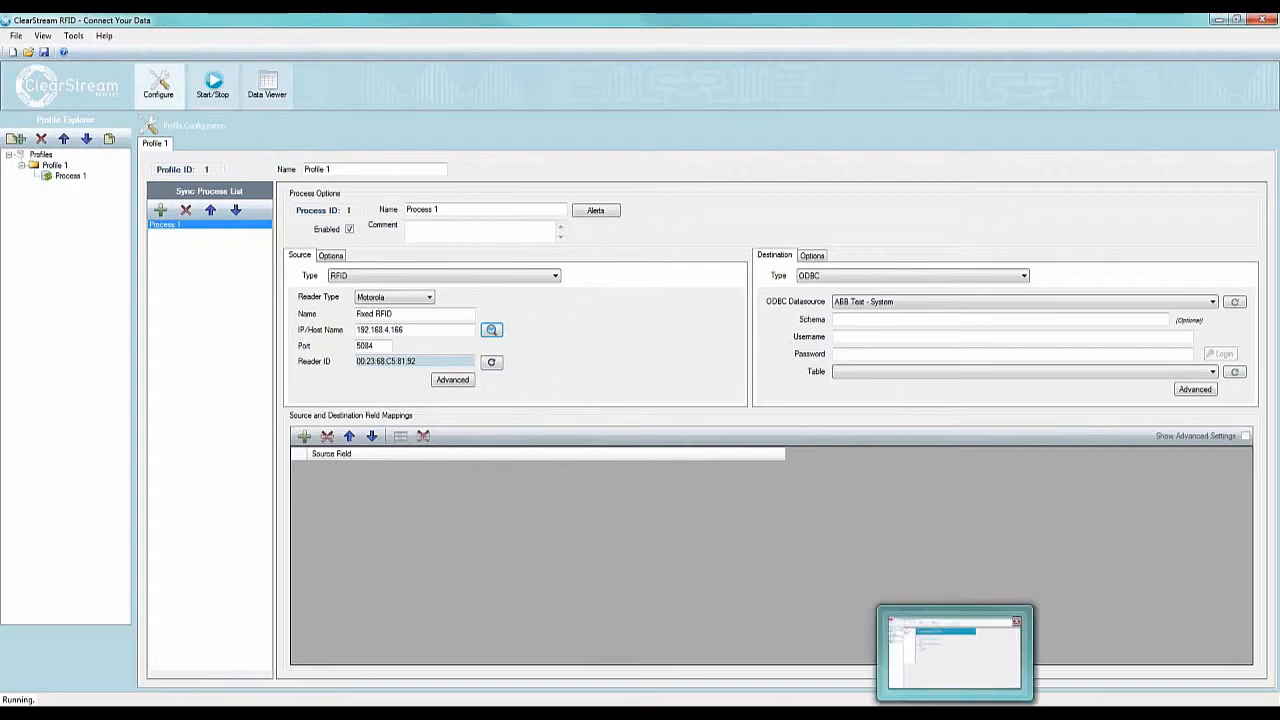
left_click(940, 623)
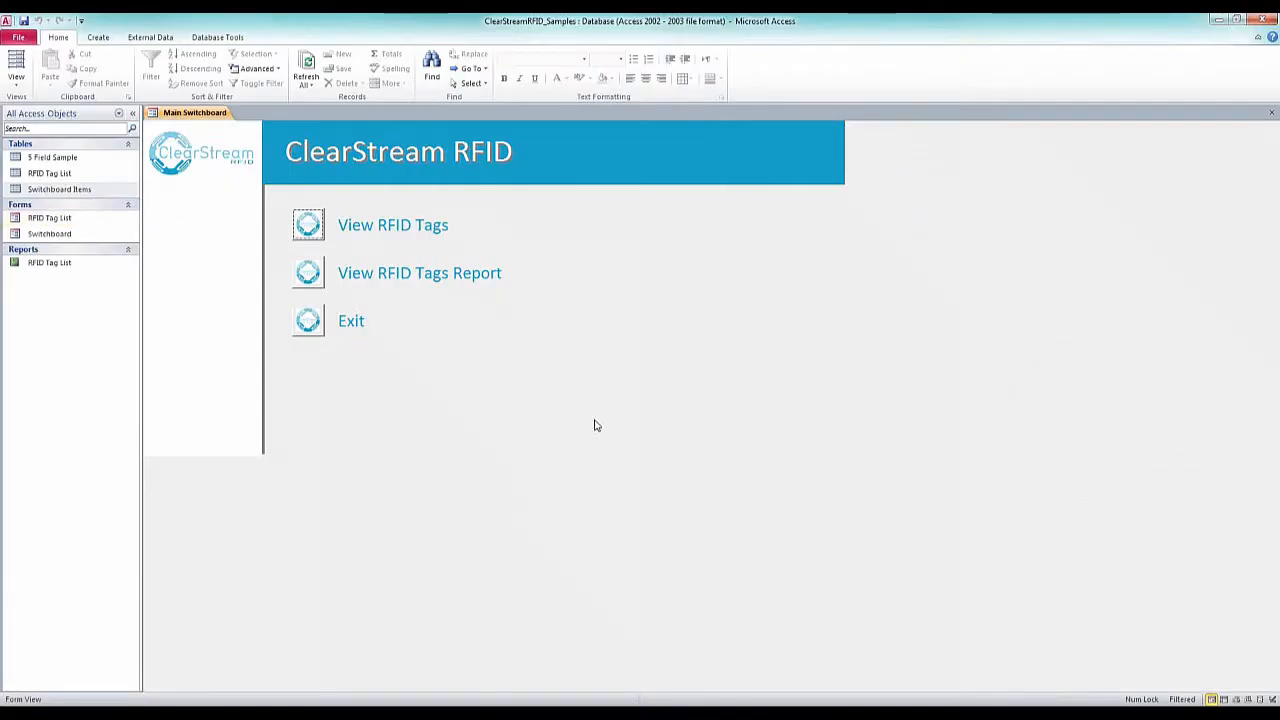
left_click(309, 226)
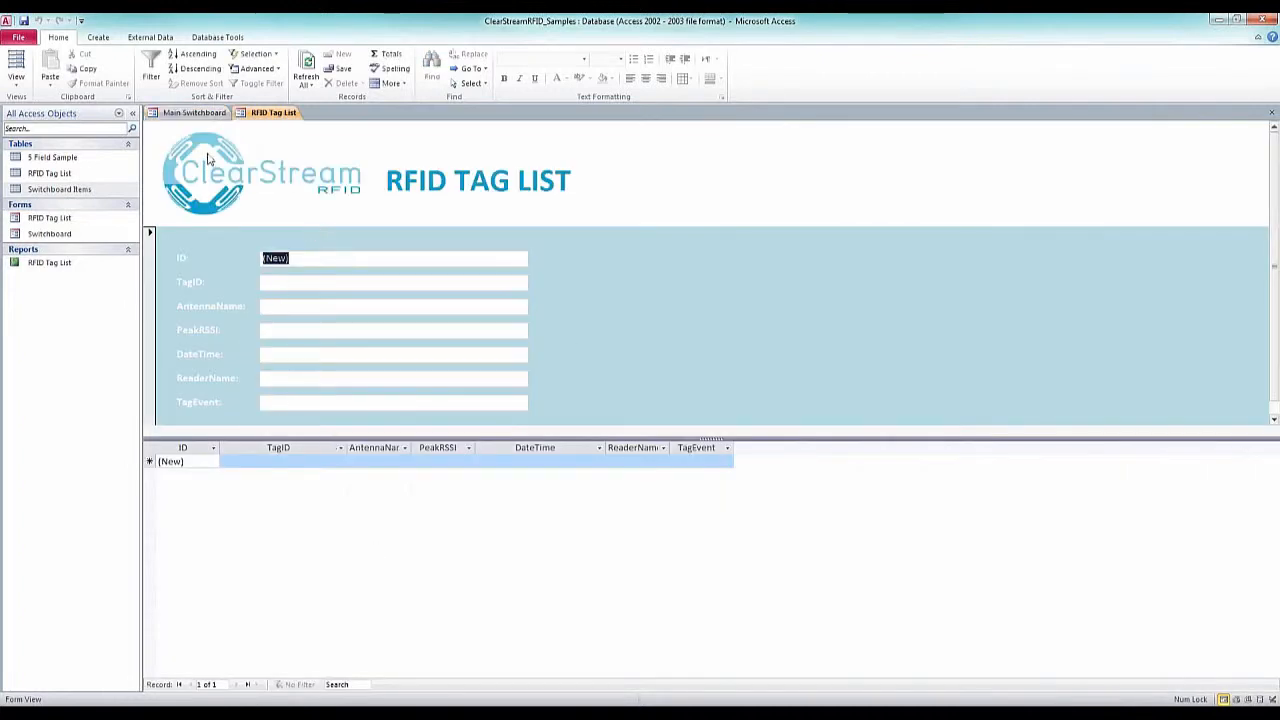
left_click(1273, 117)
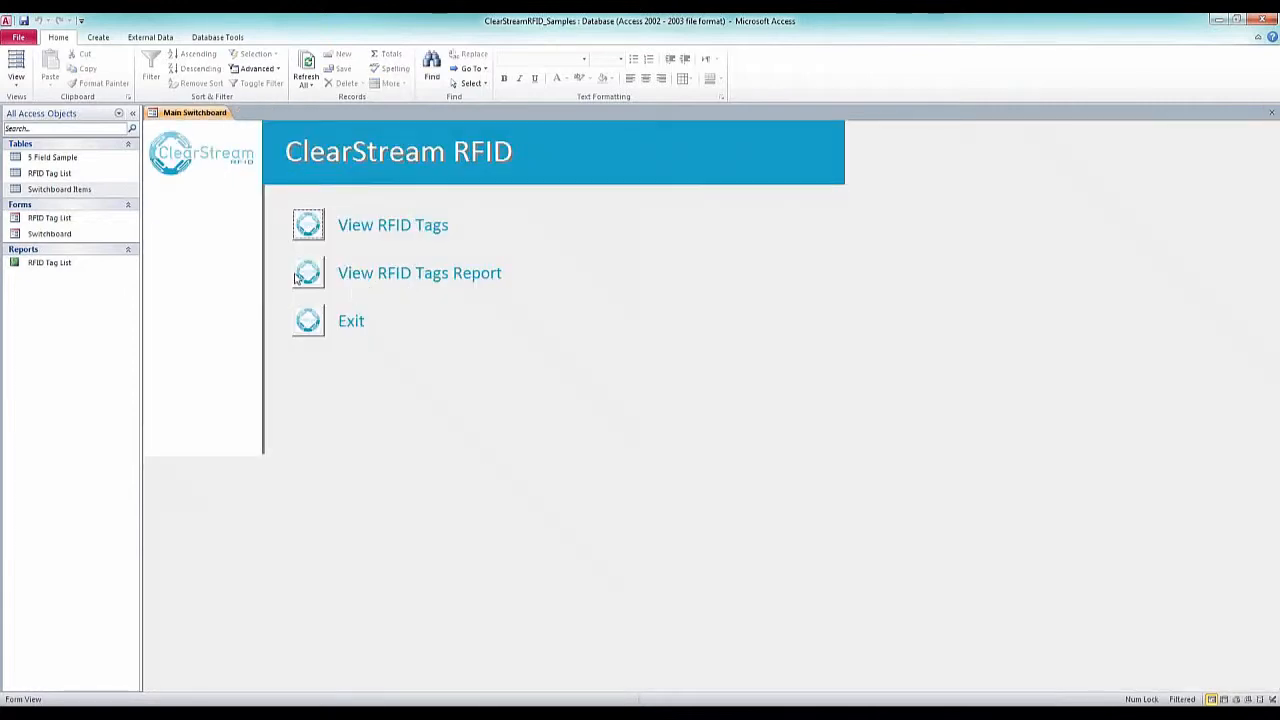
left_click(1217, 20)
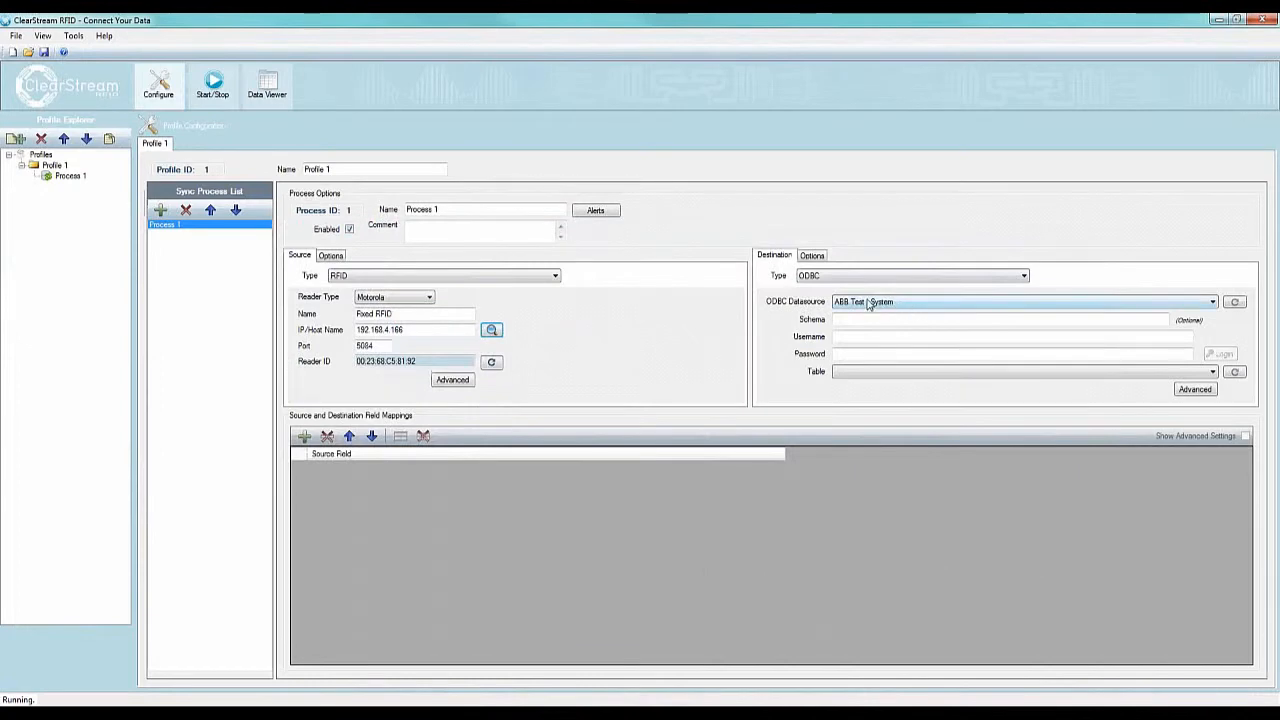
Set the destination's ODBC datasource to ClearStream RFID Sample - System and its table to RFID Tag List.
left_click(868, 305)
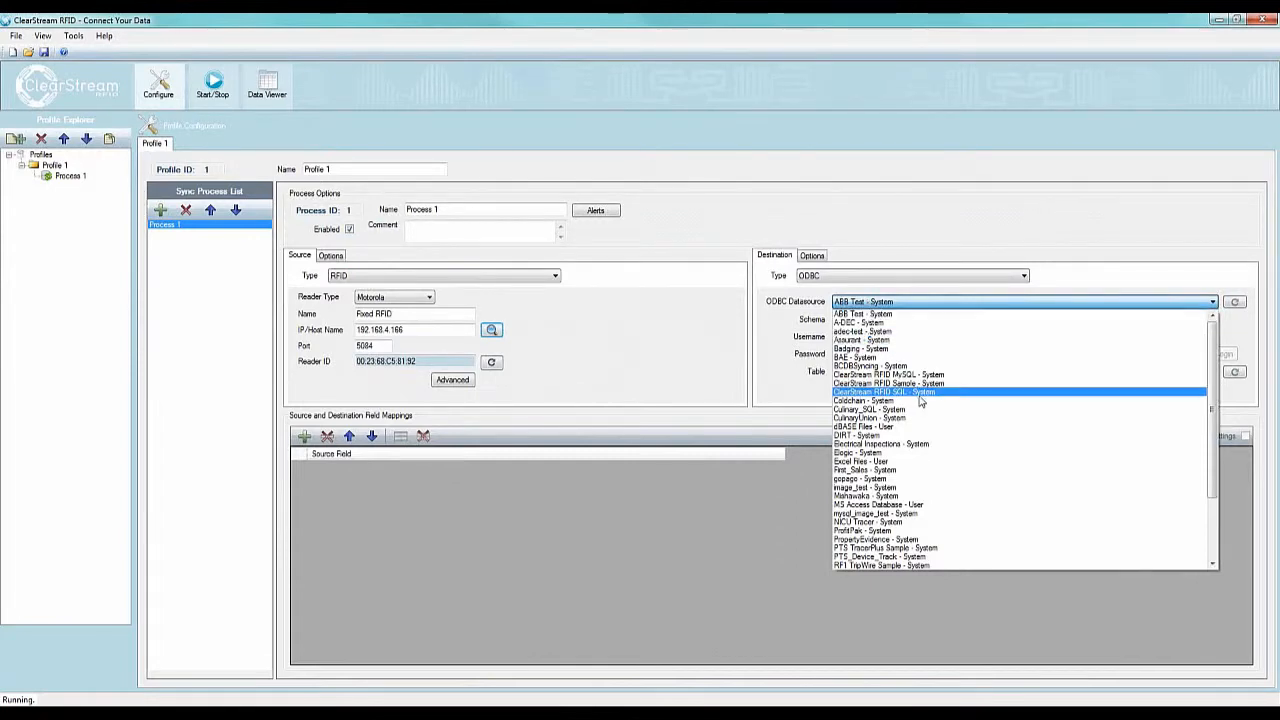
scroll(921, 401, "down", 2)
scroll(921, 401, "up", 2)
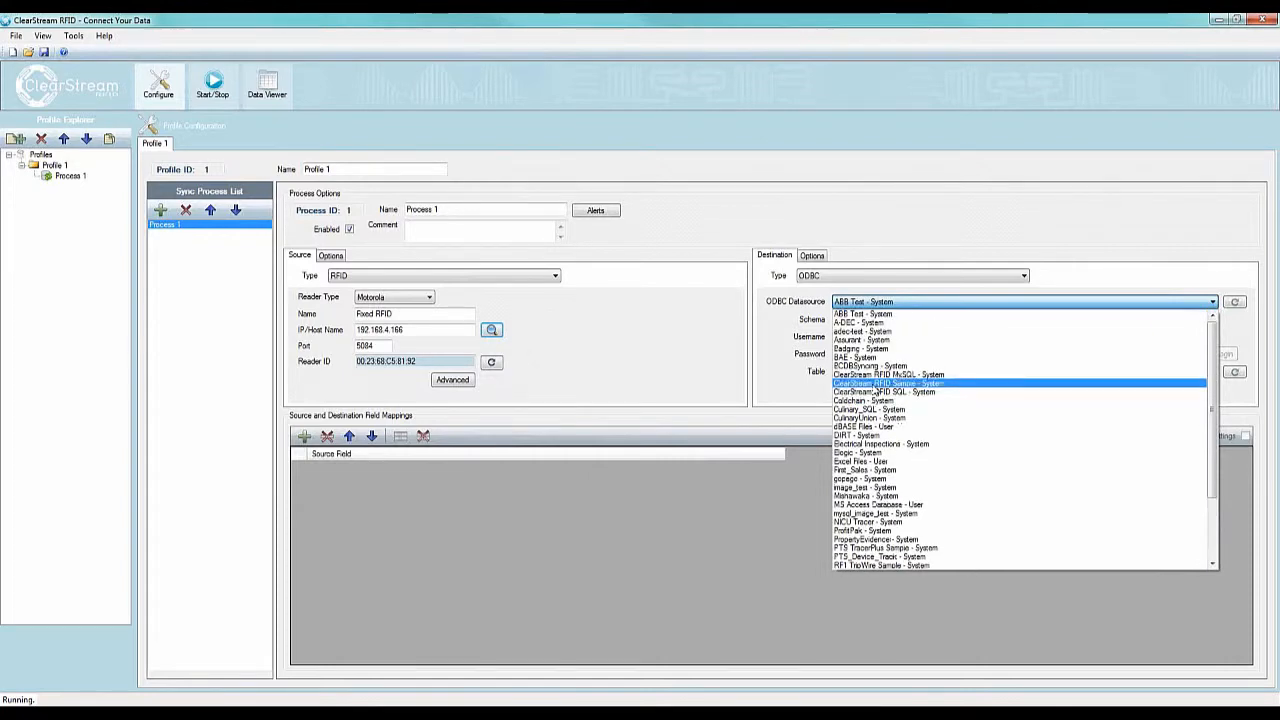
left_click(874, 385)
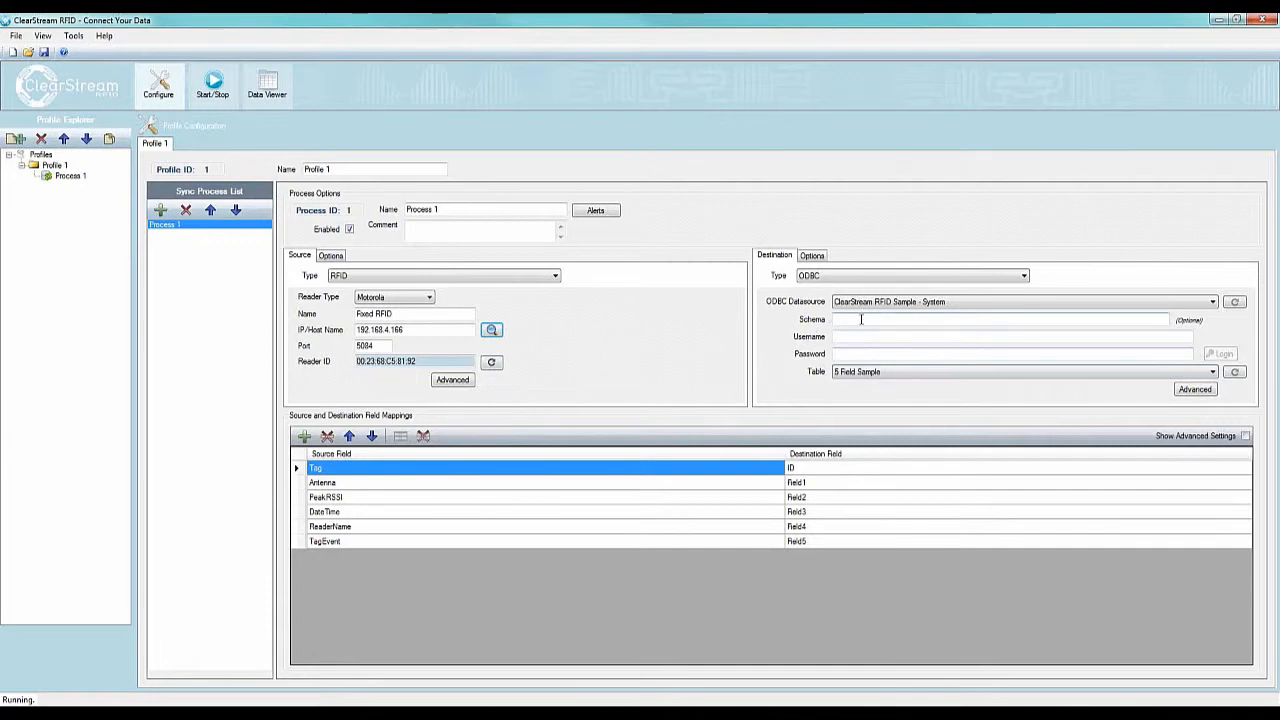
left_click(878, 374)
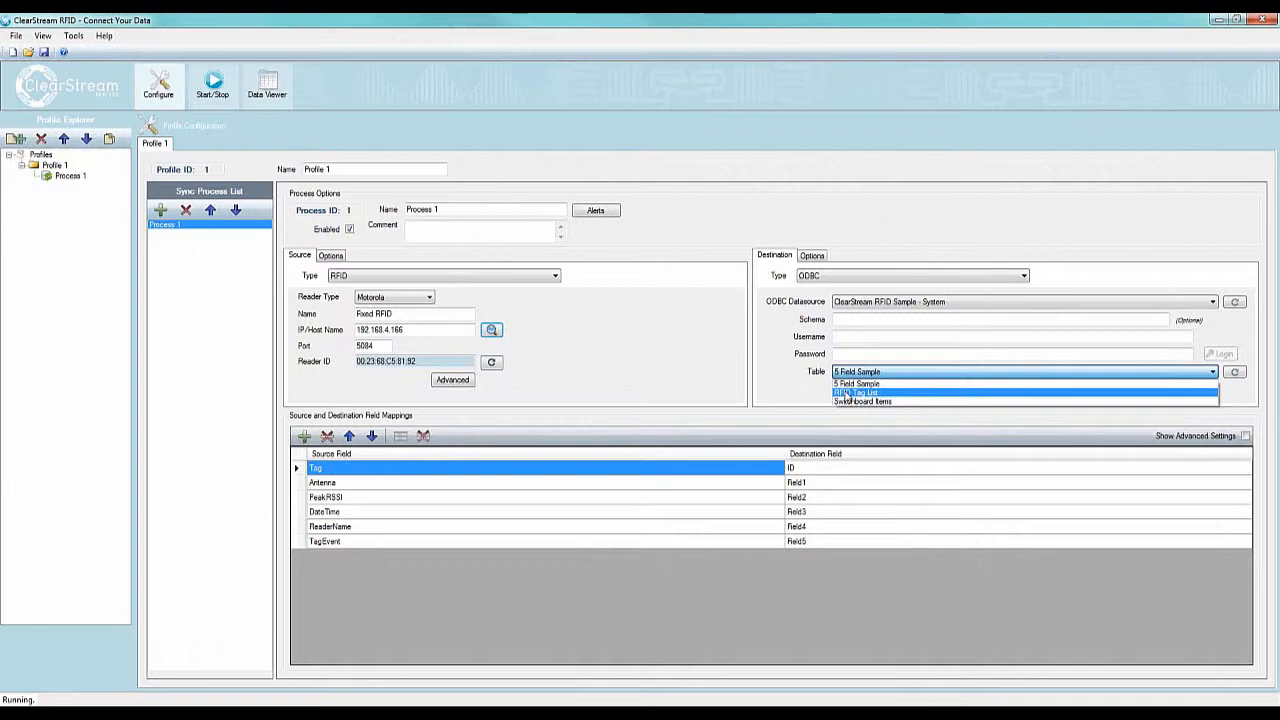
left_click(848, 393)
Remove the ID destination field from the mappings and add a mapping from the TagEvent source field to the TagEvent destination field.
left_click(802, 469)
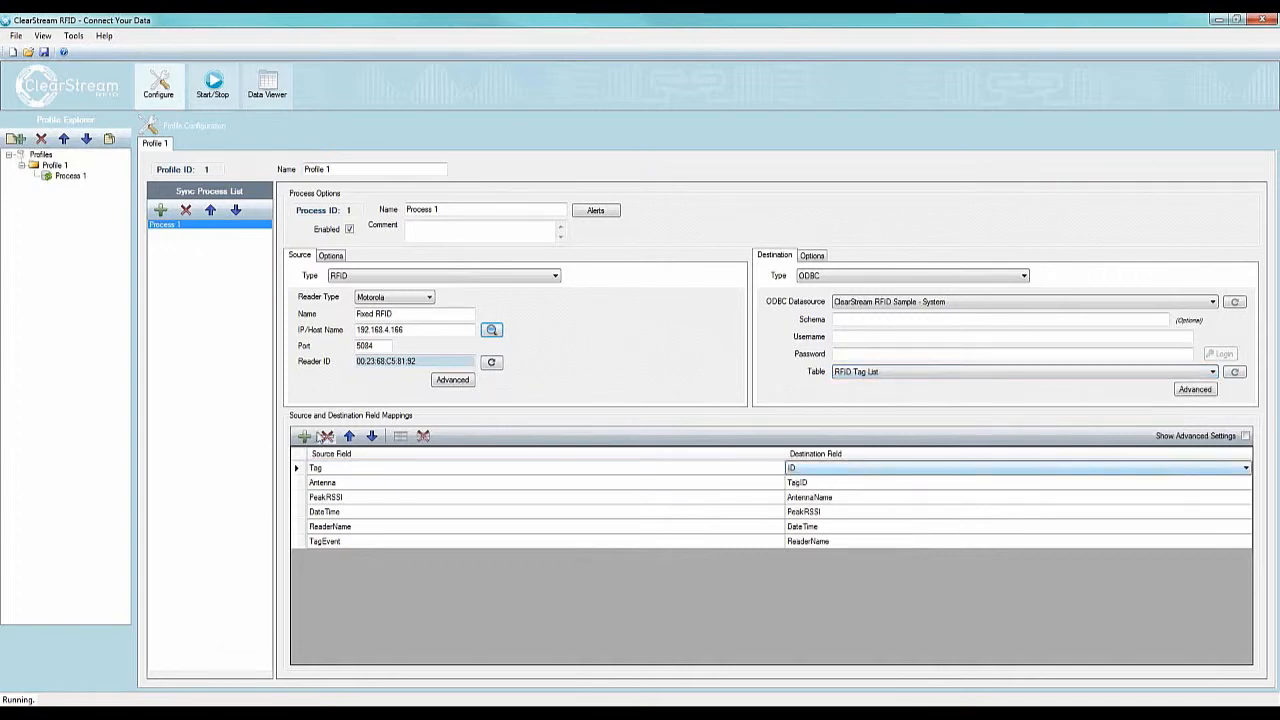
left_click(325, 436)
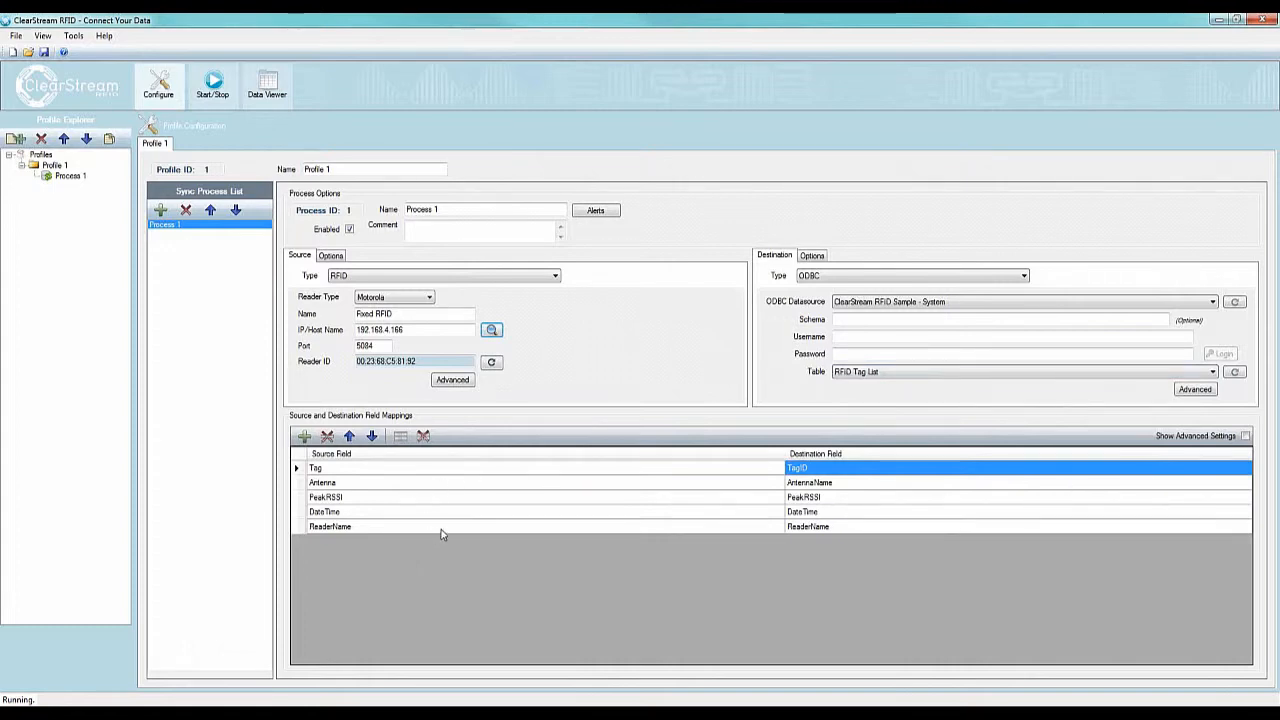
left_click(357, 515)
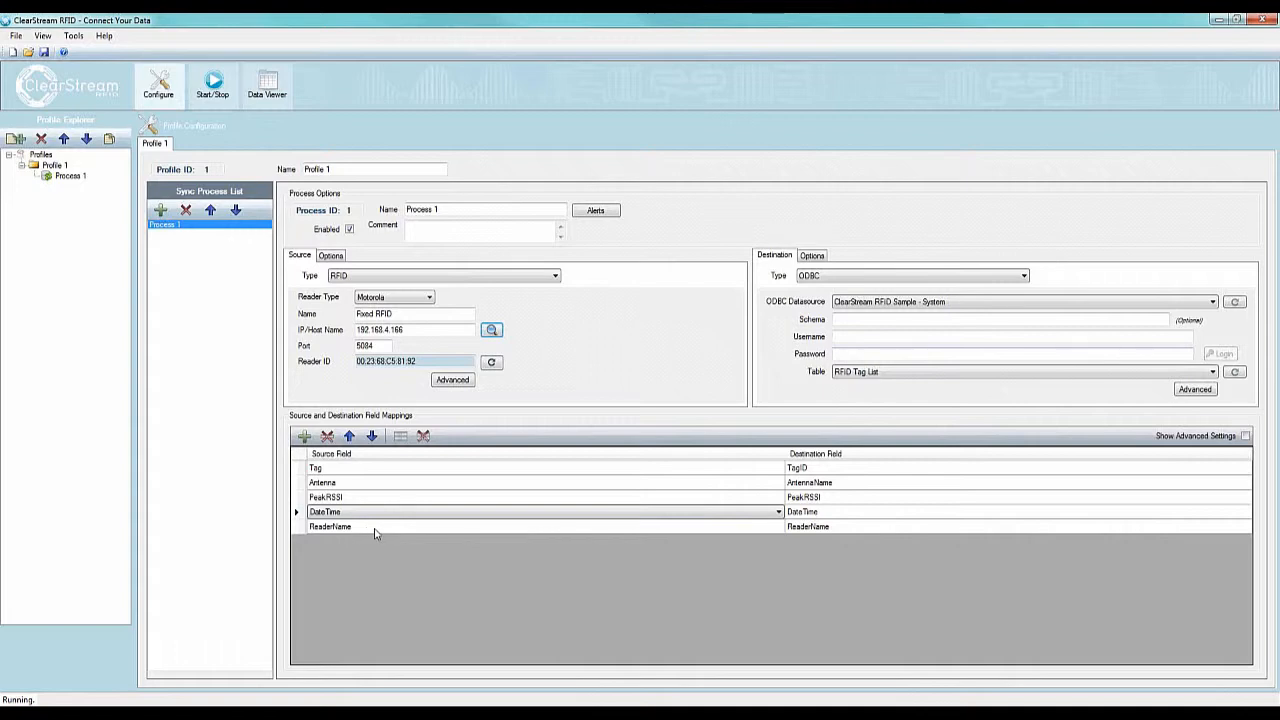
left_click(304, 436)
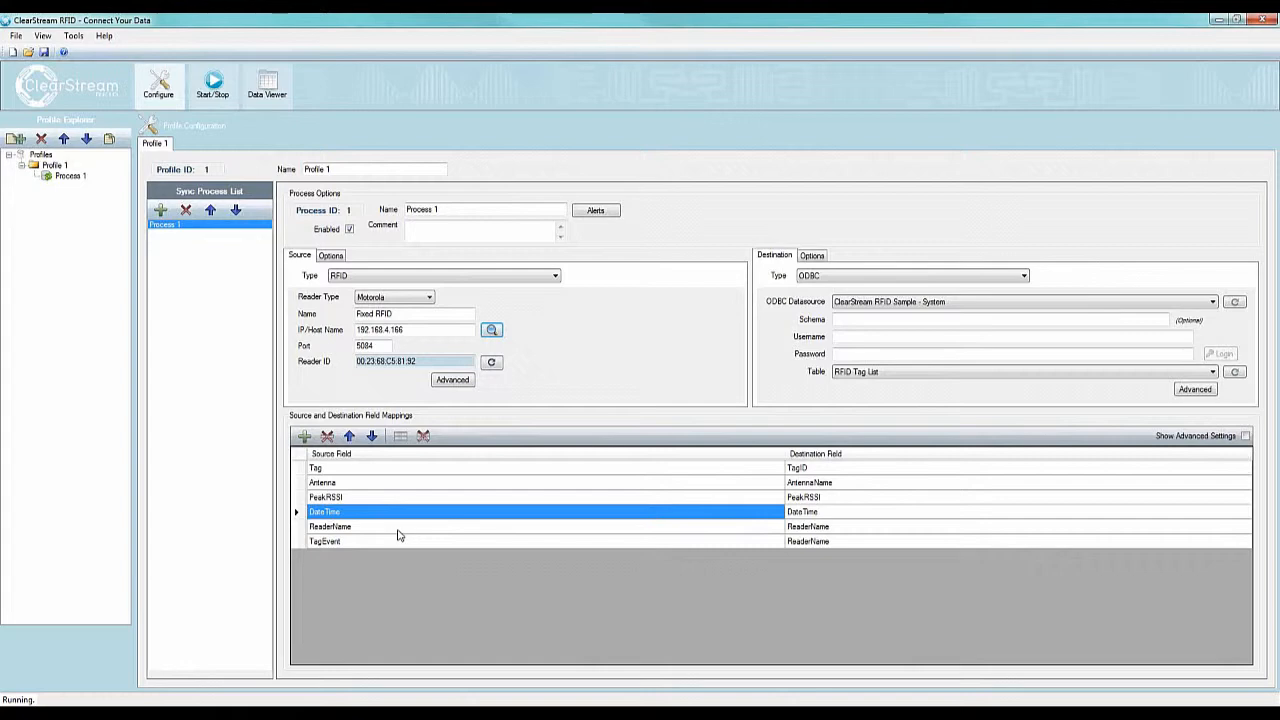
left_click(798, 541)
left_click(798, 541)
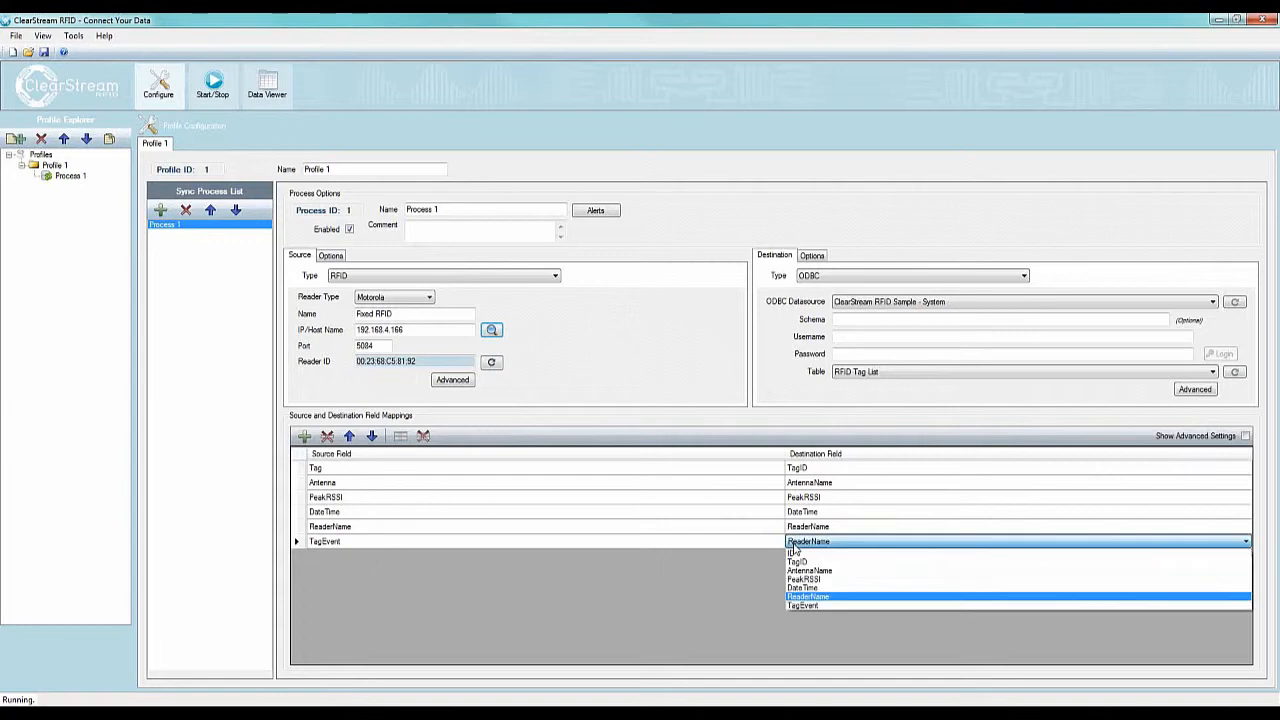
left_click(813, 607)
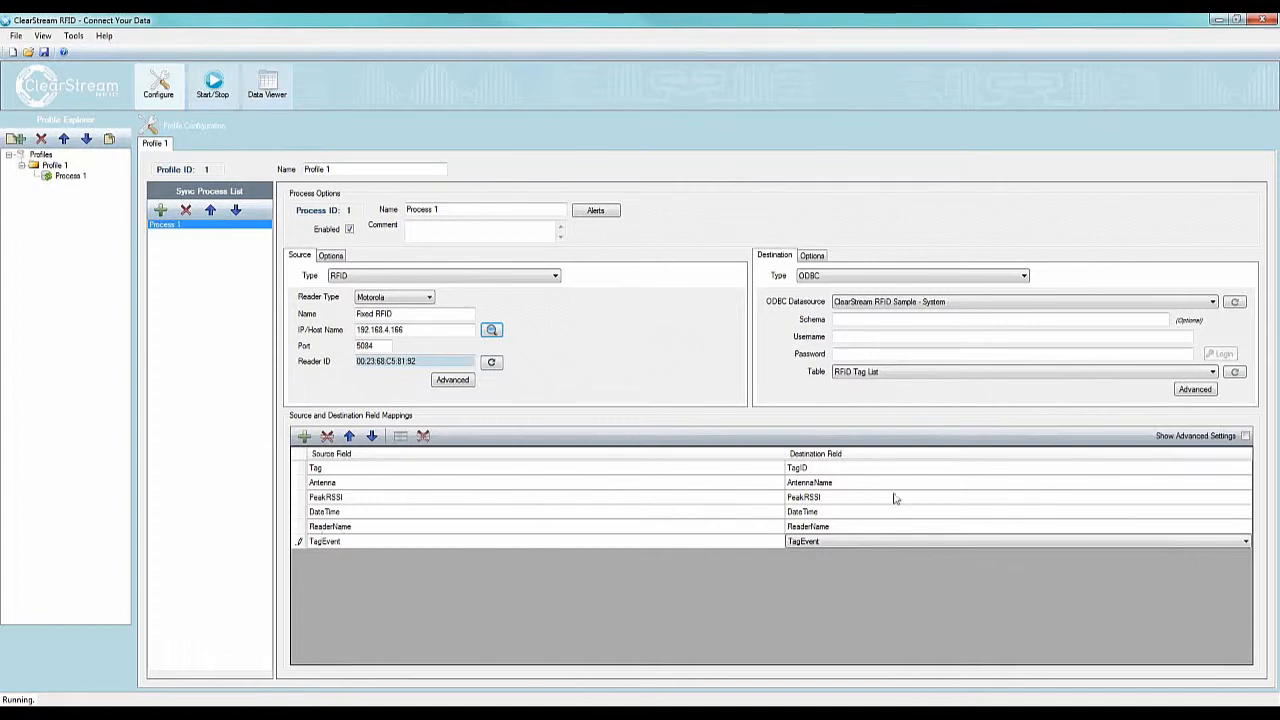
Set the destination's post type to Append and return to the ODBC destination settings.
left_click(811, 256)
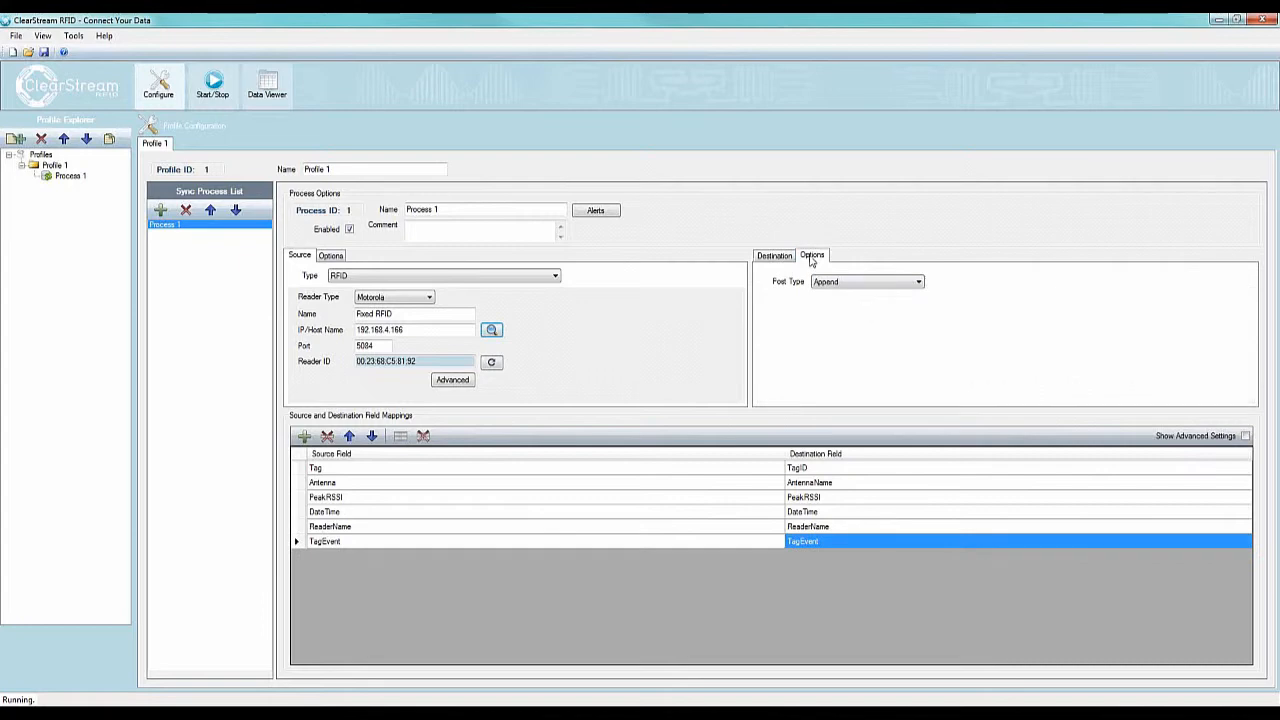
left_click(882, 285)
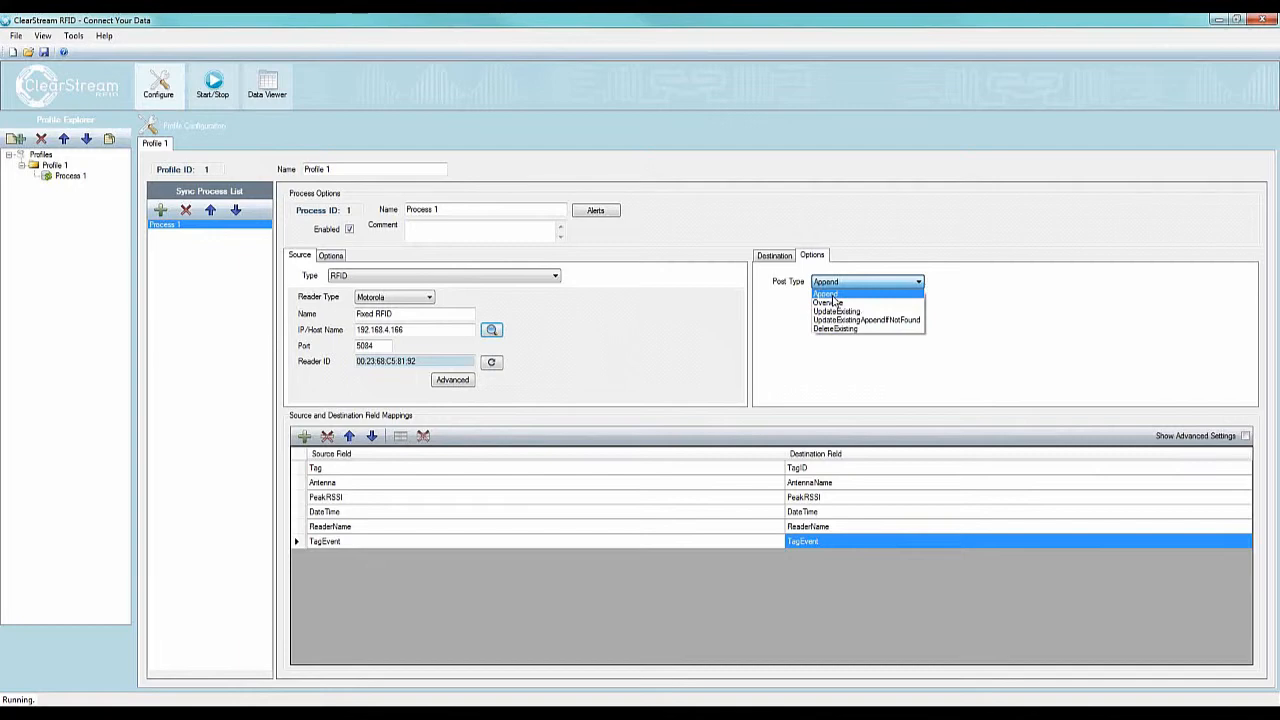
left_click(832, 296)
left_click(778, 258)
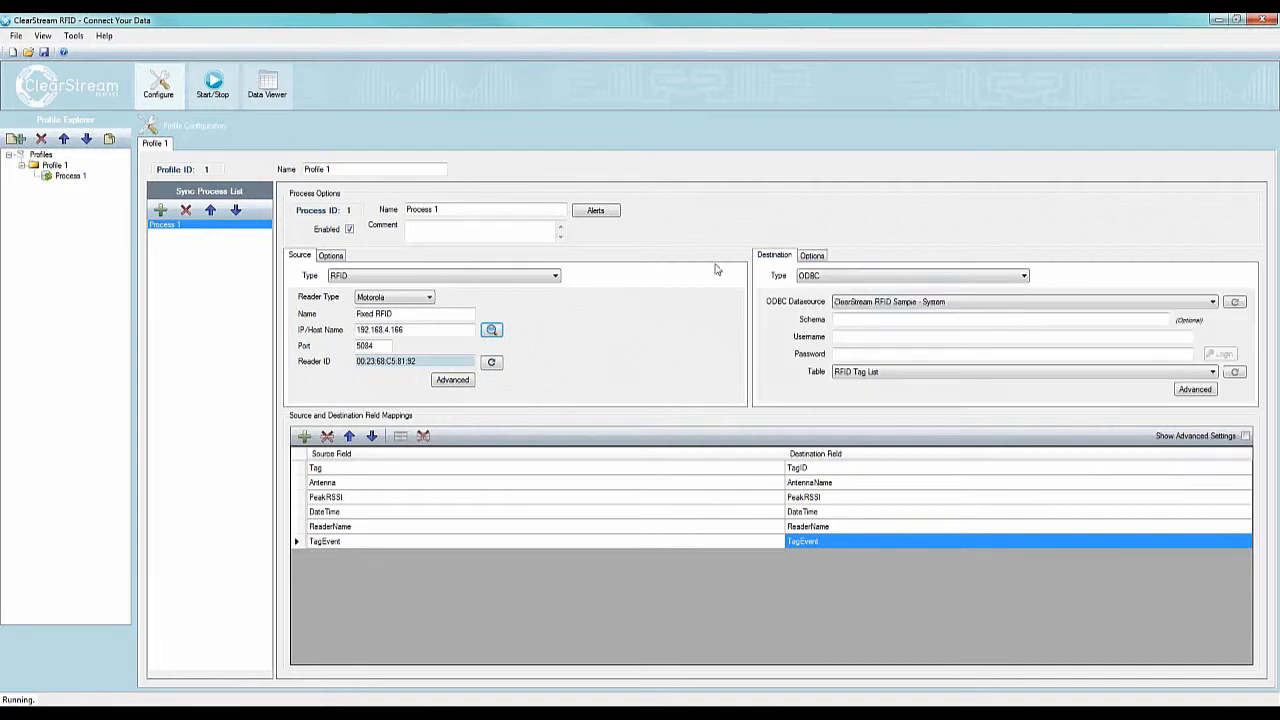
Save the project over Sample_Welcome.tcproj in the Sample_Welcome folder, confirming the replacement.
left_click(45, 53)
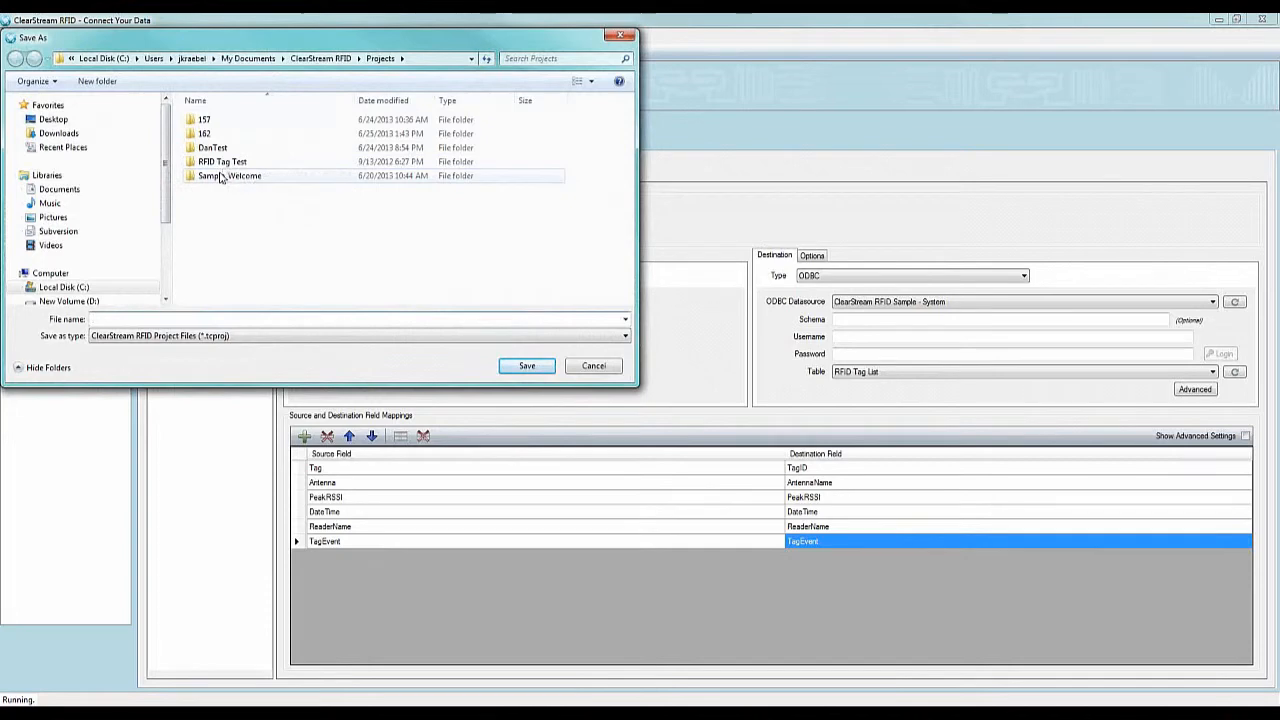
double_click(220, 177)
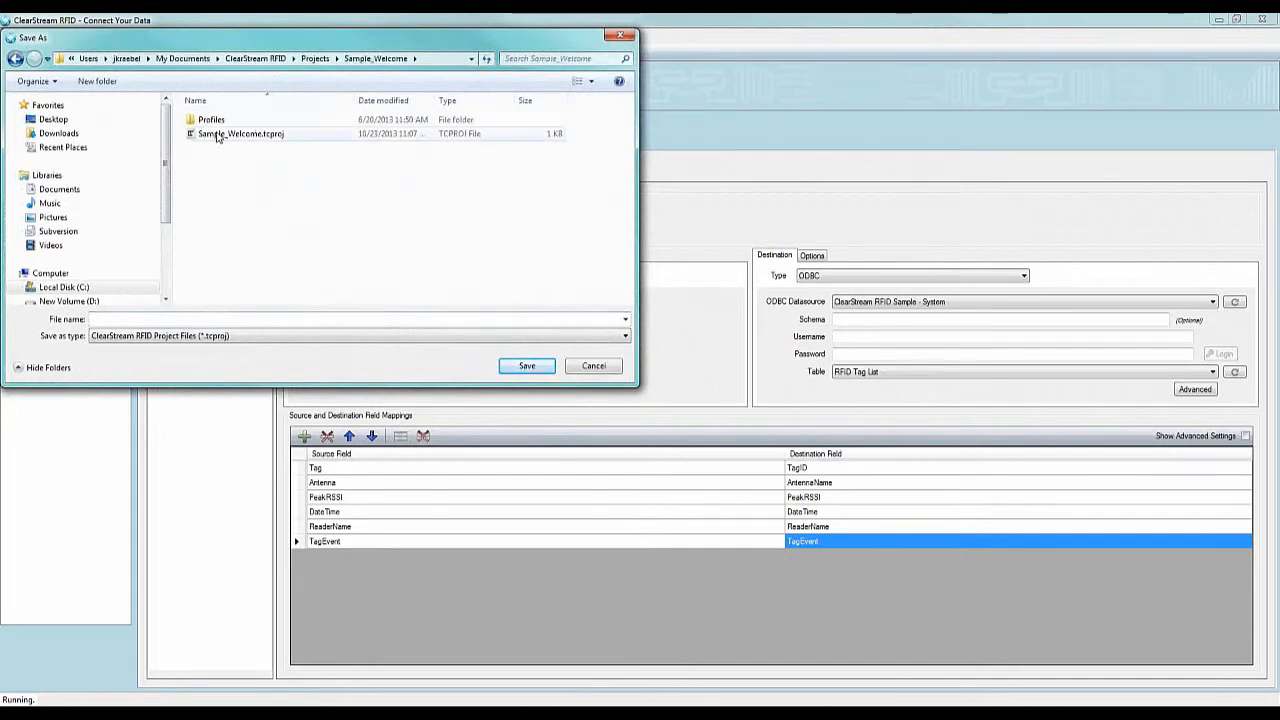
double_click(225, 134)
left_click(657, 371)
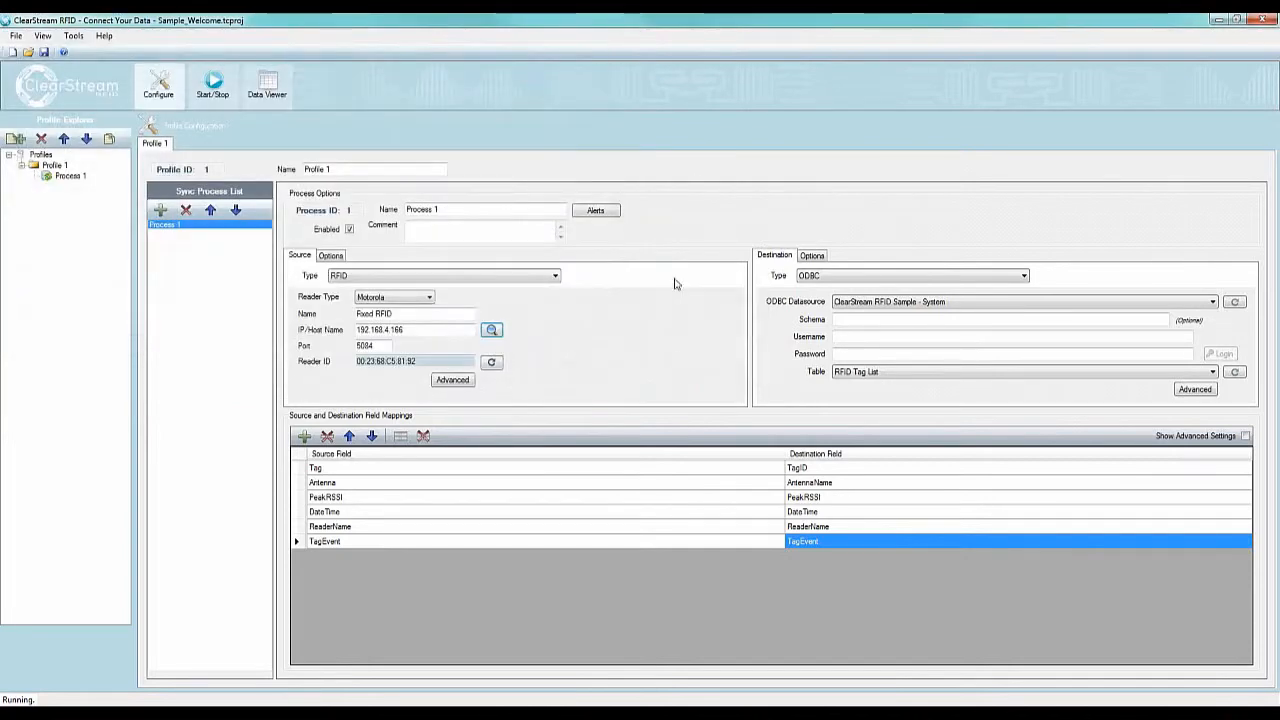
Check the RFID Tag List destination data and start Process 1.
left_click(272, 92)
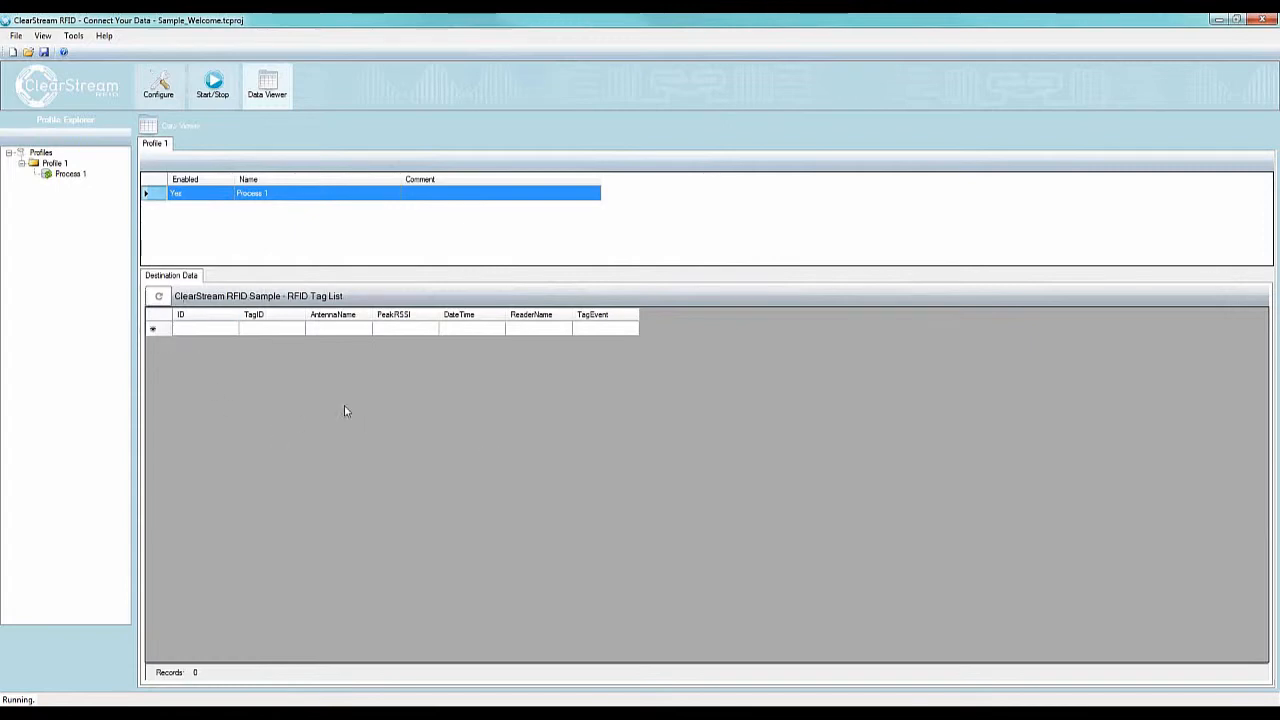
left_click(213, 84)
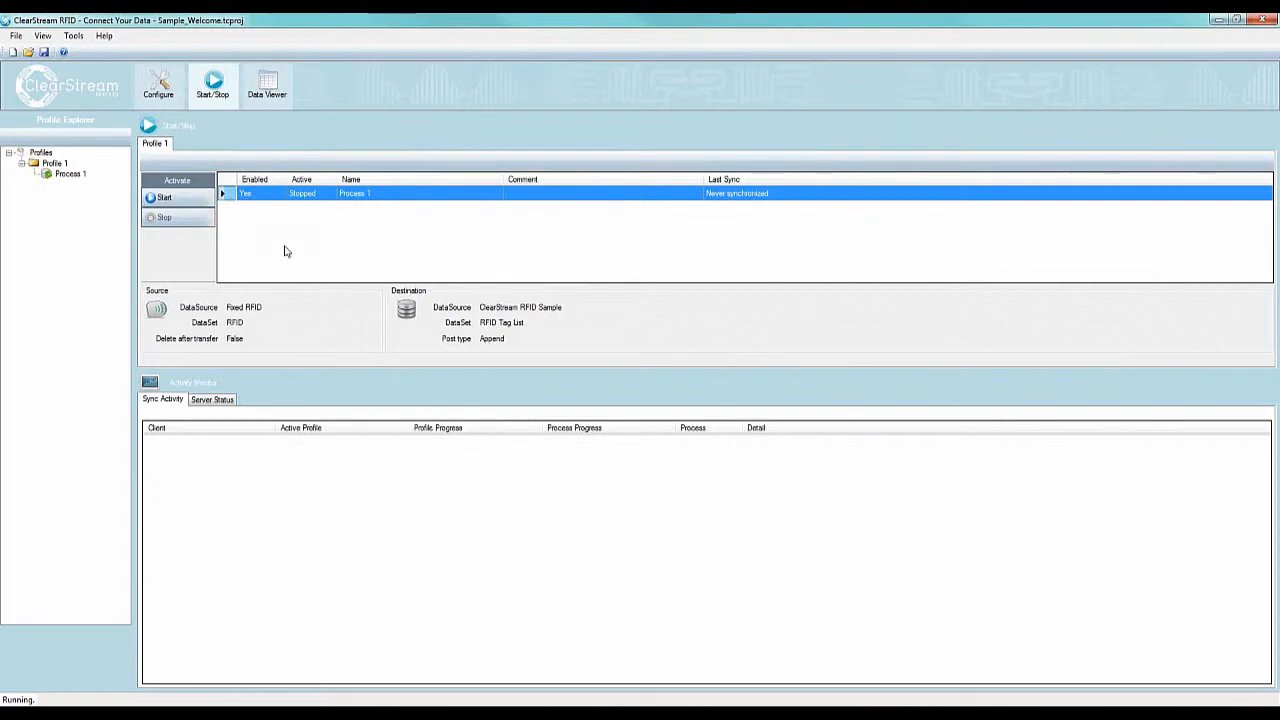
left_click(170, 202)
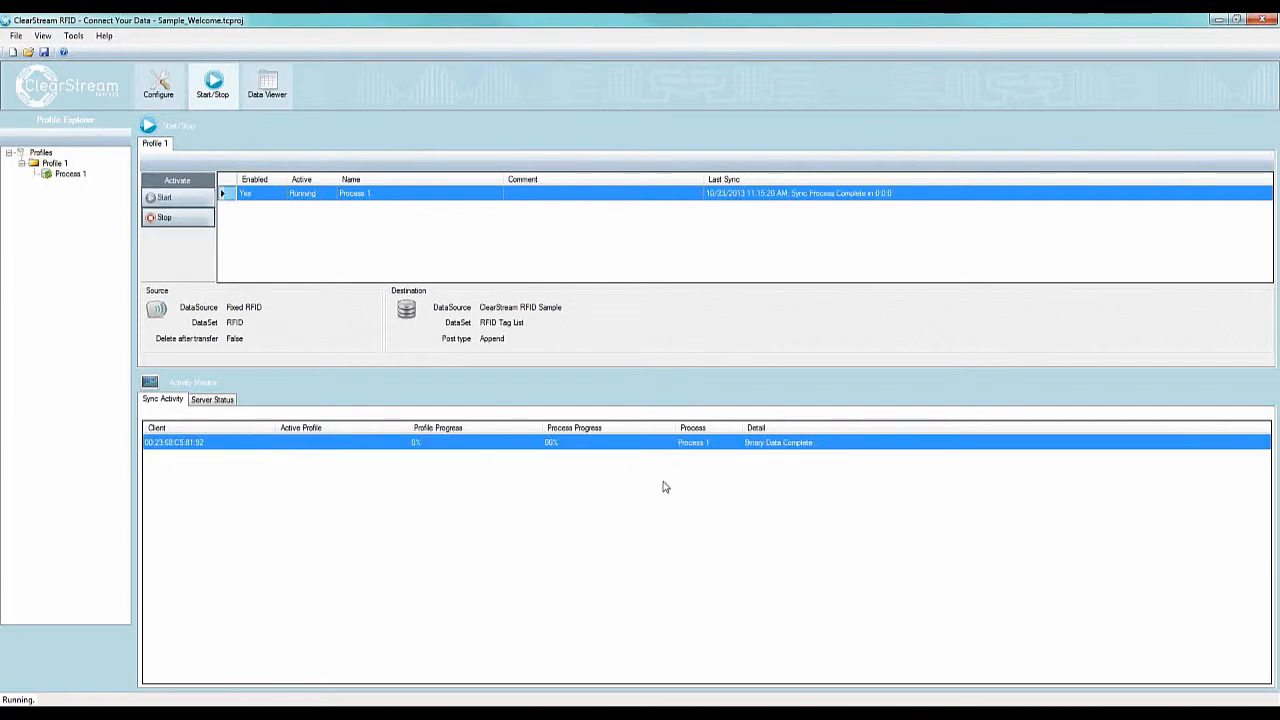
View the RFID Tag List destination data and refresh it repeatedly while the process is running.
left_click(267, 84)
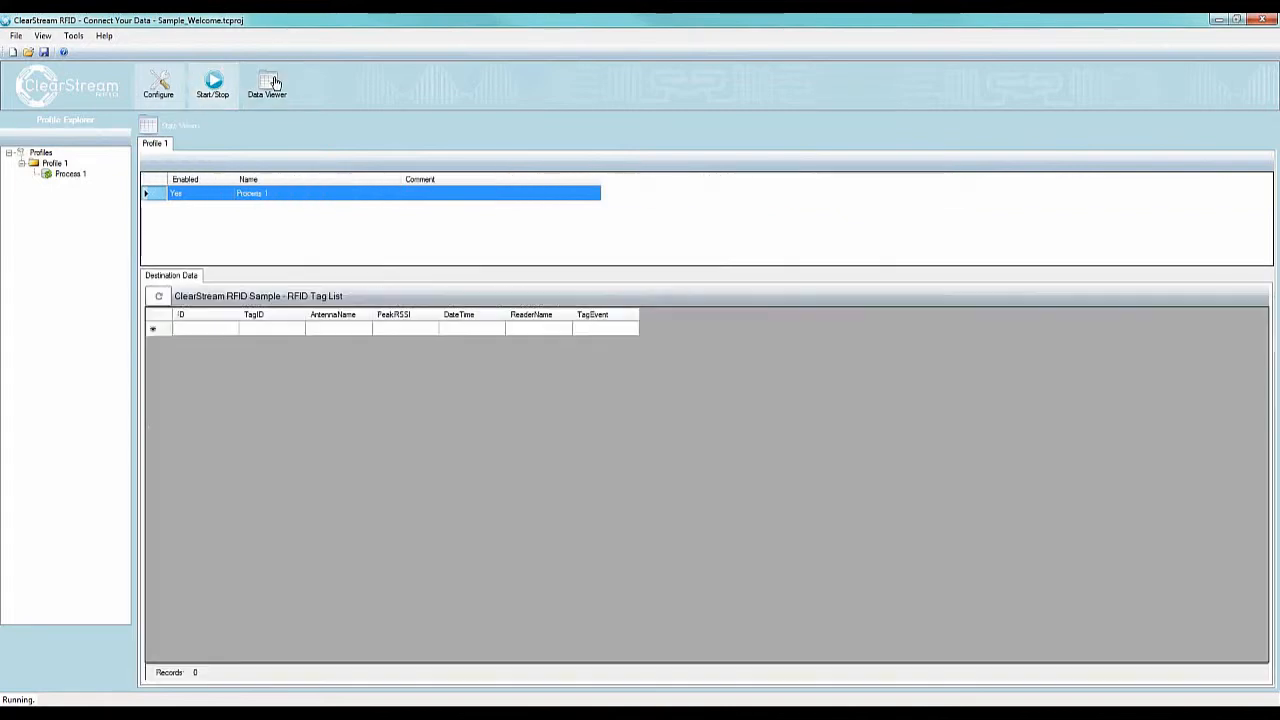
left_click(158, 297)
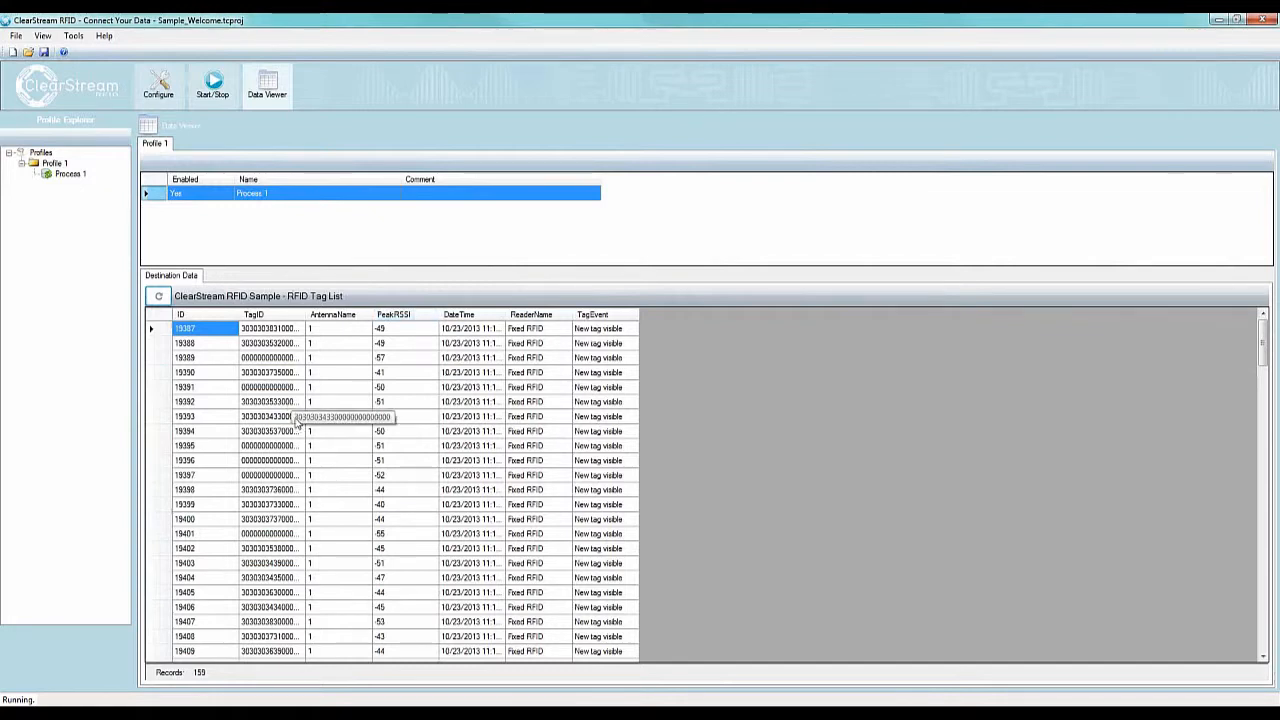
left_click(160, 297)
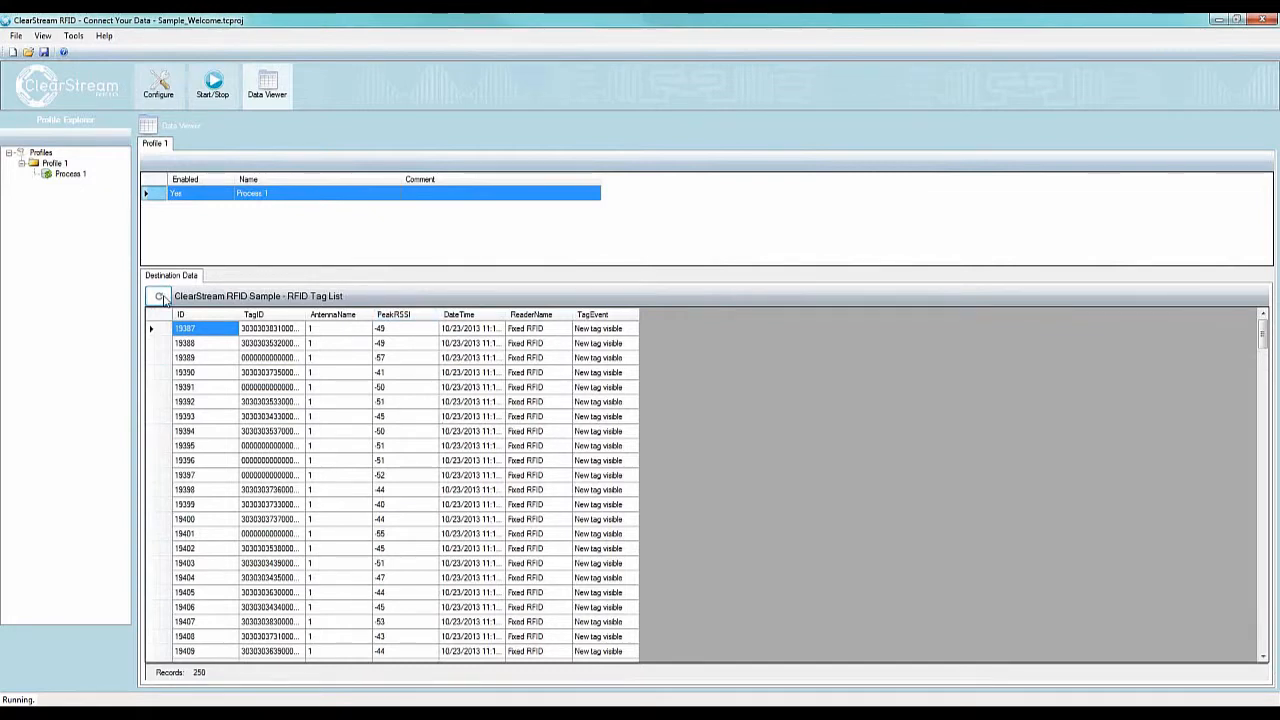
left_click(160, 297)
left_click(160, 297)
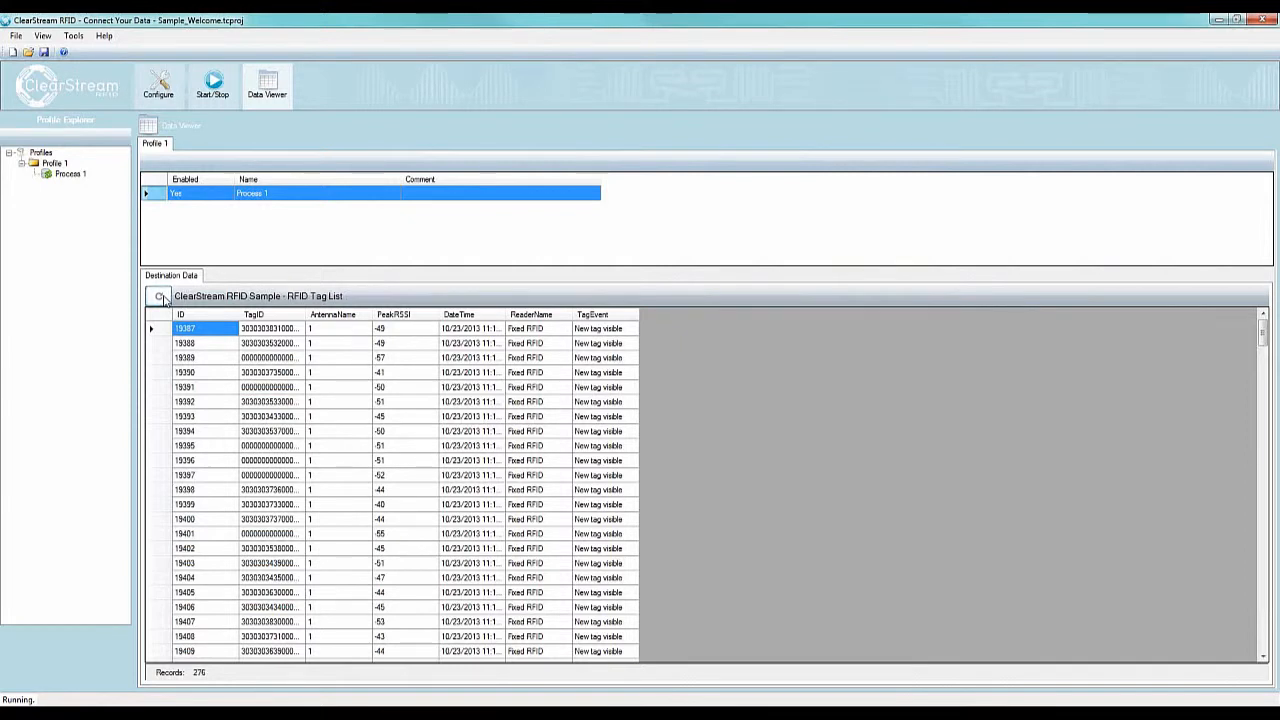
Stop Process 1 and display the tag reads collected in the RFID Tag List table.
left_click(214, 90)
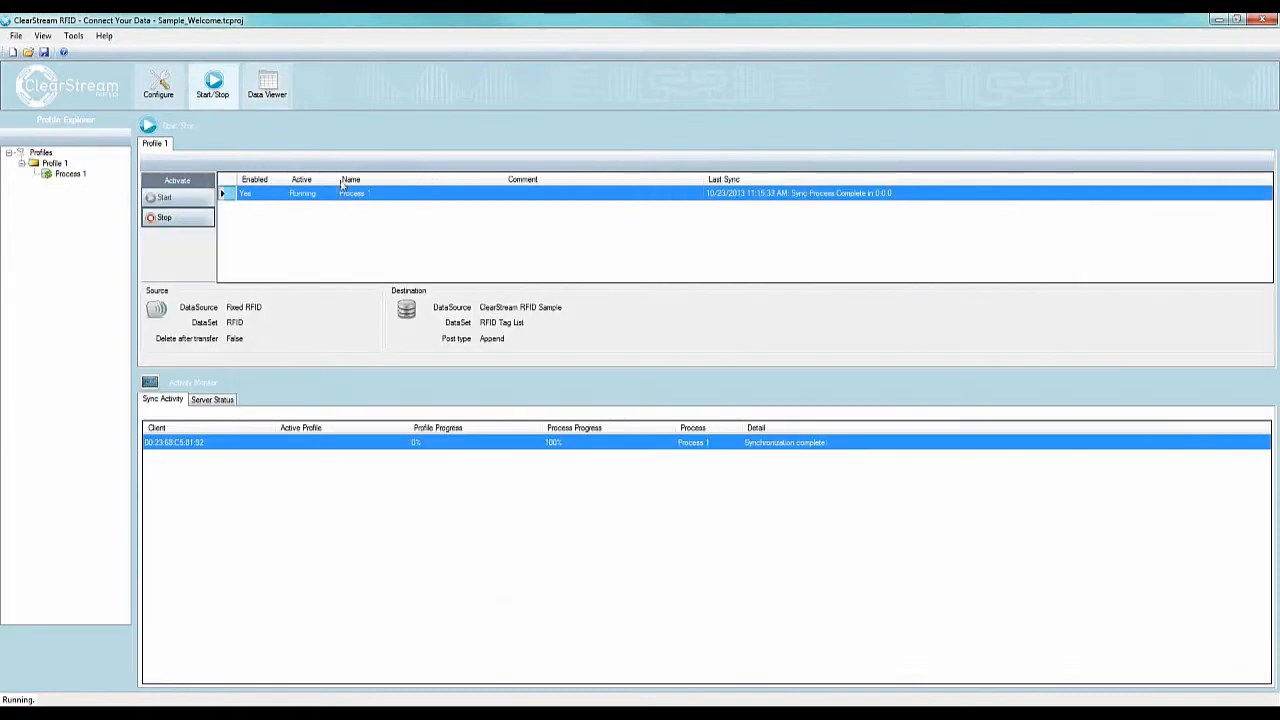
left_click(176, 223)
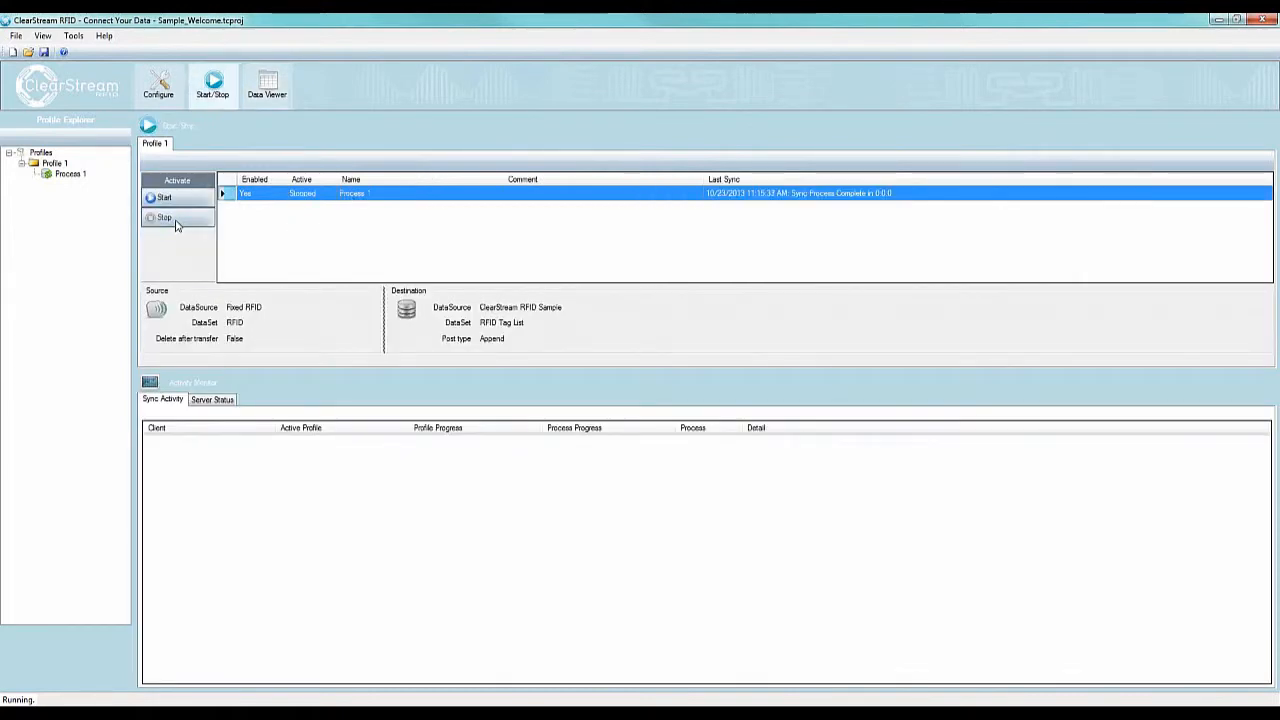
left_click(259, 100)
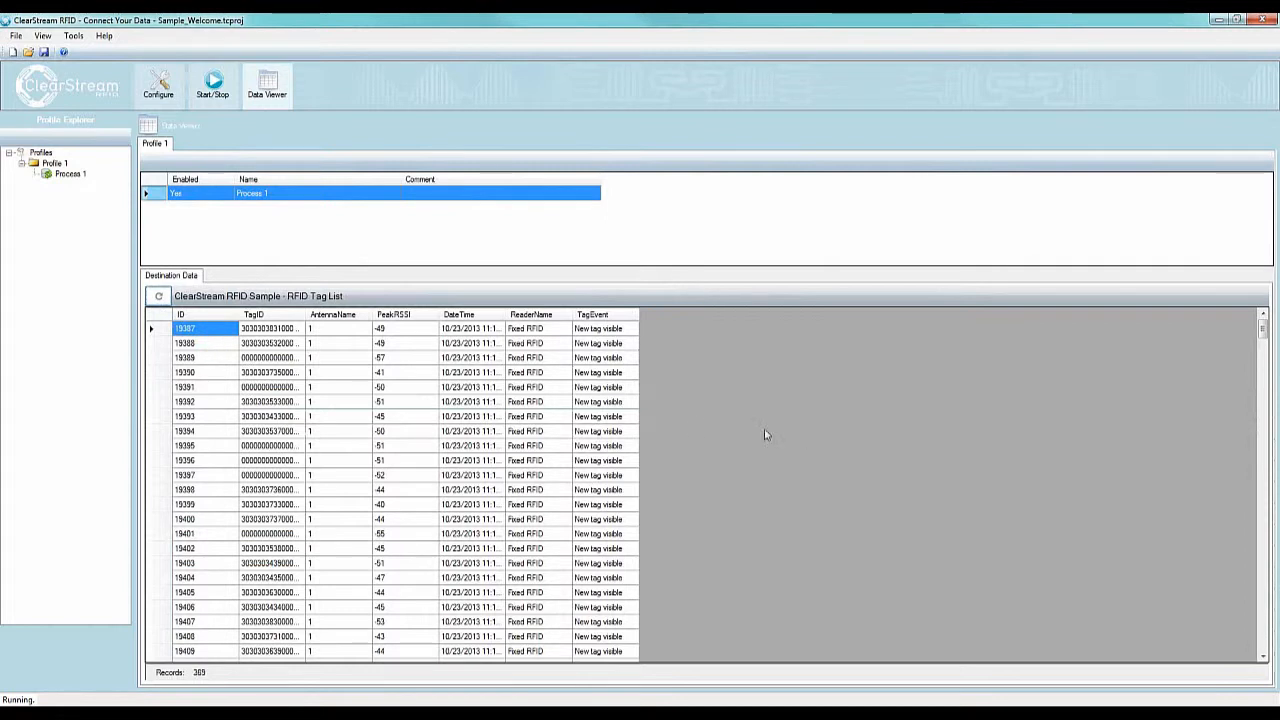
Revisit the process status and configuration views, and examine the antenna and reader name values in the RFID Tag List records.
left_click(205, 90)
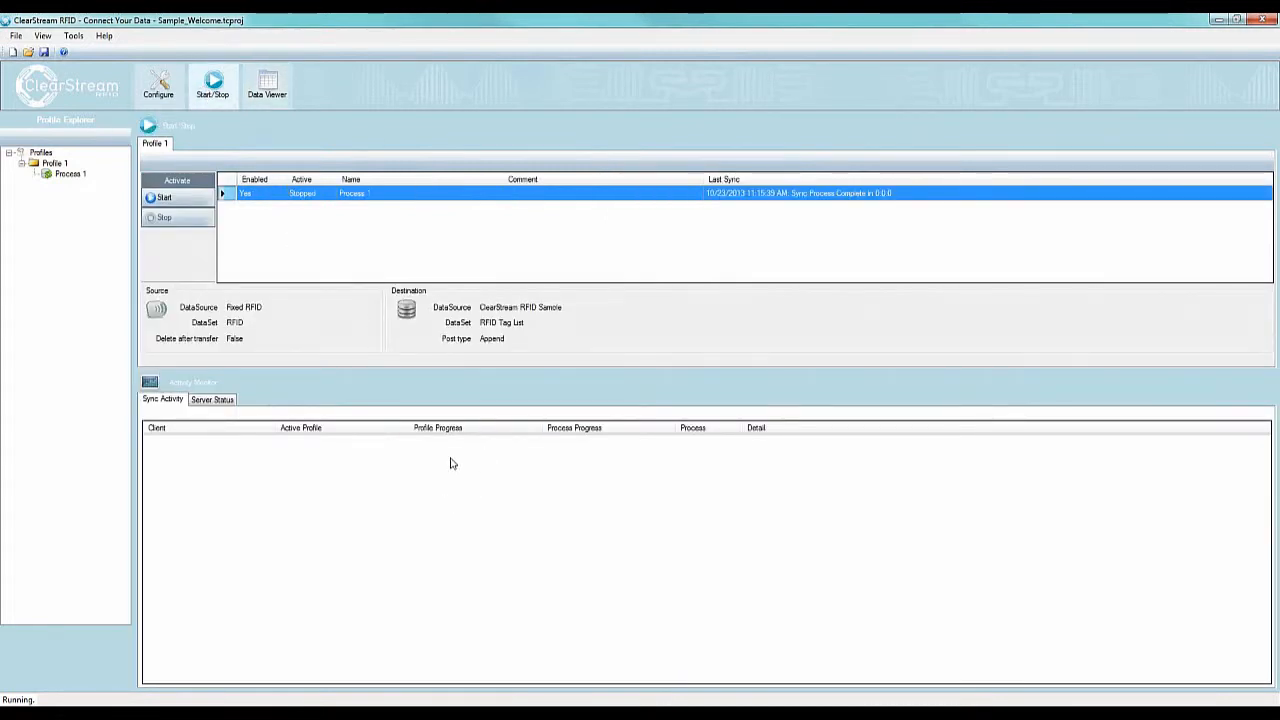
left_click(163, 90)
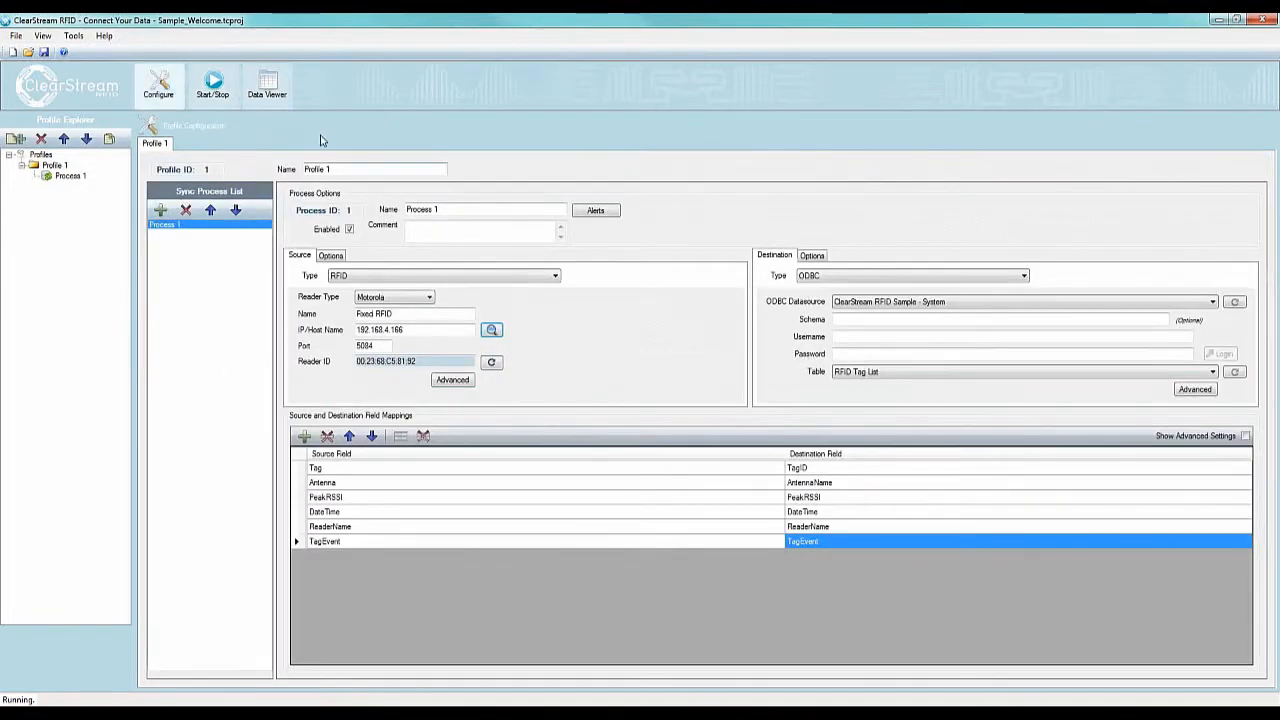
left_click(271, 88)
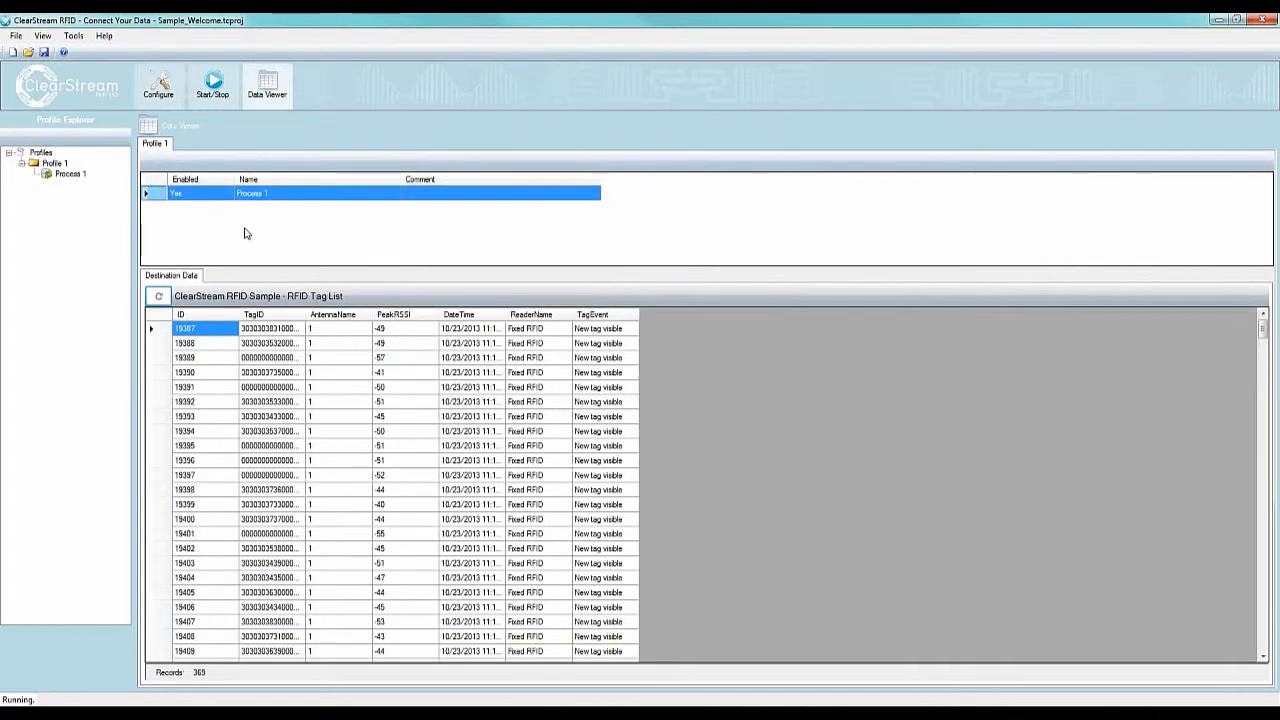
left_click(317, 331)
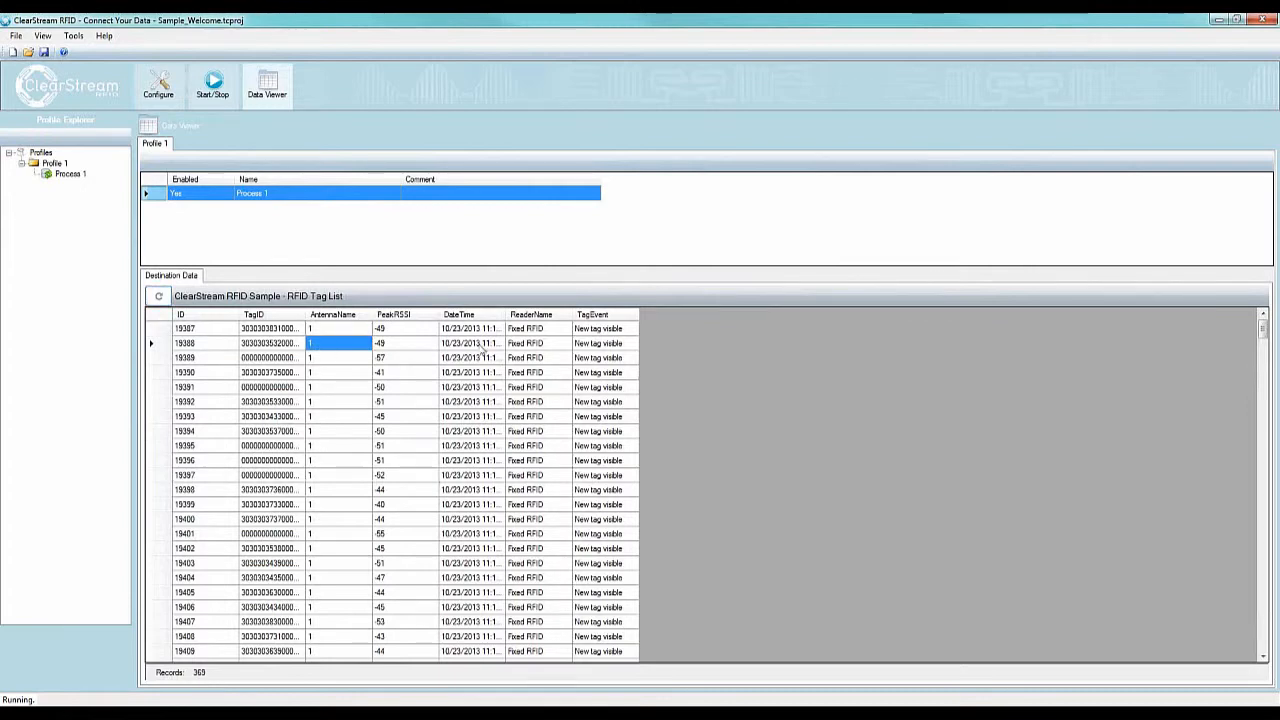
left_click(545, 331)
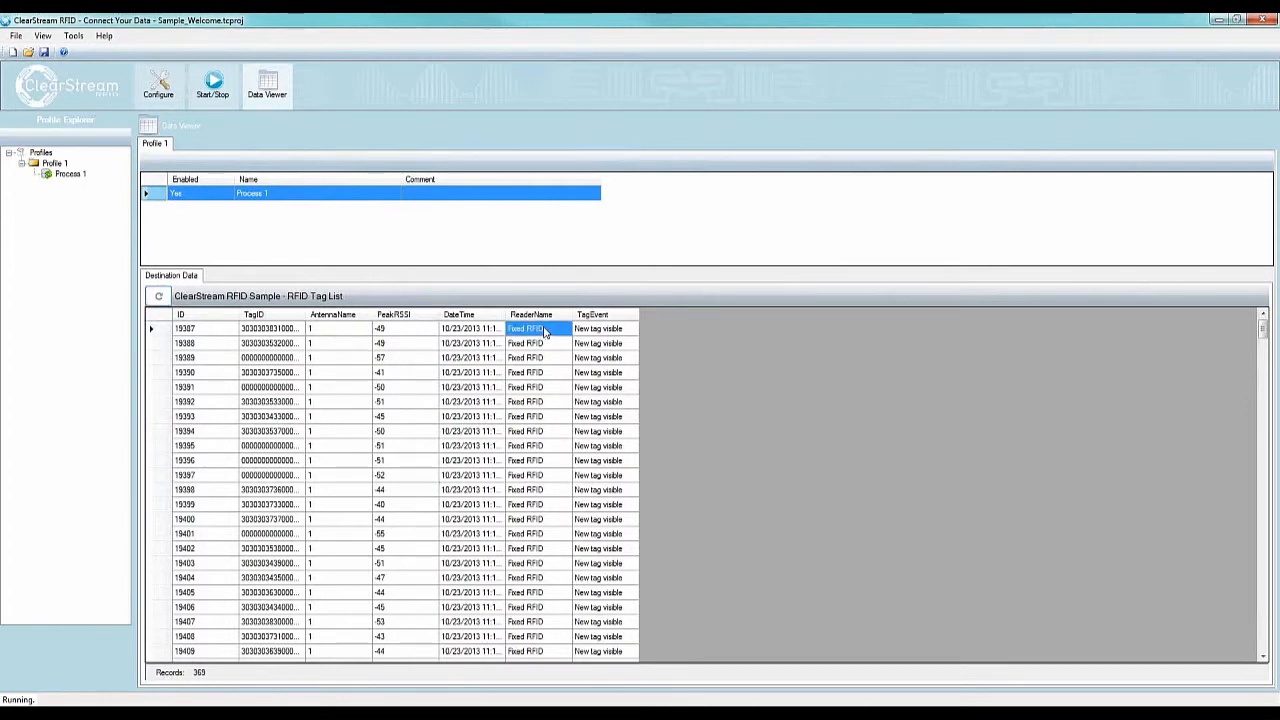
left_click(545, 432)
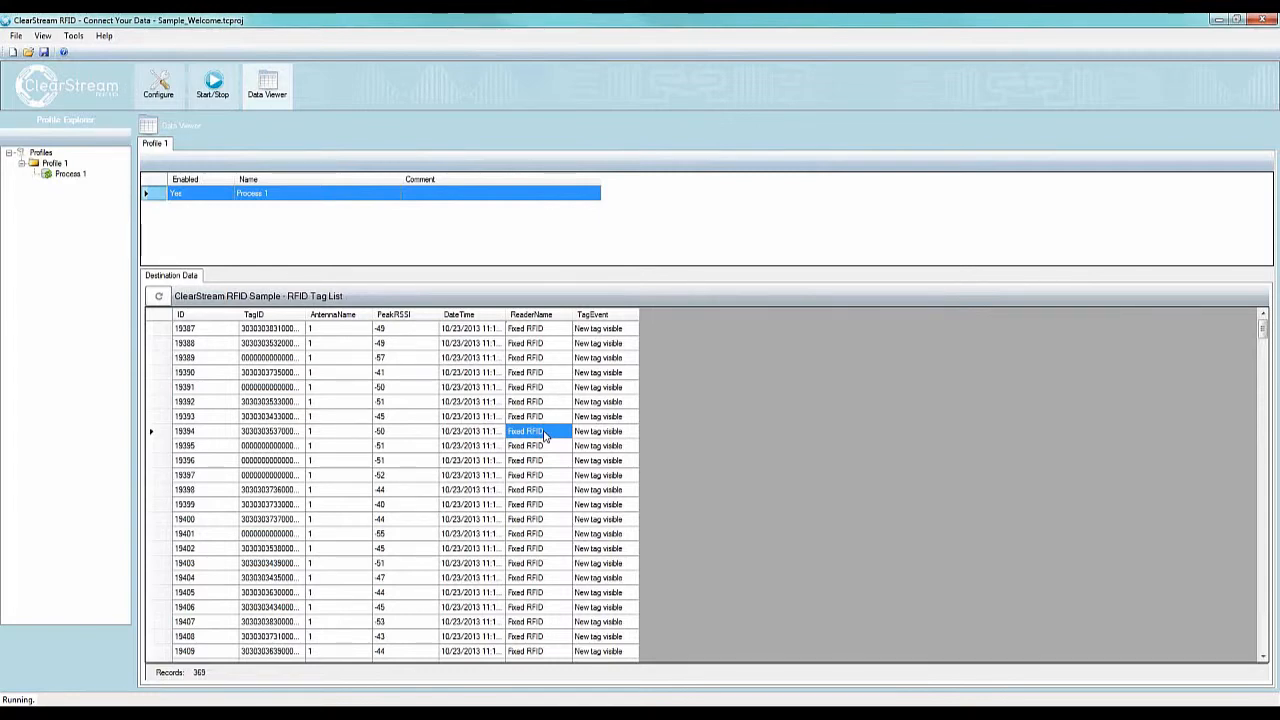
left_click(344, 480)
scroll(343, 483, "down", 6)
scroll(343, 485, "up", 6)
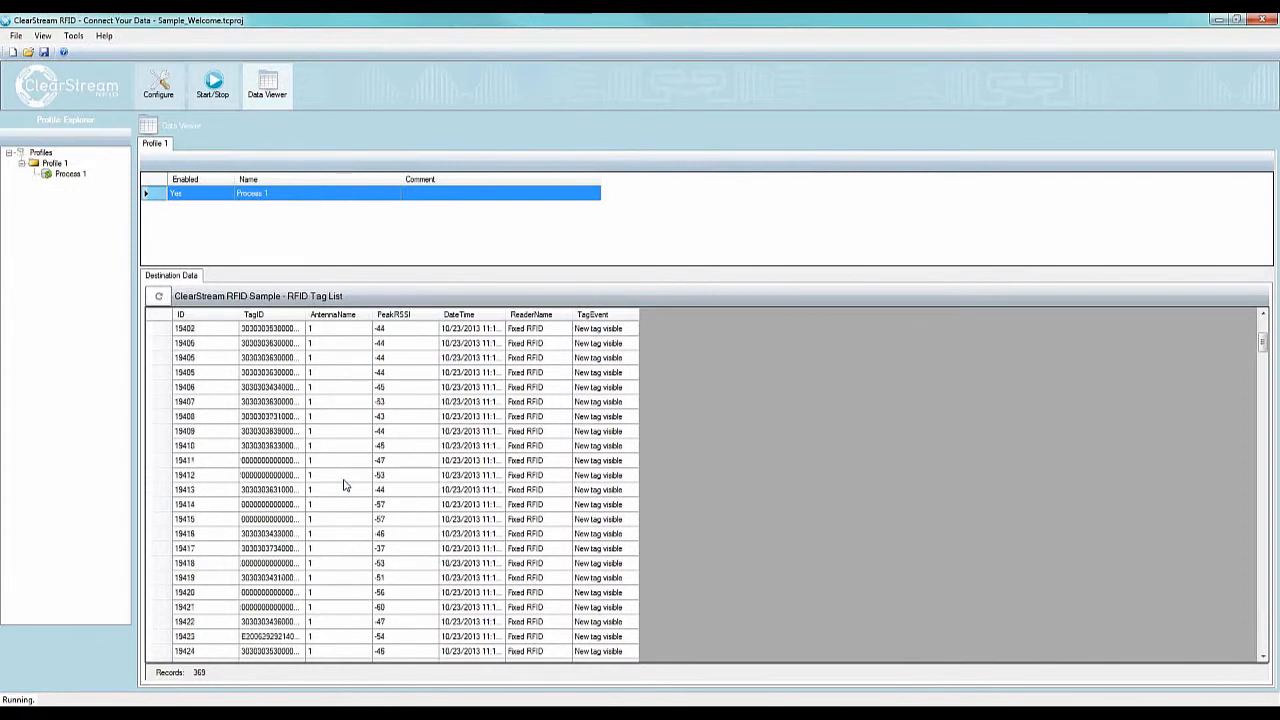
Open the RFID source's advanced options, review the timed interval, daily and GPI Trigger scan modes, and reselect Continuous.
left_click(160, 83)
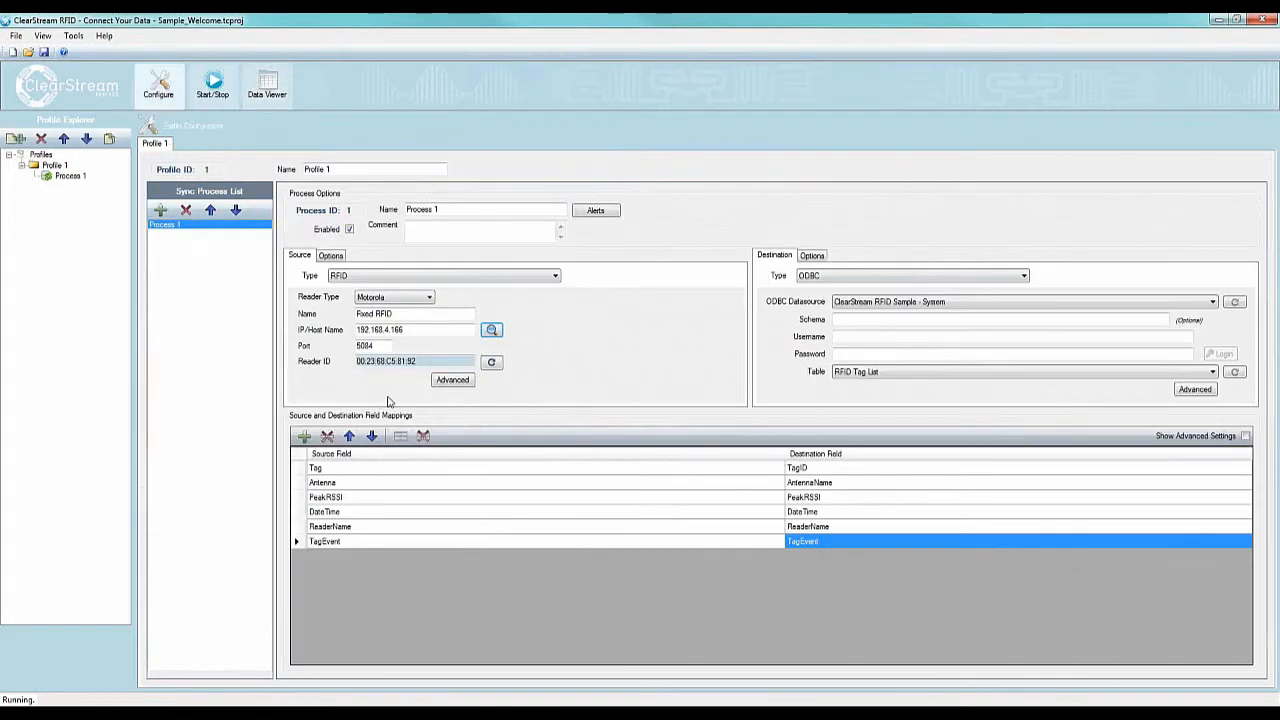
left_click(451, 385)
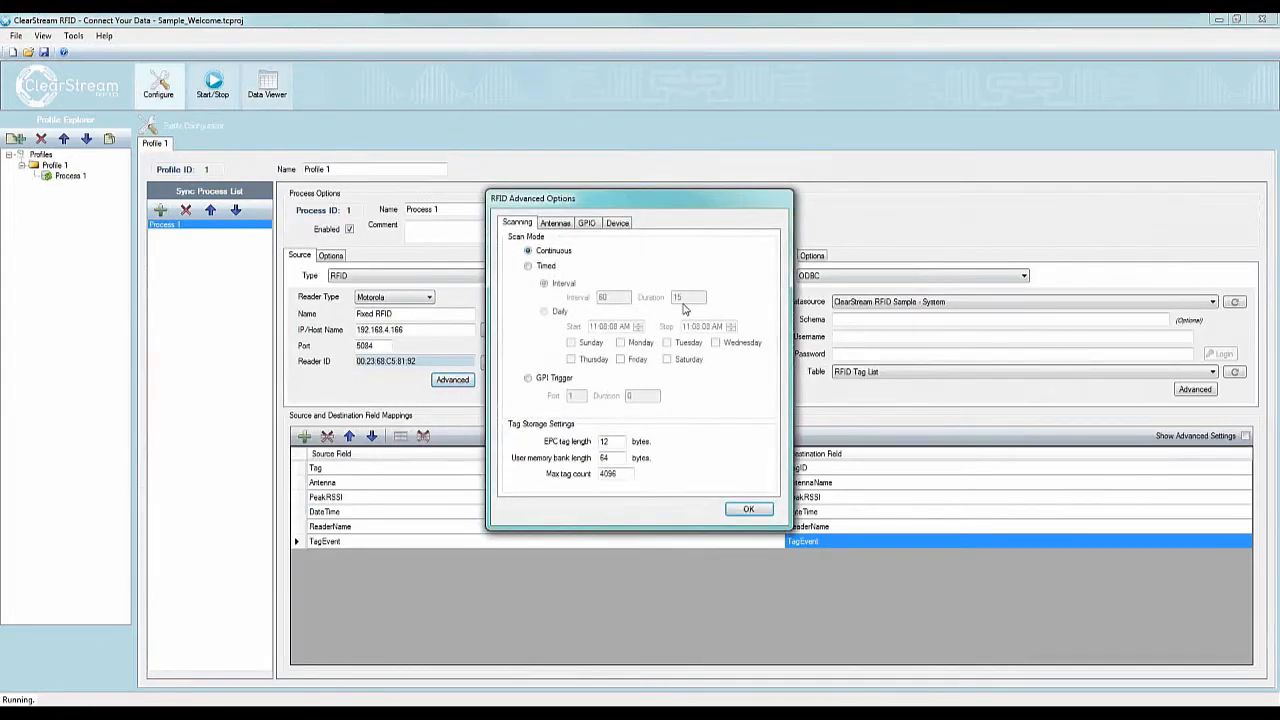
left_click(530, 266)
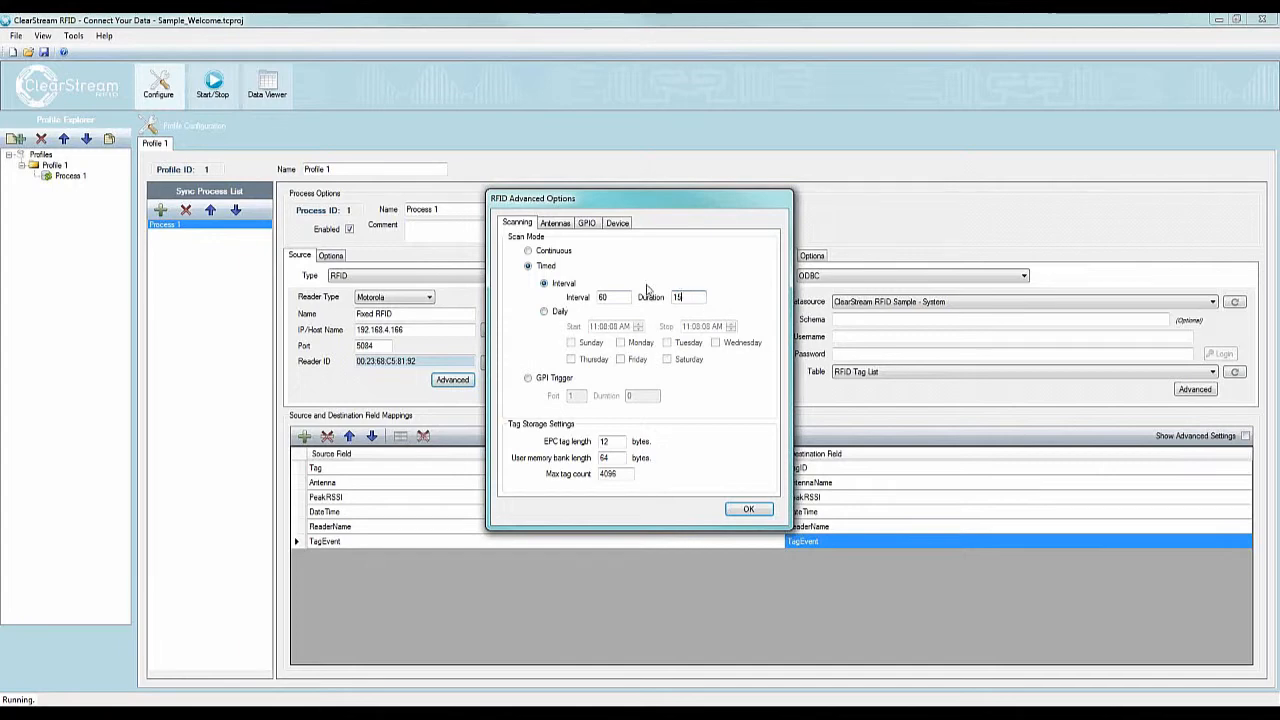
left_click(545, 313)
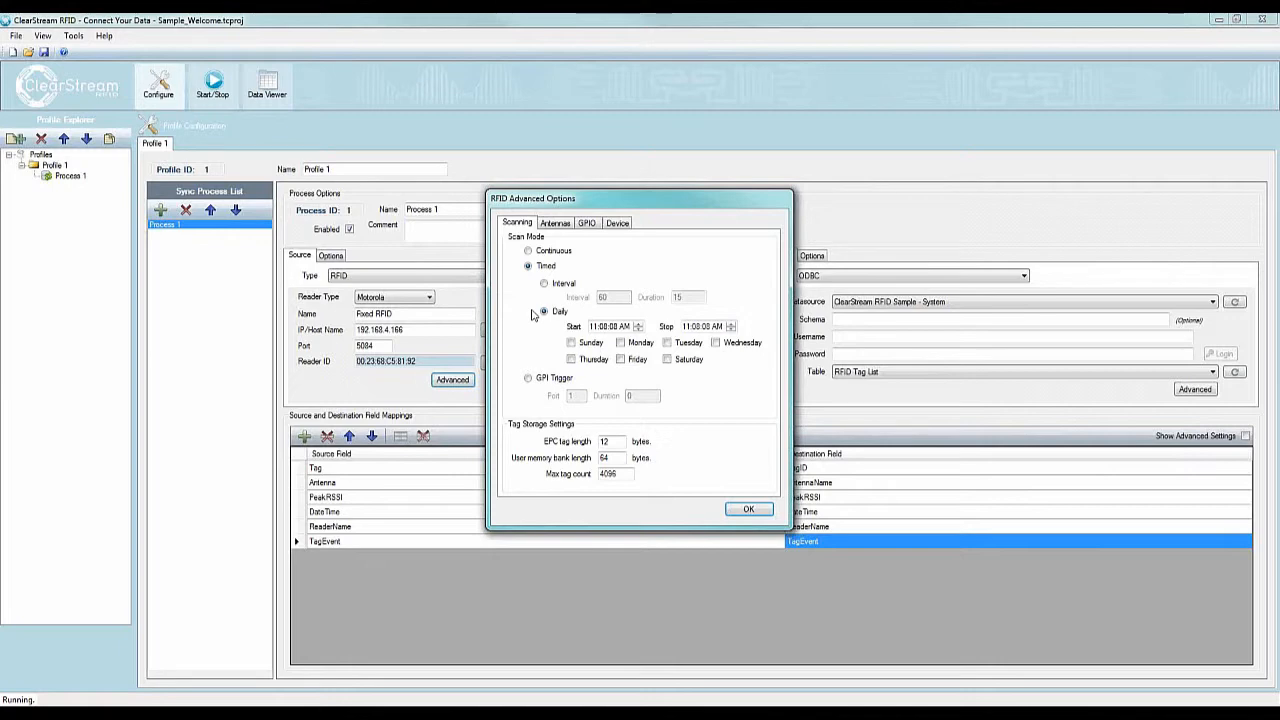
left_click(529, 379)
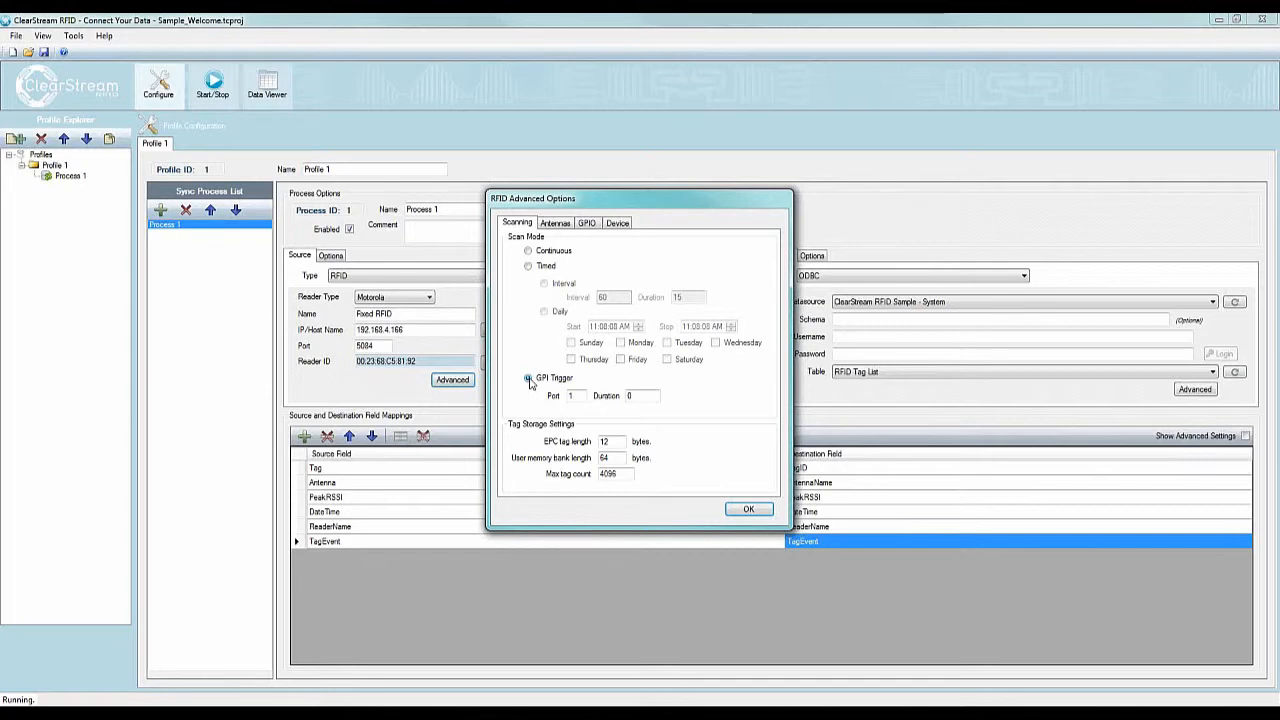
double_click(630, 396)
left_click(530, 252)
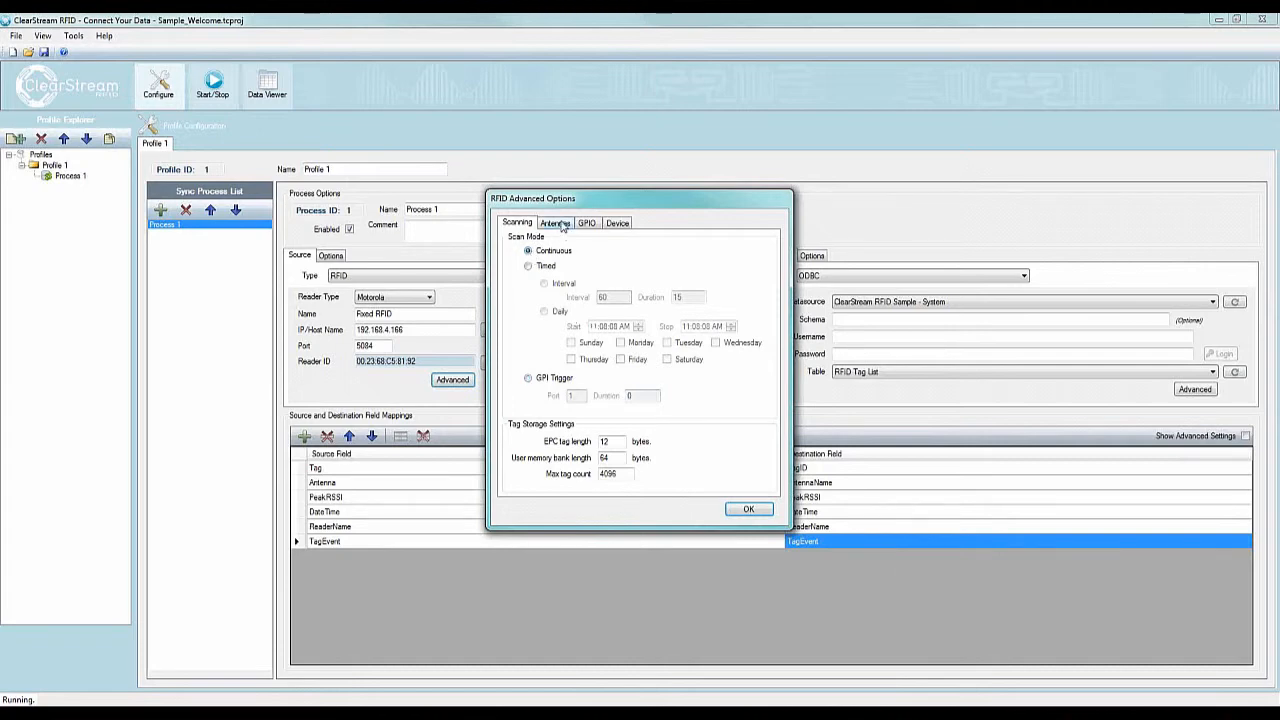
Add two antennas to the reader's antenna list.
left_click(558, 224)
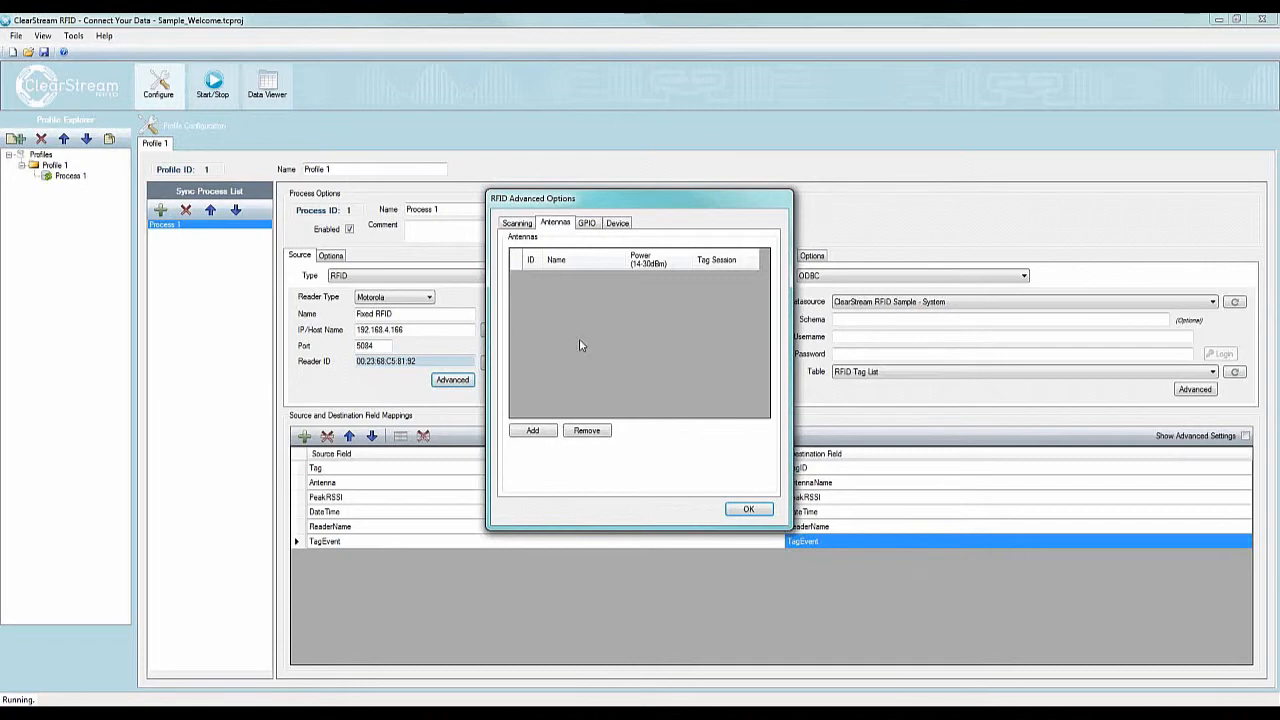
left_click(533, 431)
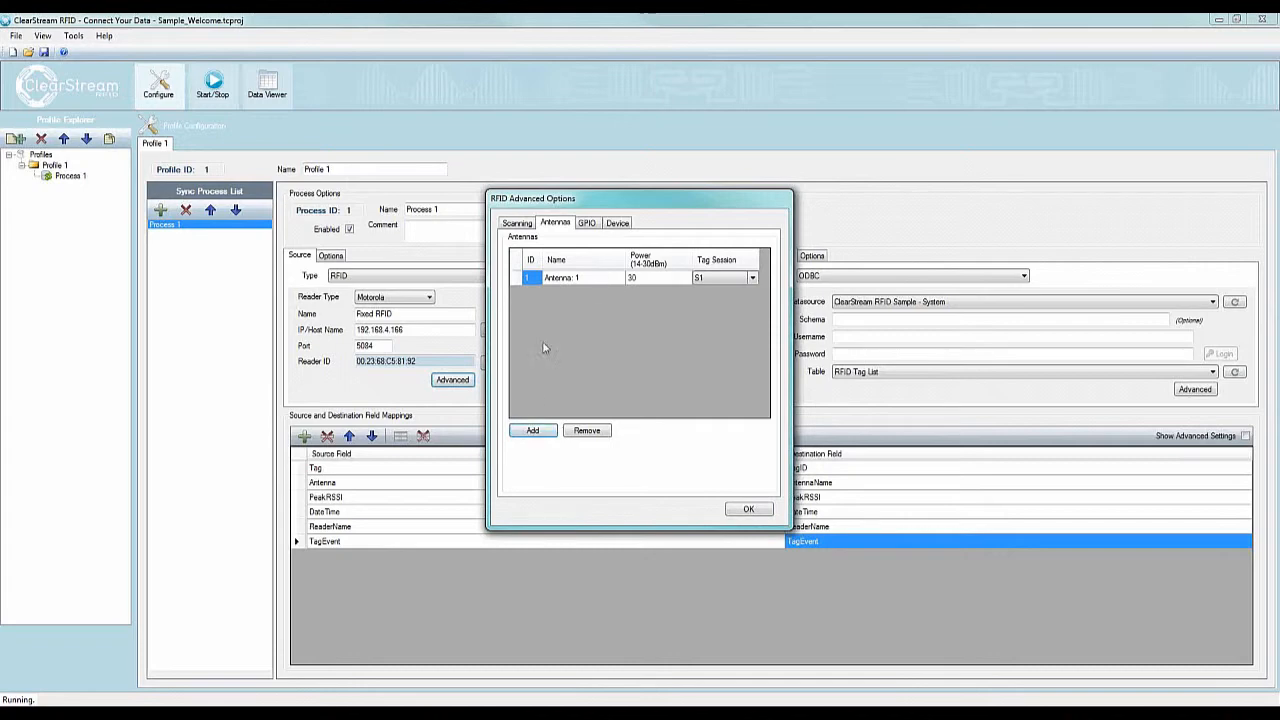
left_click(532, 431)
Rename antenna 1 as Dock Door 1 and antenna 2 as Dock Door 2 in the reader's antenna list.
left_click(598, 282)
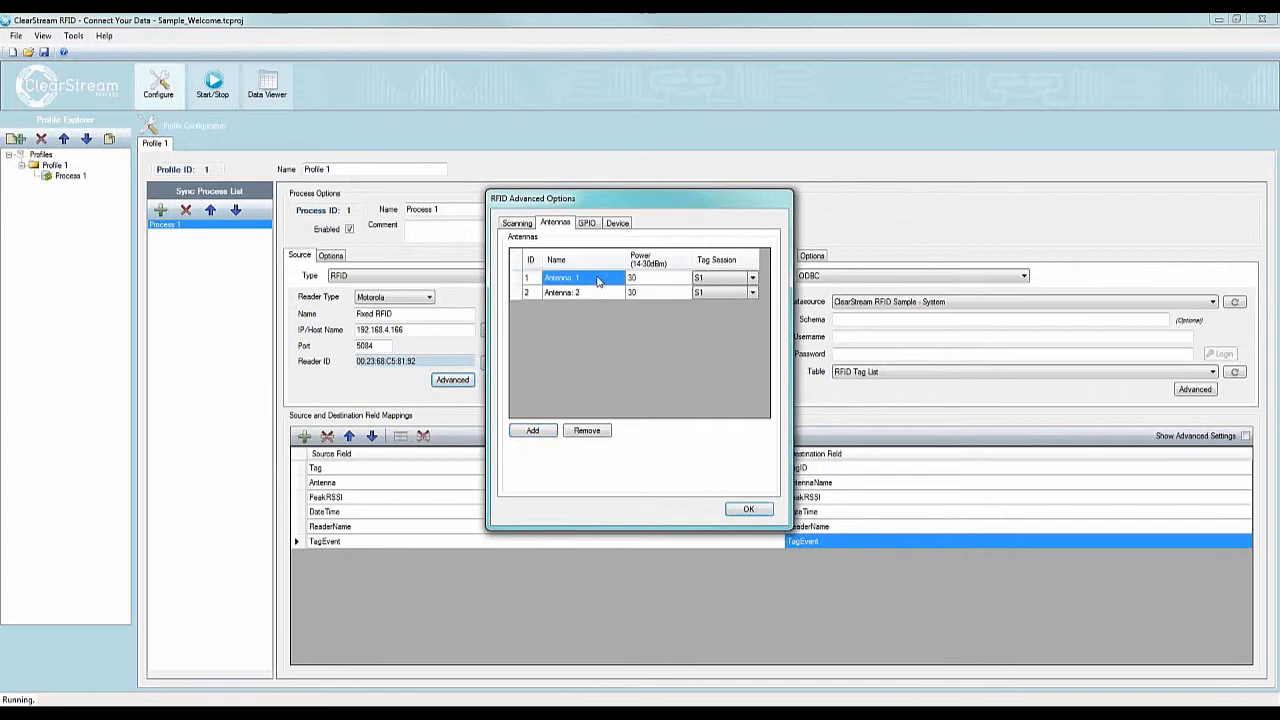
left_click(599, 279)
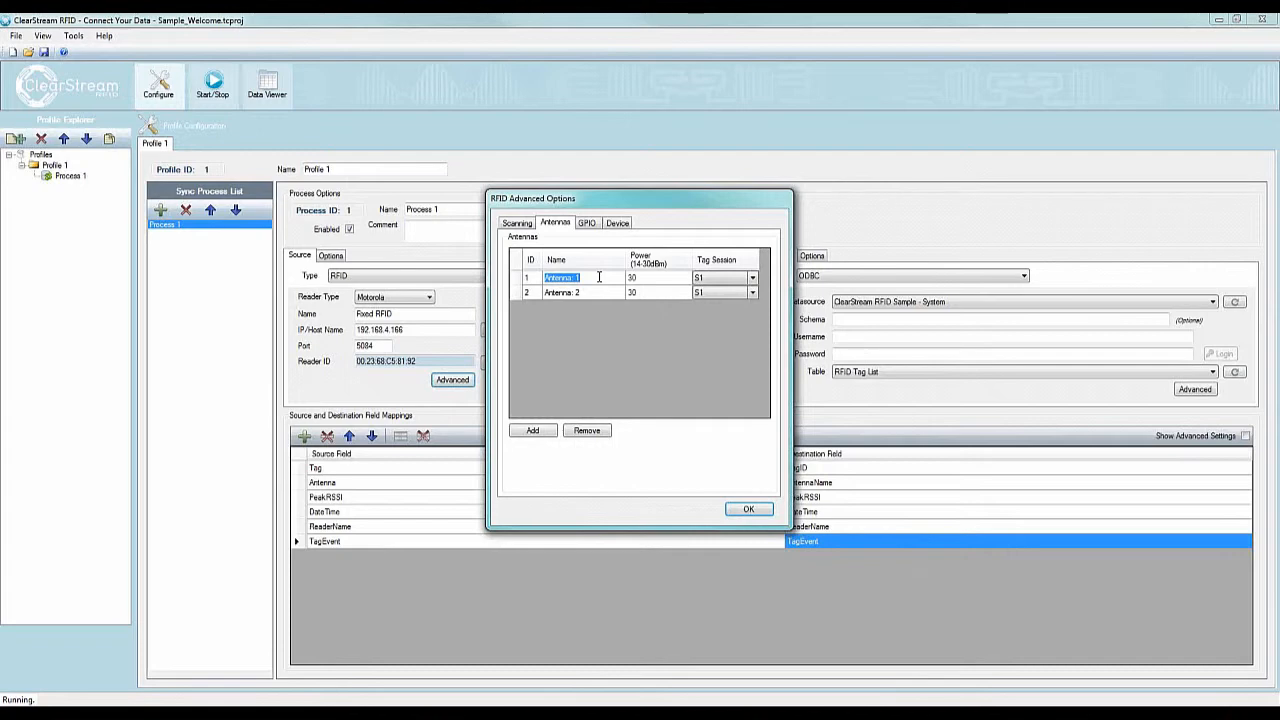
type("Dock Door 1")
left_click(586, 292)
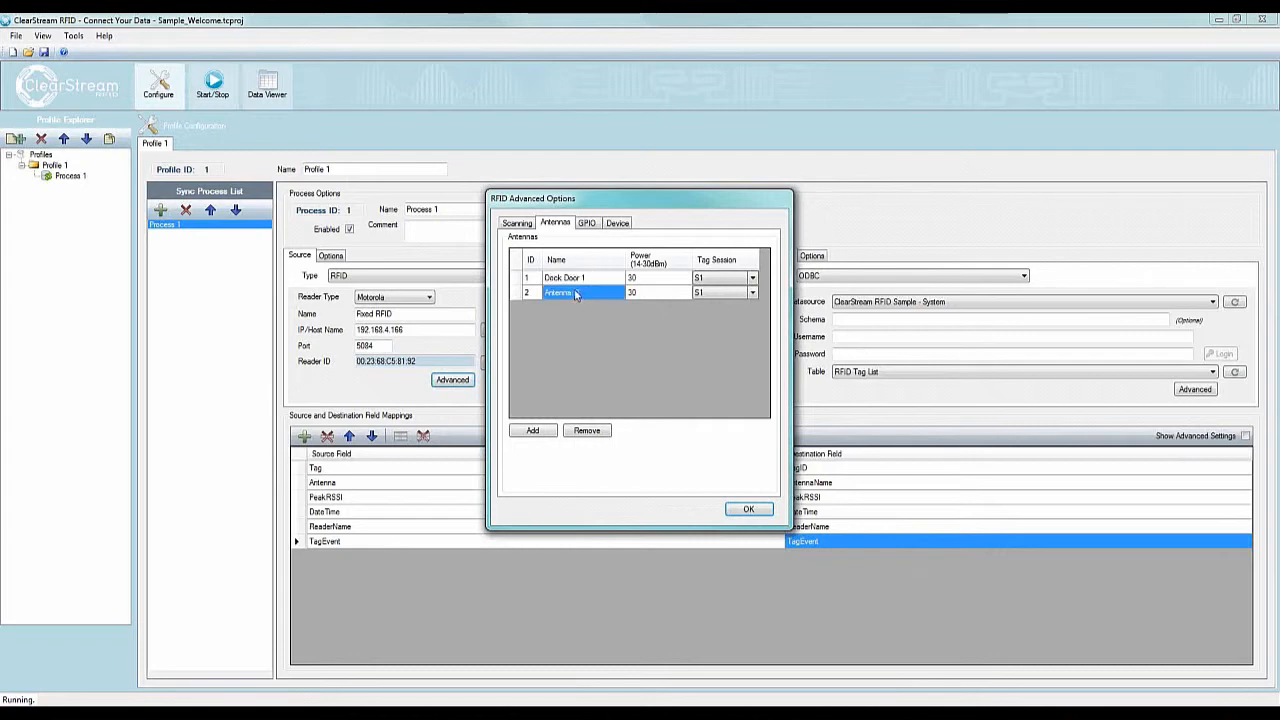
left_click(565, 292)
type("Dock D")
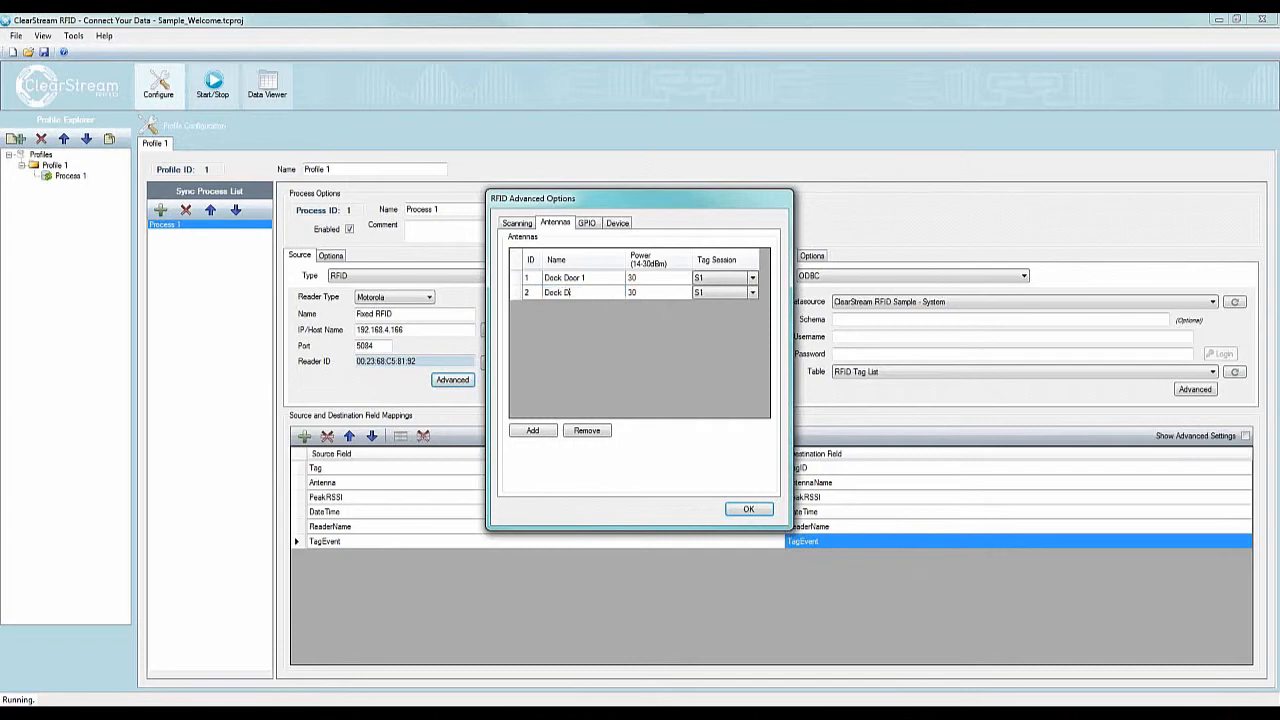
type("oor 2")
key("Tab")
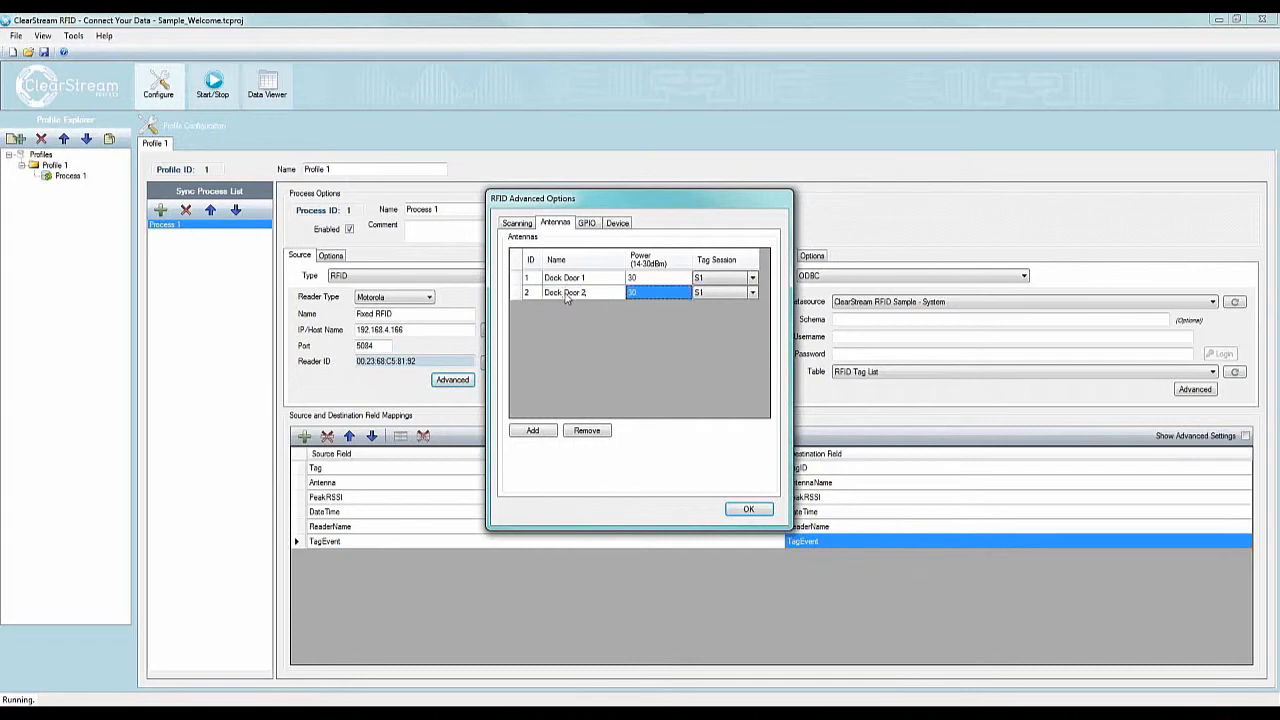
Open the Dock Door 1 antenna's power value for editing and re-enter it as 30 dBm.
left_click(635, 282)
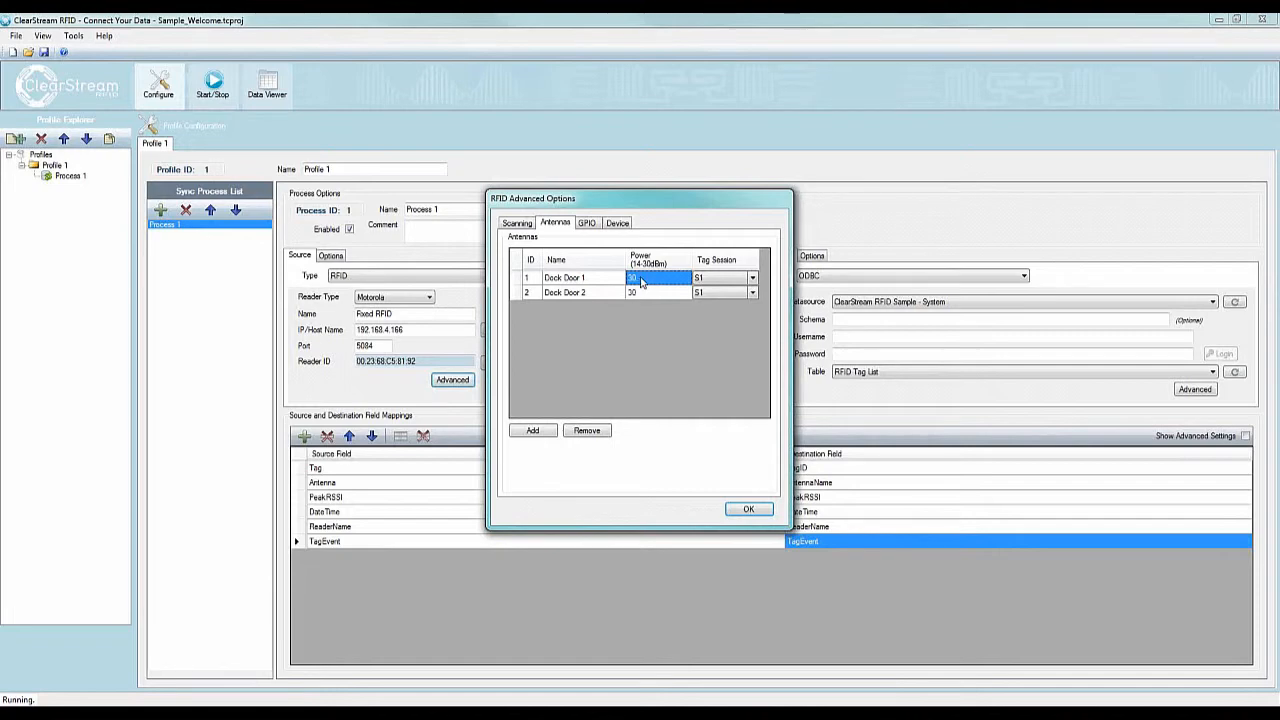
left_click(640, 279)
left_click(642, 278)
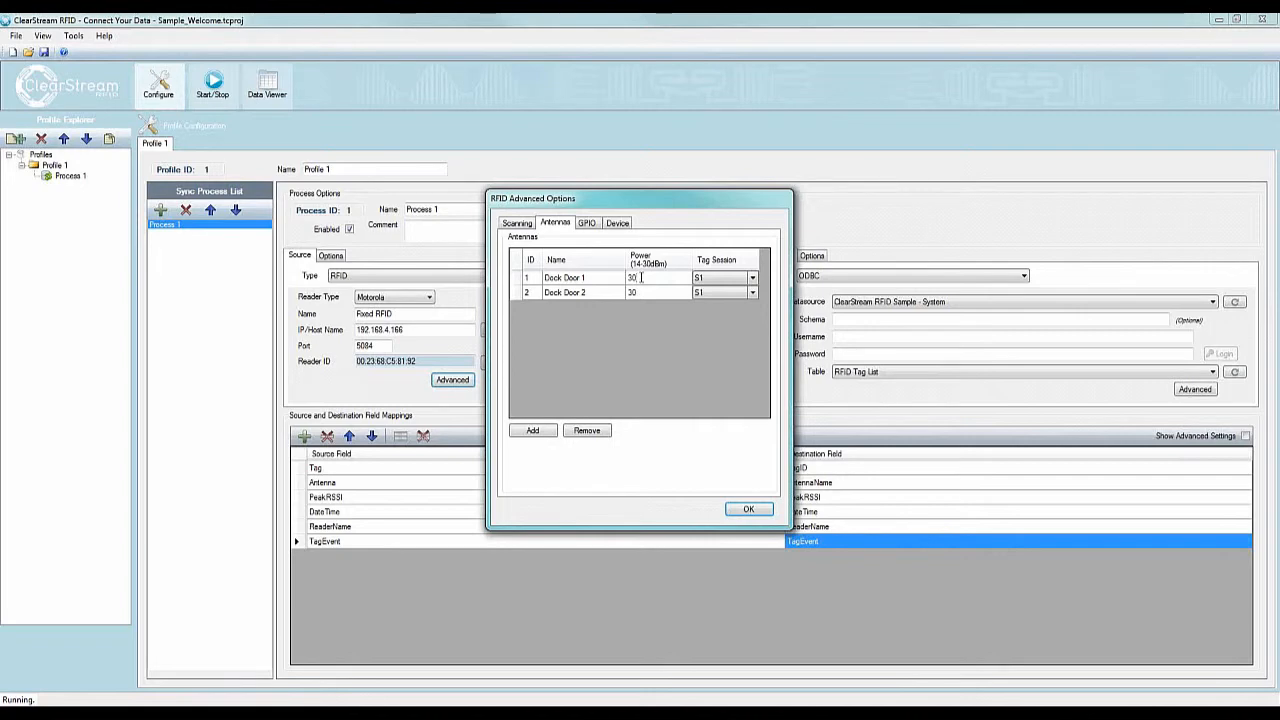
key("BackSpace")
type("0")
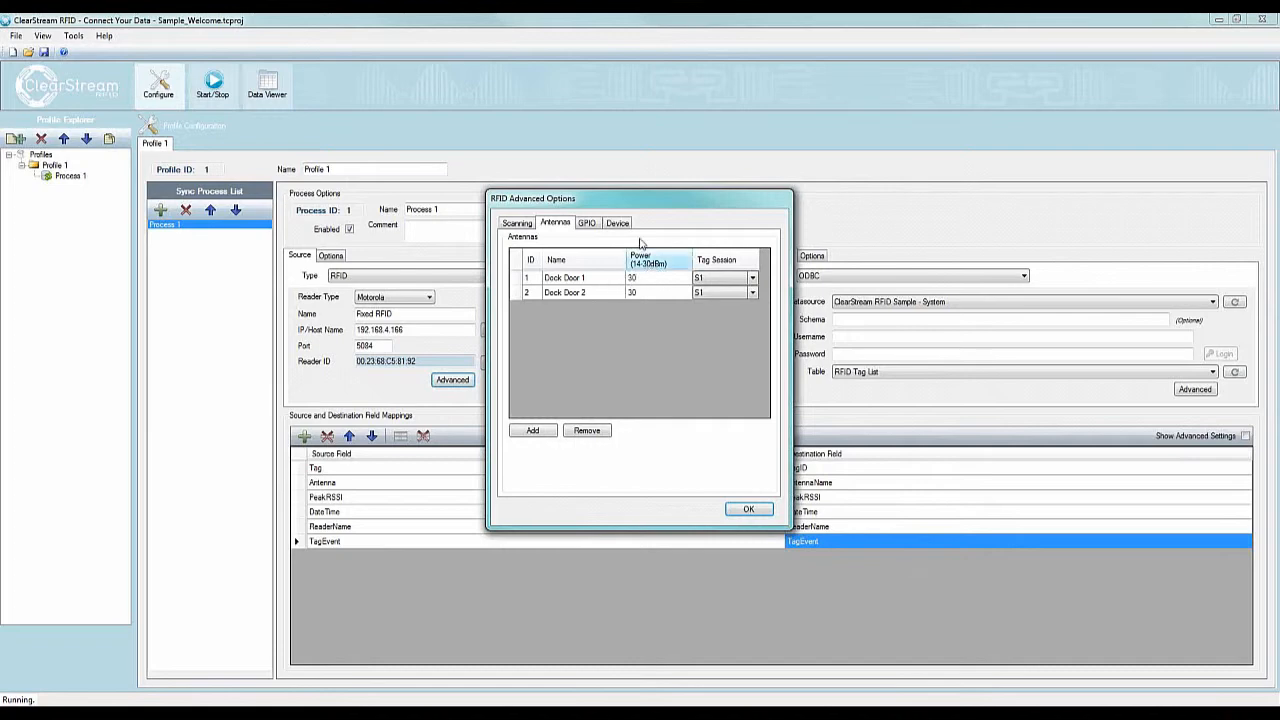
Add a GPIO output entry for port 1, inspect its alert, port state and duration settings, and remove the entry.
left_click(587, 223)
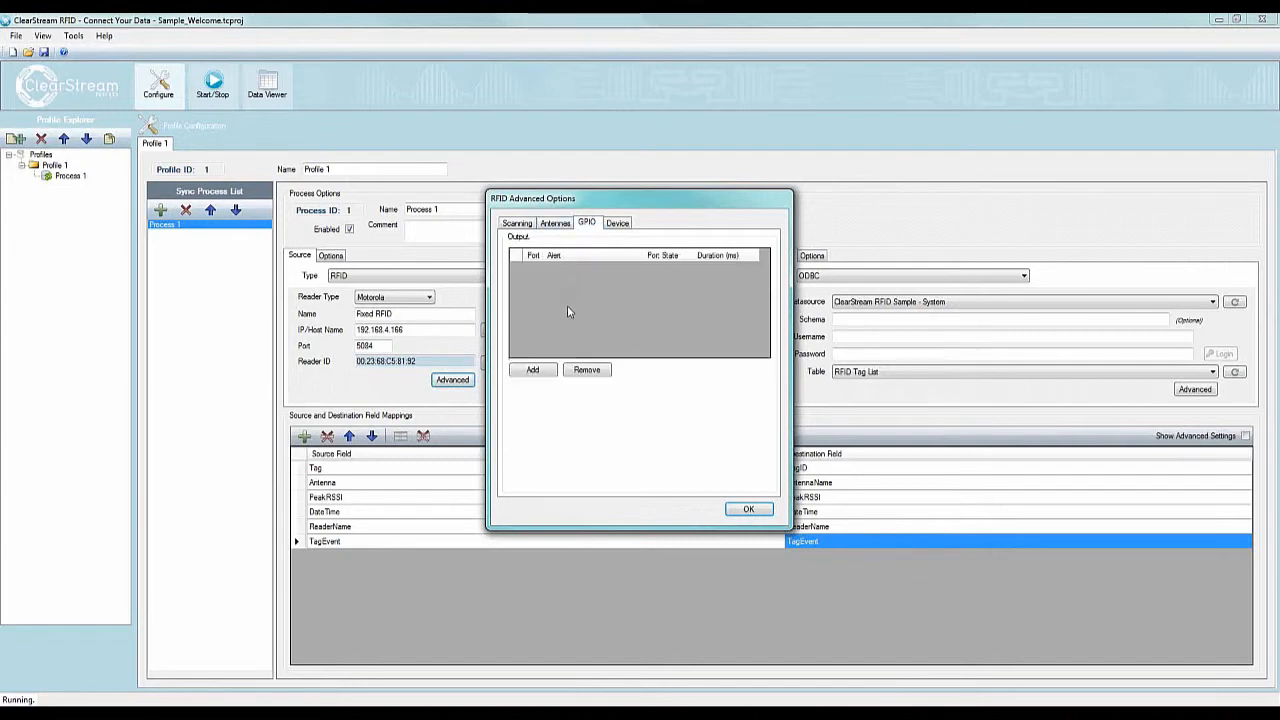
left_click(533, 370)
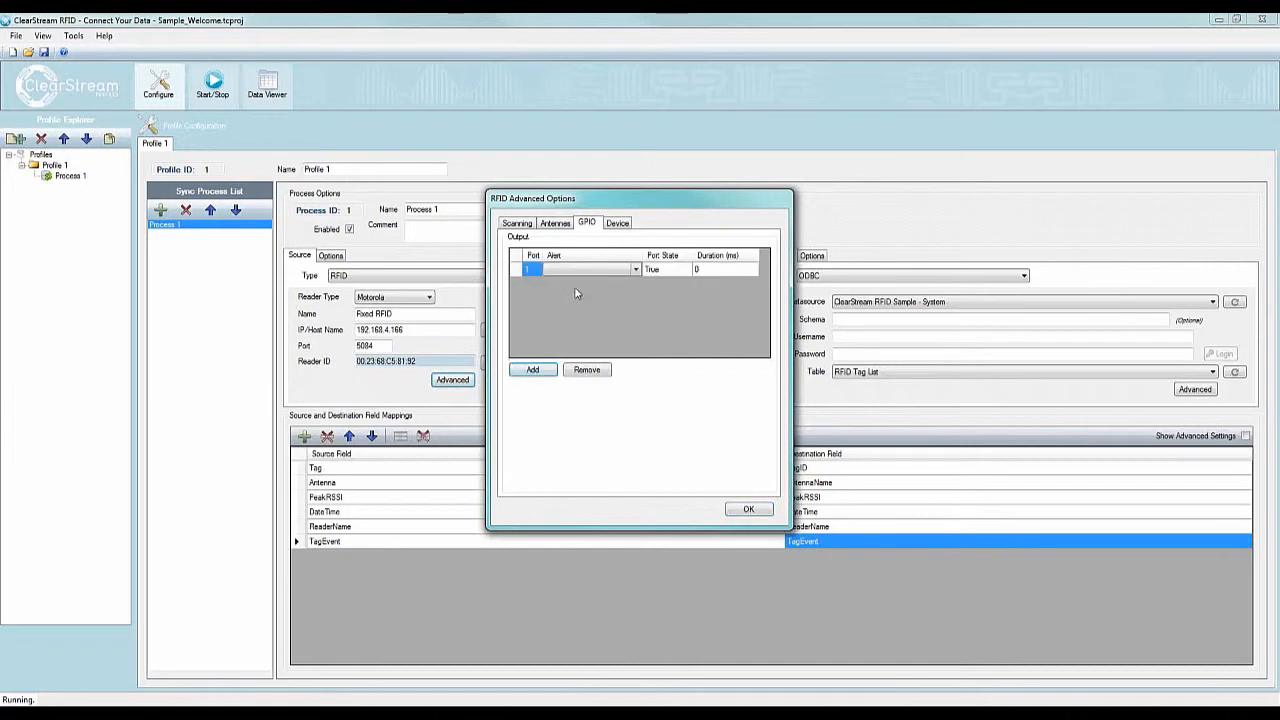
left_click(640, 271)
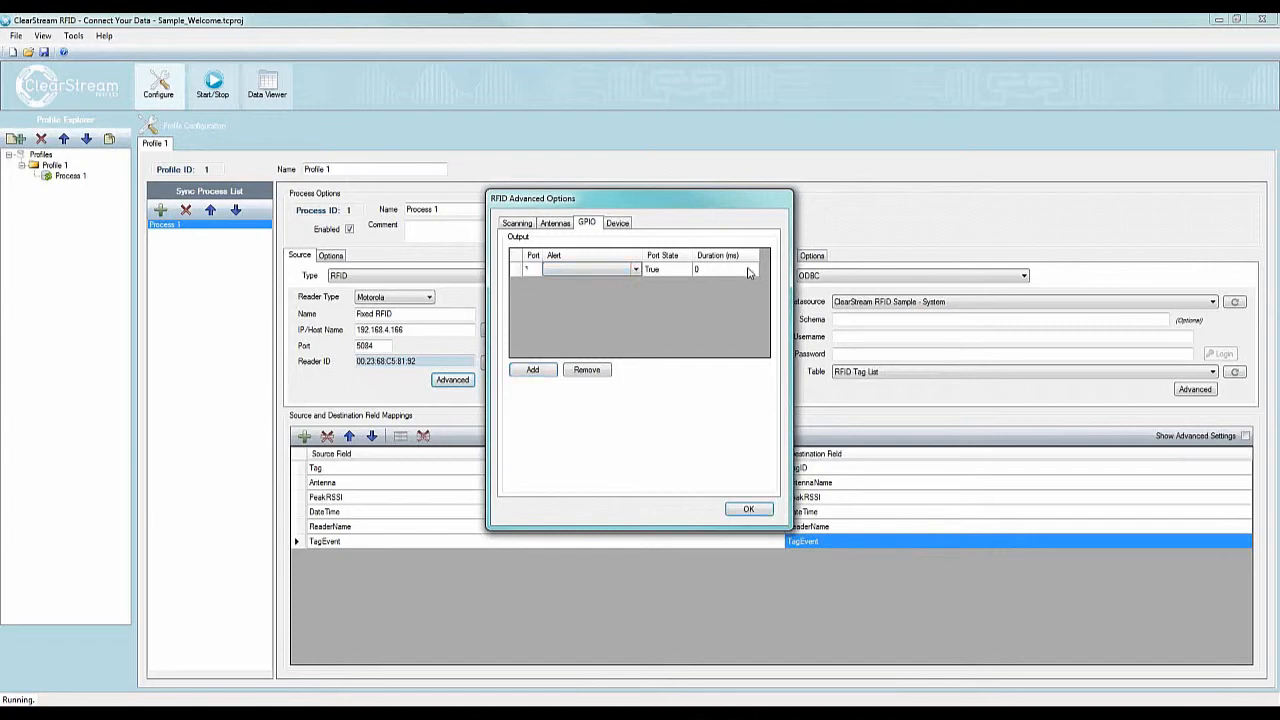
left_click(528, 372)
left_click(517, 269)
left_click(587, 370)
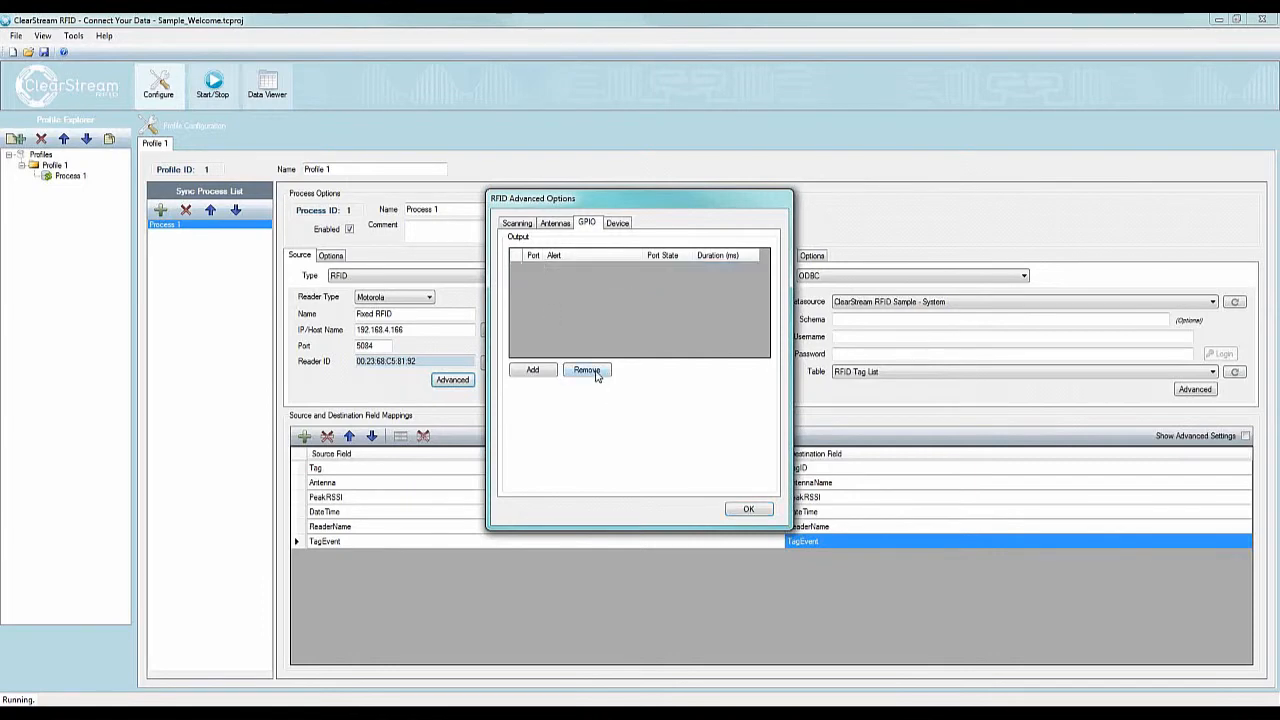
Review the device's tag event reporting and reader management login settings, and accept the RFID advanced options.
left_click(615, 224)
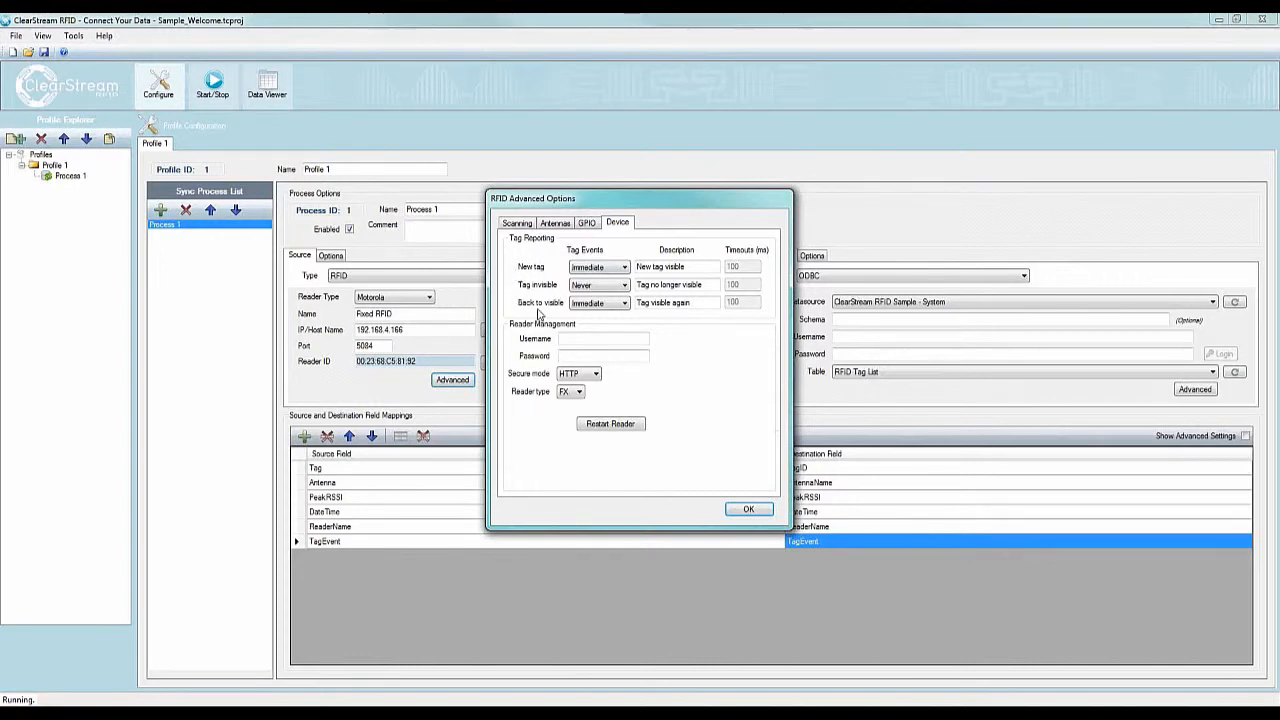
left_click_drag(698, 266, 572, 265)
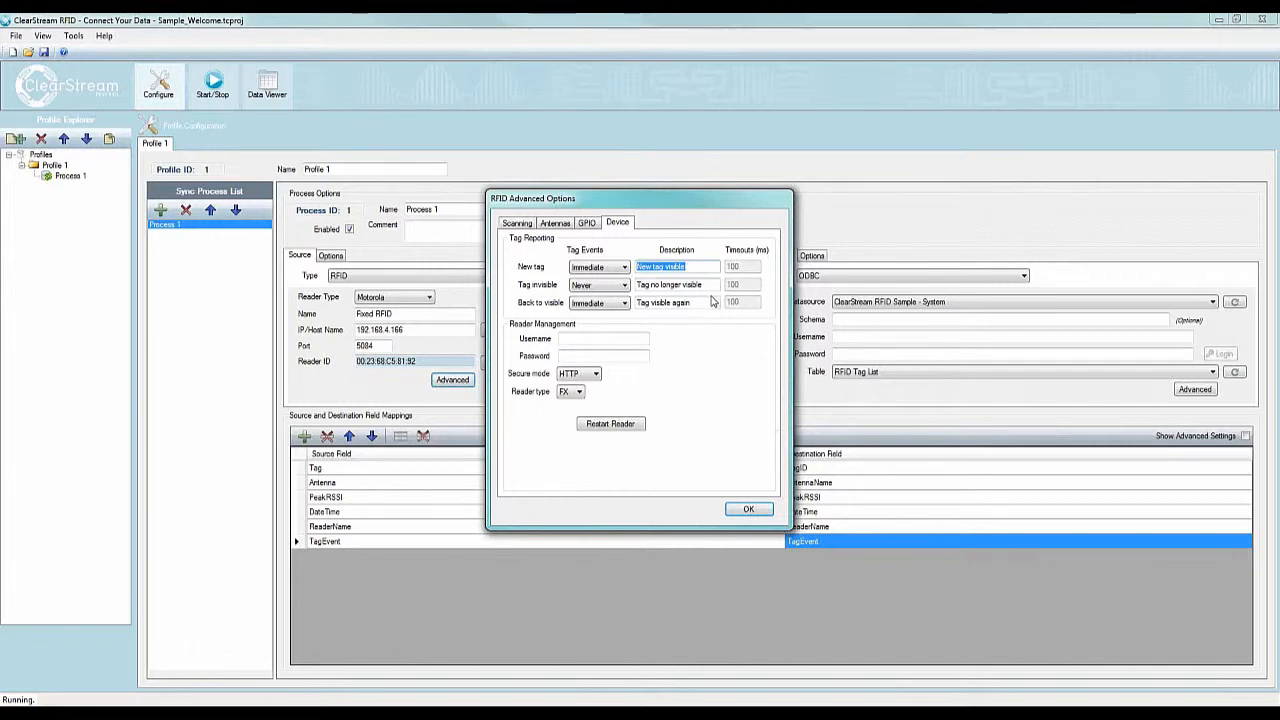
left_click(570, 339)
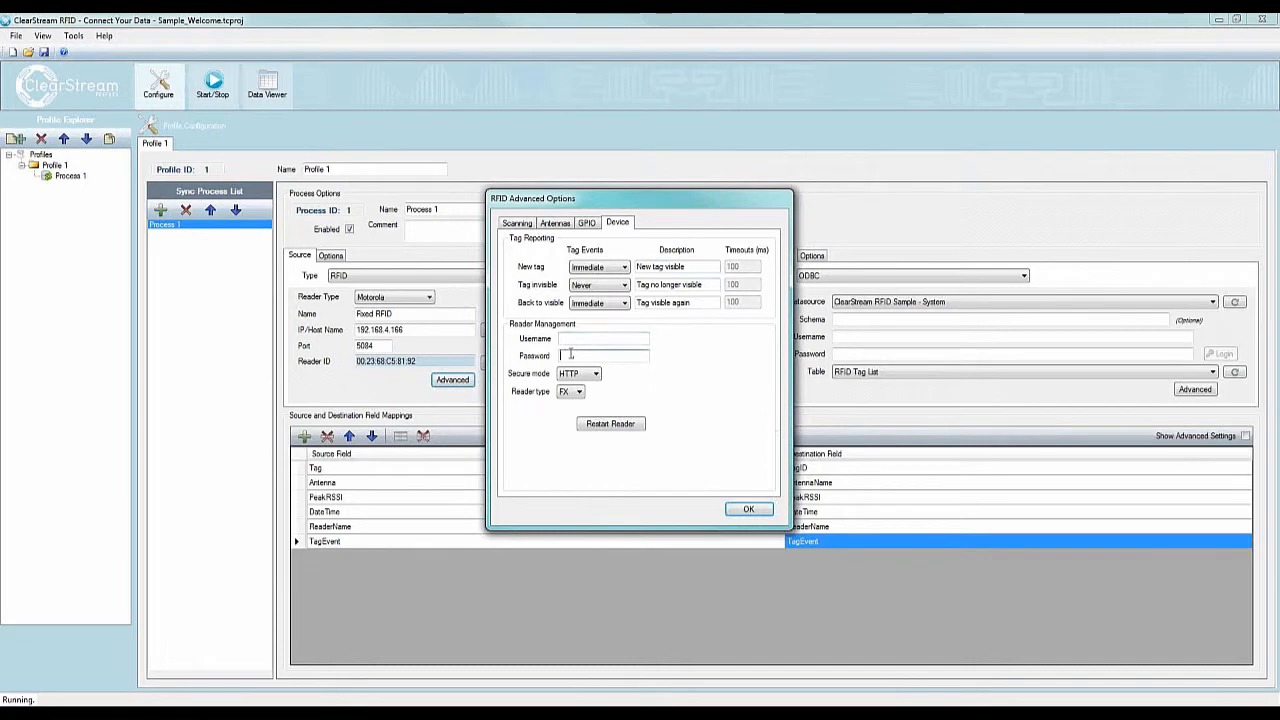
left_click(568, 355)
left_click(516, 224)
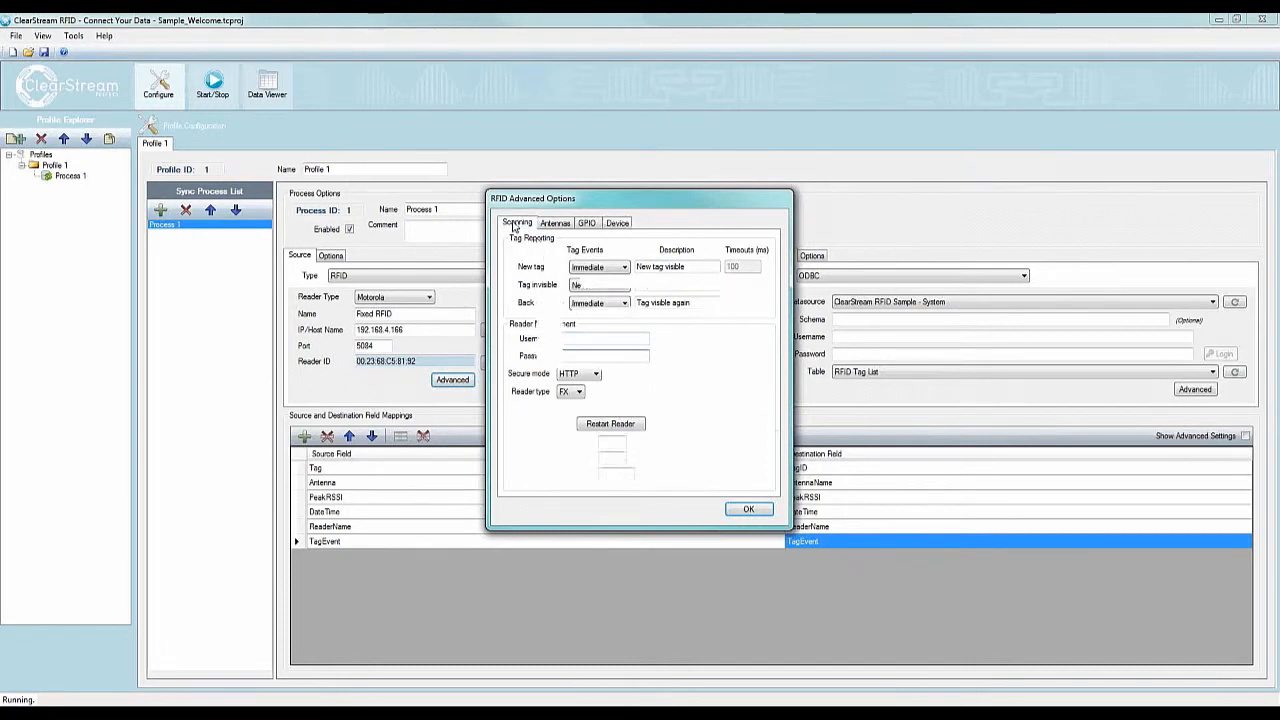
left_click(750, 511)
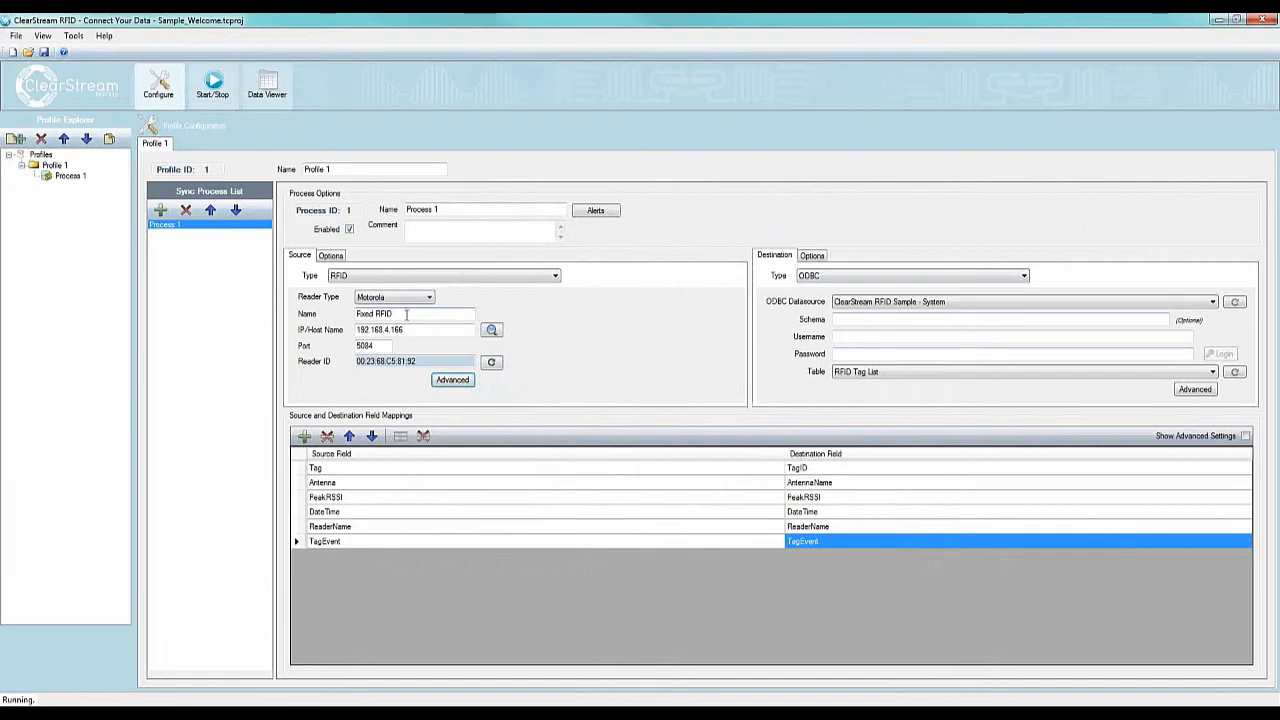
Rename the Motorola RFID reader source as Warehouse A.
left_click_drag(406, 314, 326, 307)
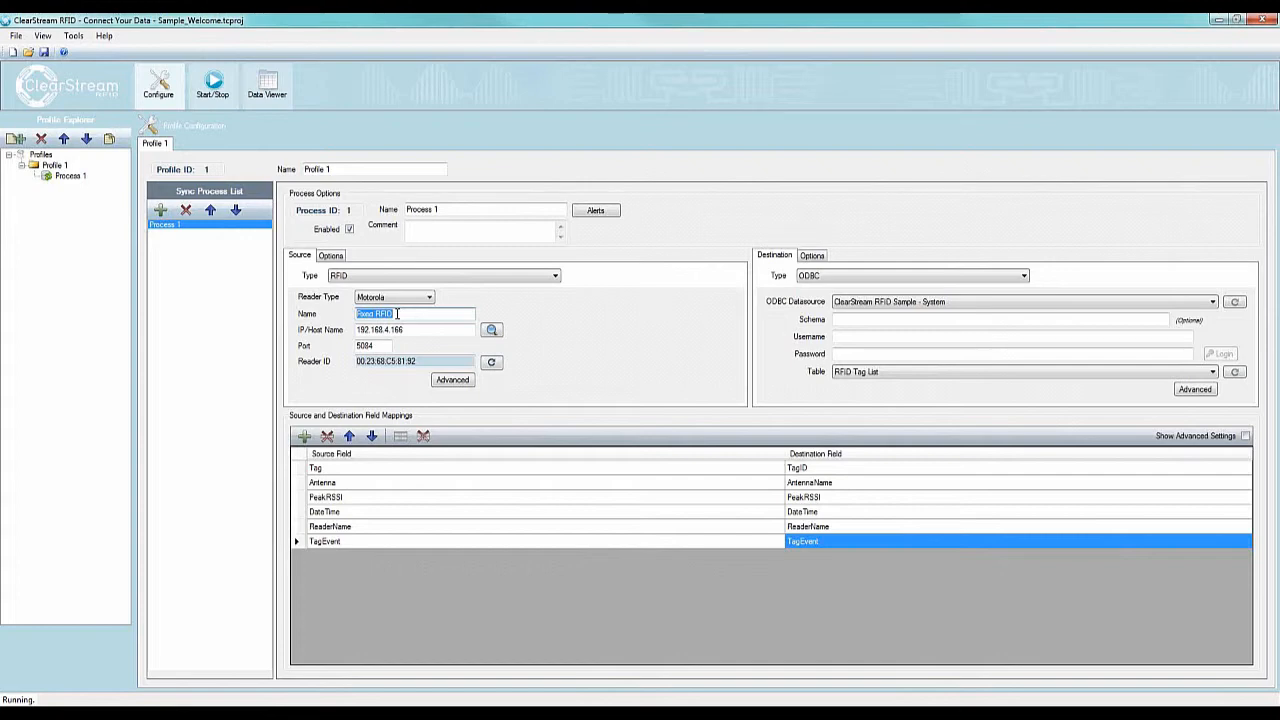
type("Warehouse A")
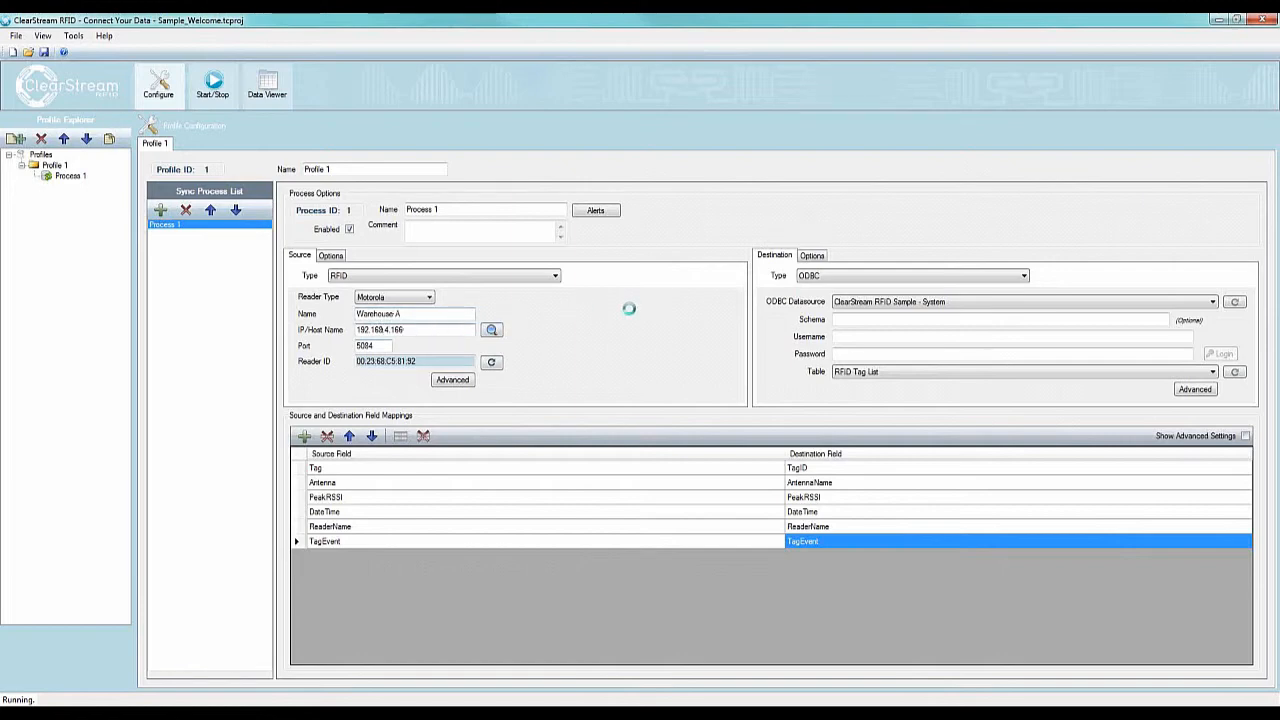
key("Tab")
left_click(399, 315)
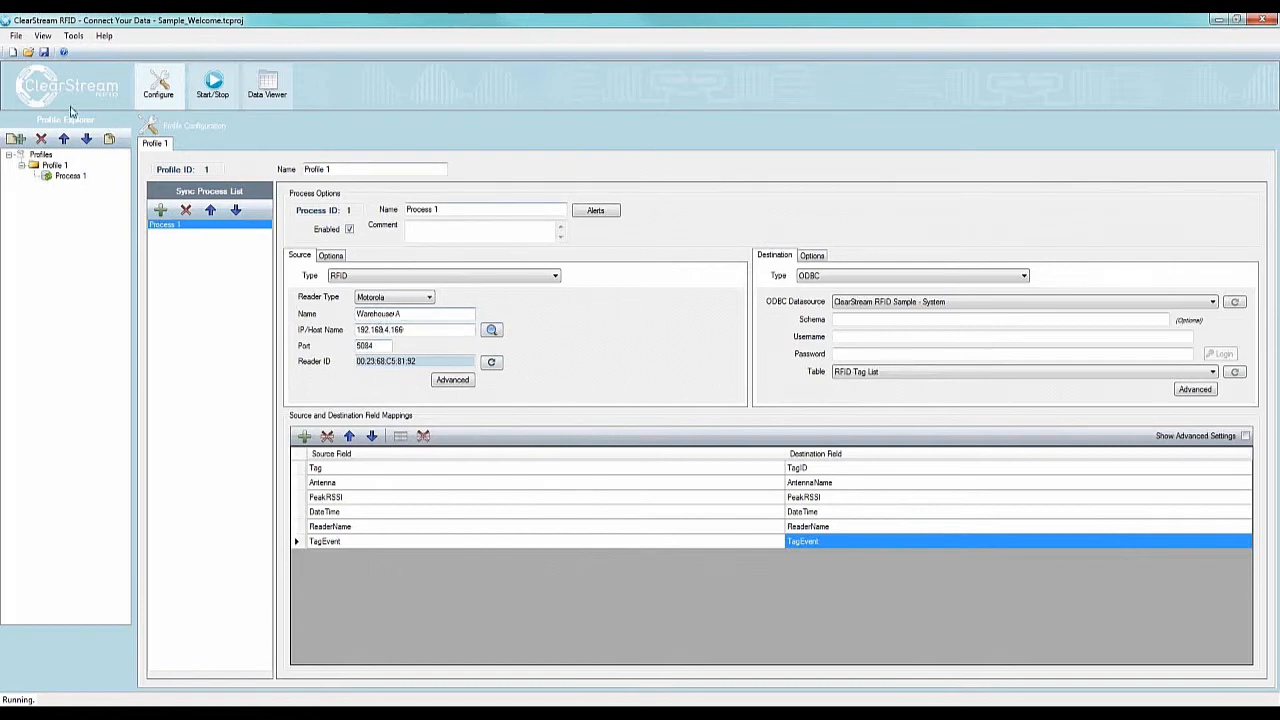
Examine the tag event, antenna name and reader name values in the existing RFID Tag List records.
left_click(267, 85)
left_click(594, 506)
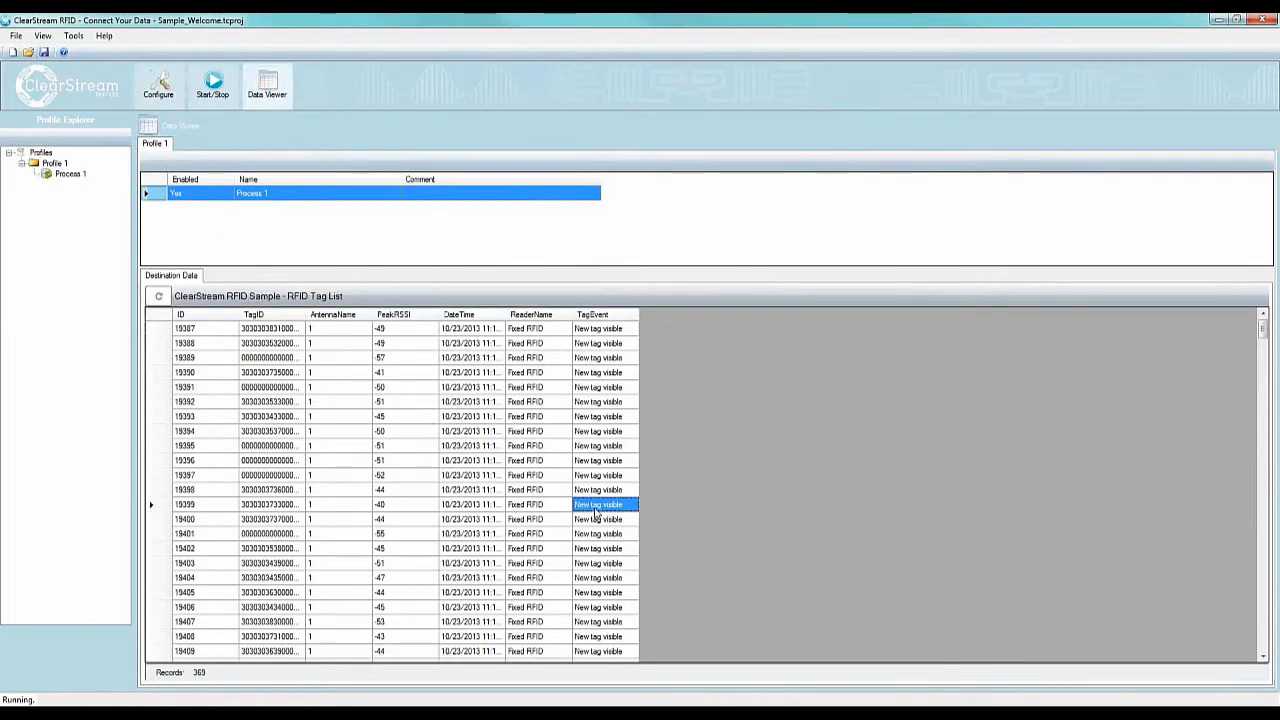
left_click(343, 489)
left_click(340, 360)
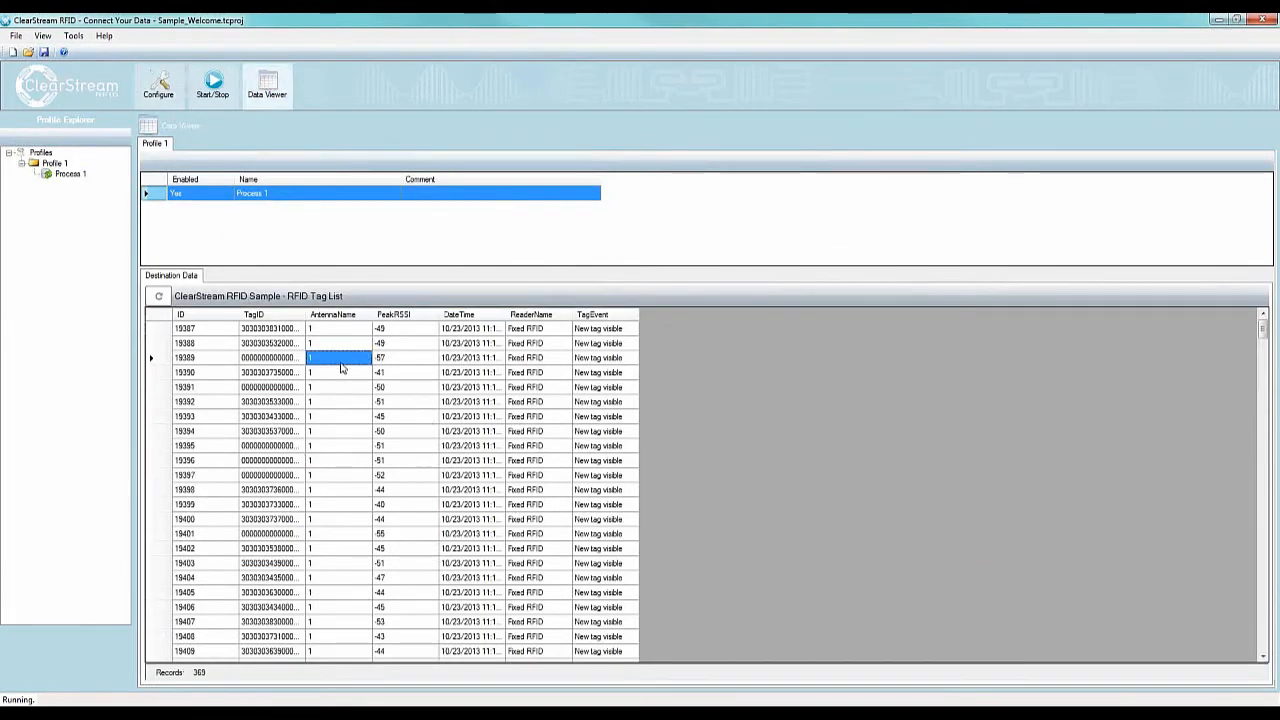
left_click(530, 360)
scroll(538, 505, "down", 20)
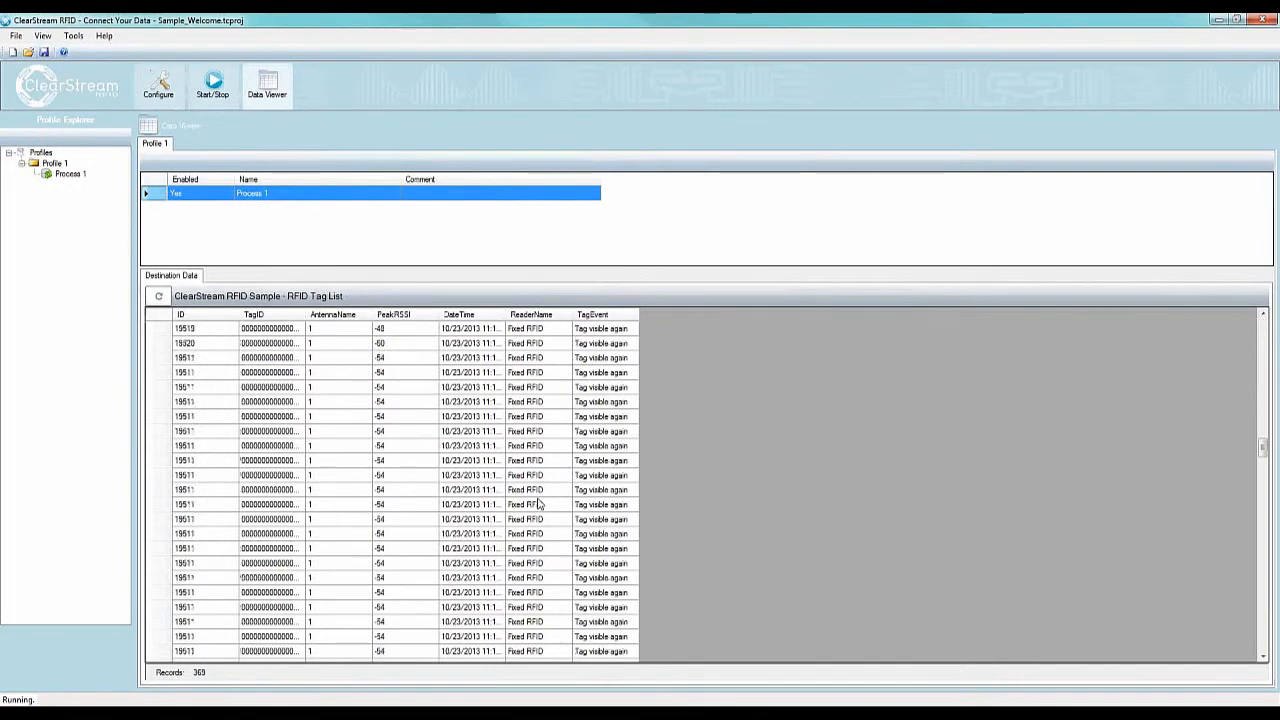
scroll(538, 505, "down", 20)
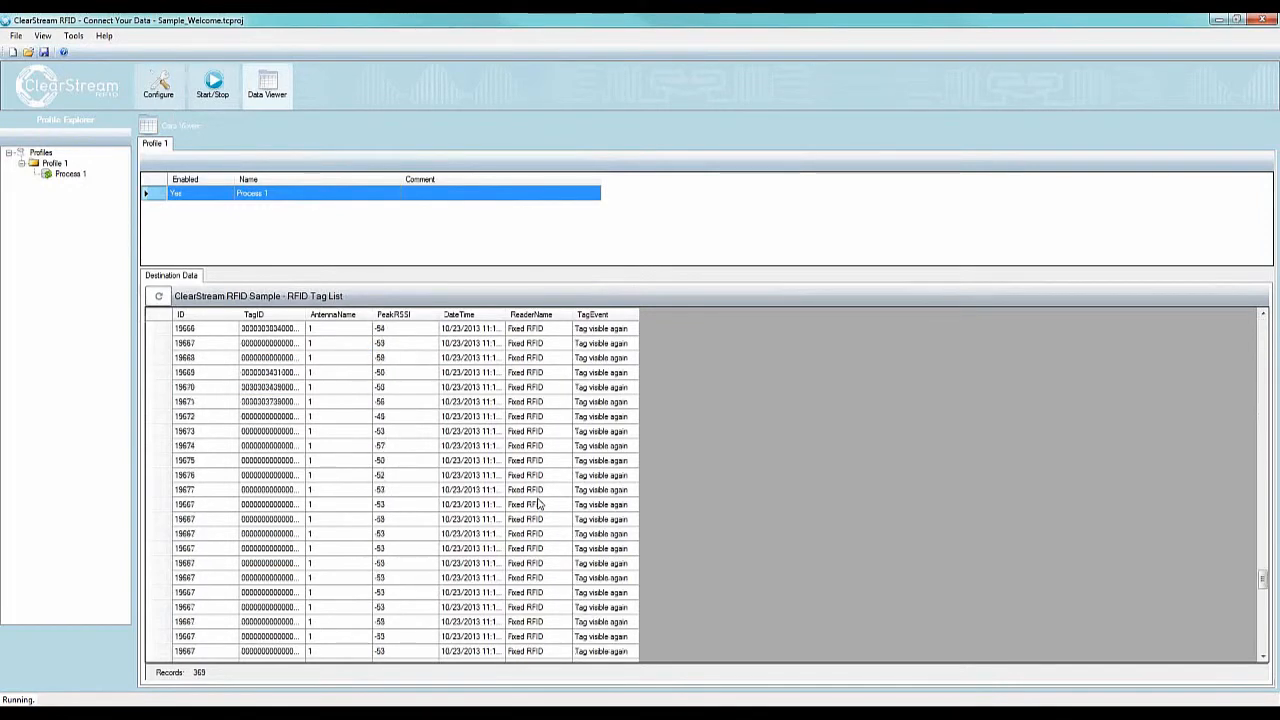
Start Process 1 to collect tag reads with the renamed reader and antennas, and stop it.
left_click(212, 86)
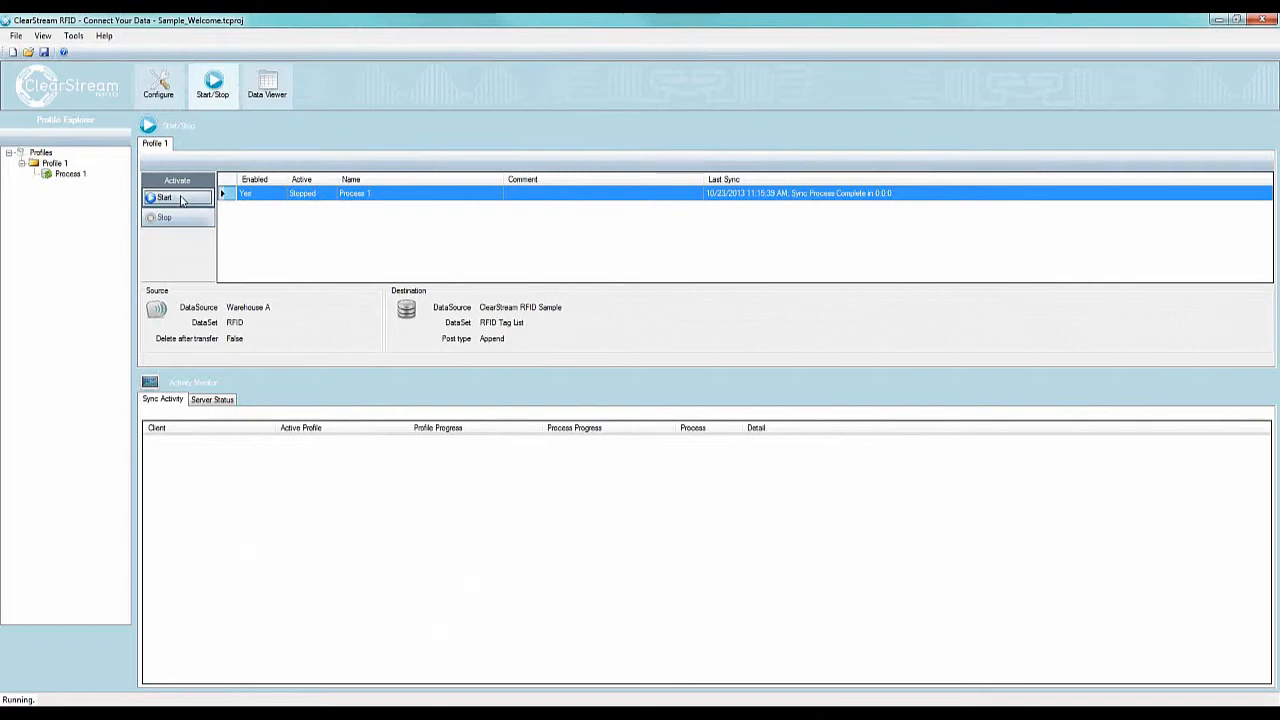
left_click(164, 197)
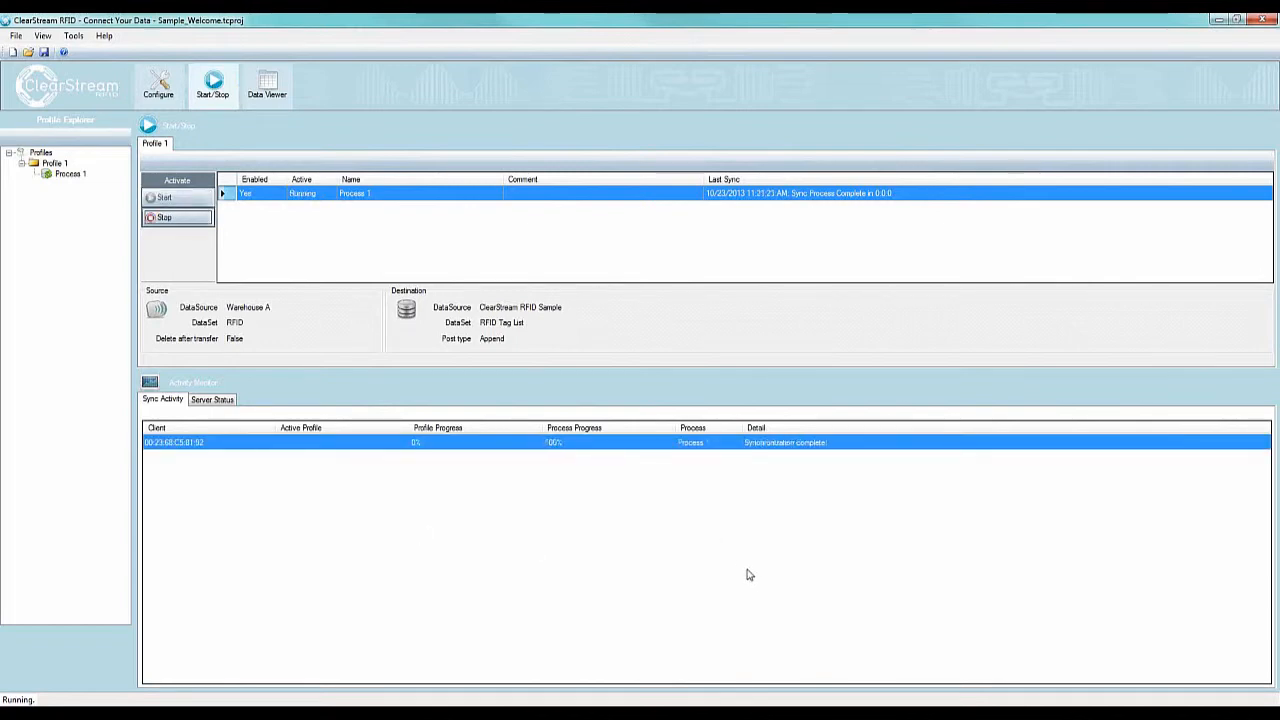
left_click(178, 220)
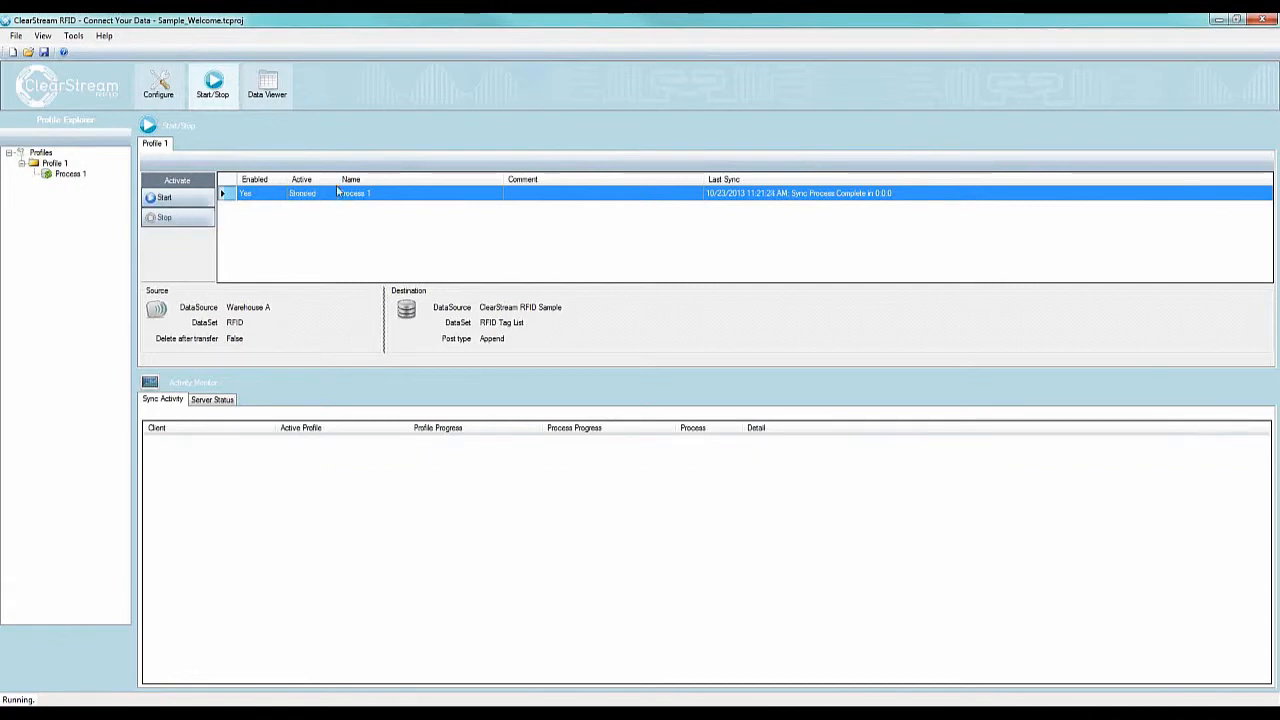
Refresh the RFID Tag List data and examine the antenna and reader names in the newest records.
left_click(268, 86)
left_click(158, 296)
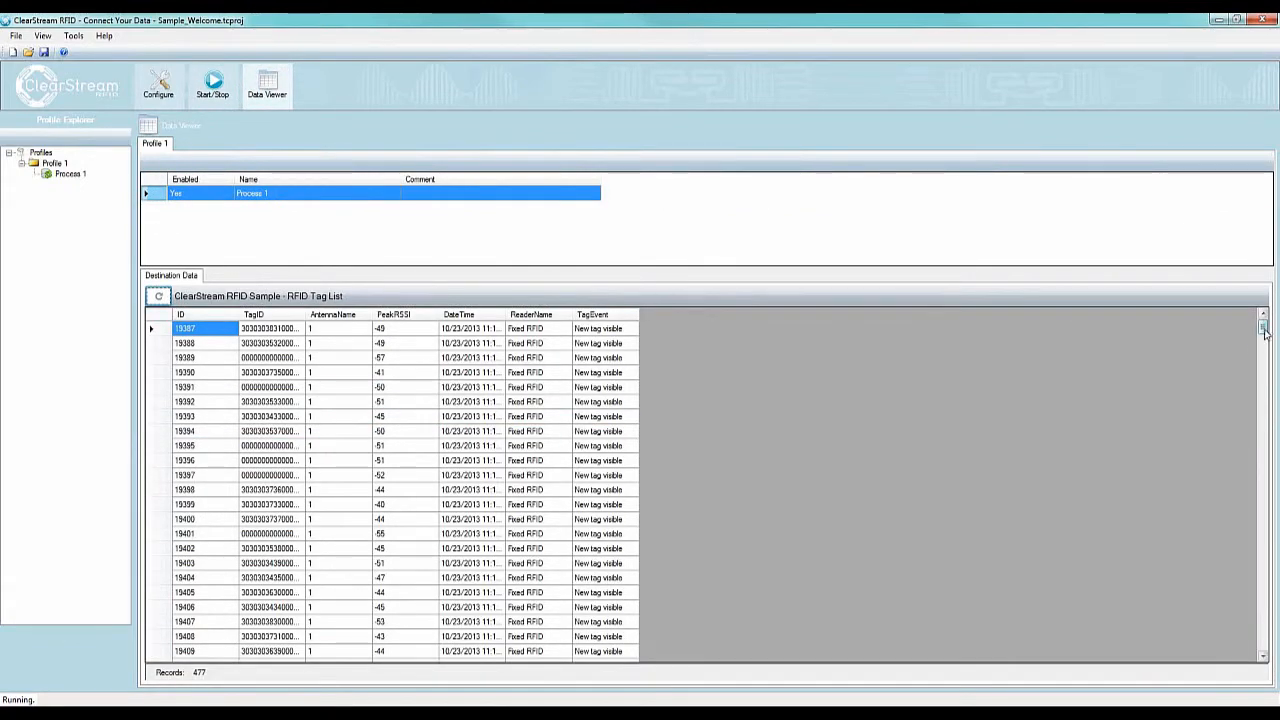
left_click_drag(1263, 328, 1265, 656)
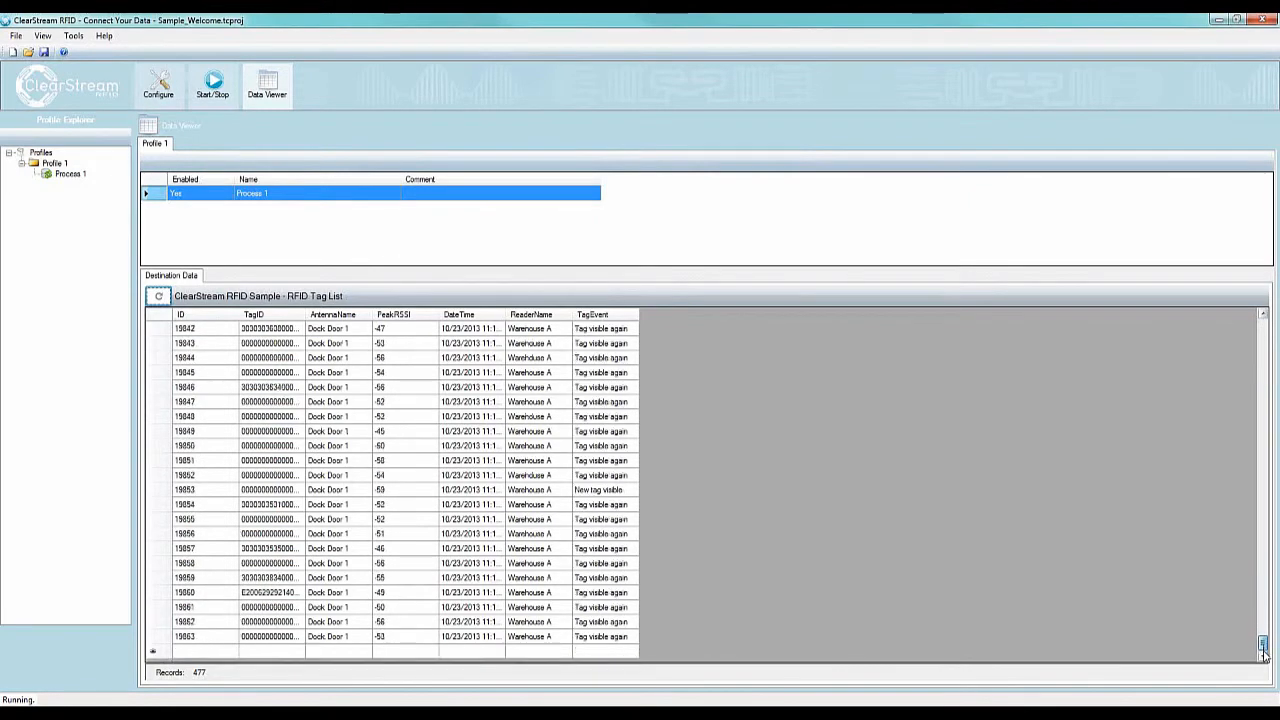
left_click(348, 565)
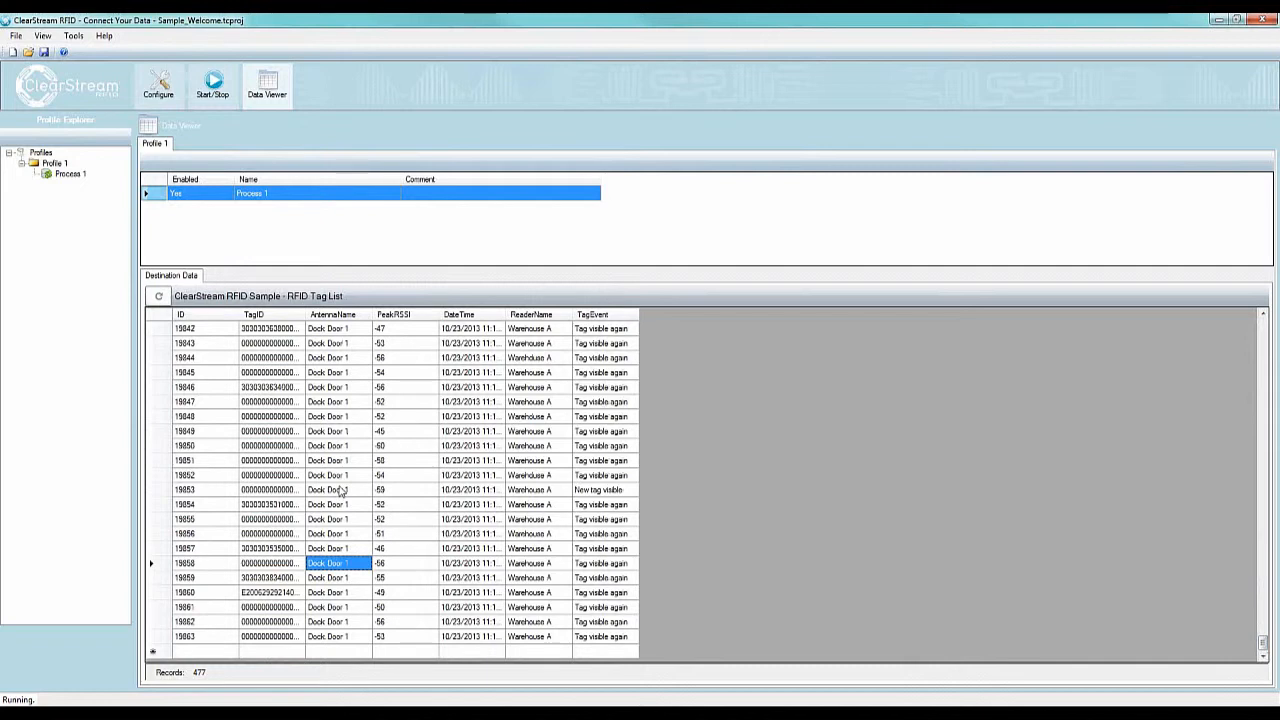
left_click(522, 418)
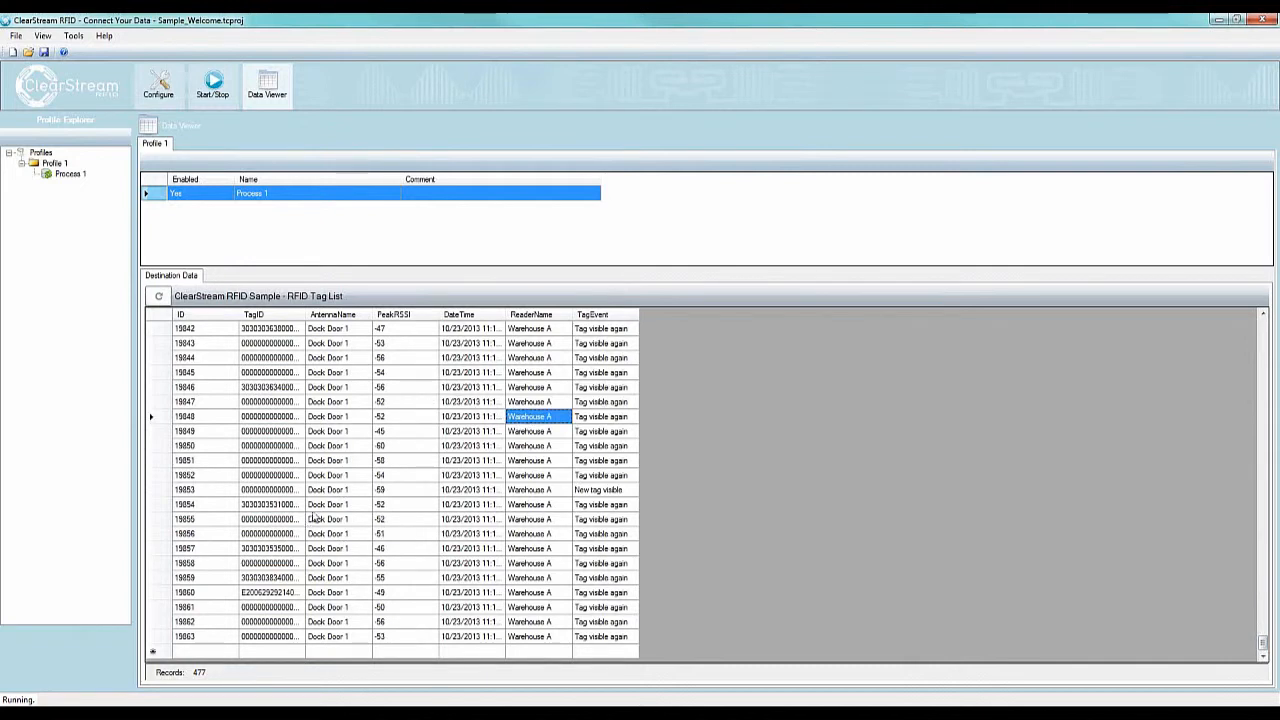
Add a second sync process to Profile 1 and set its source type to RFID.
left_click(159, 97)
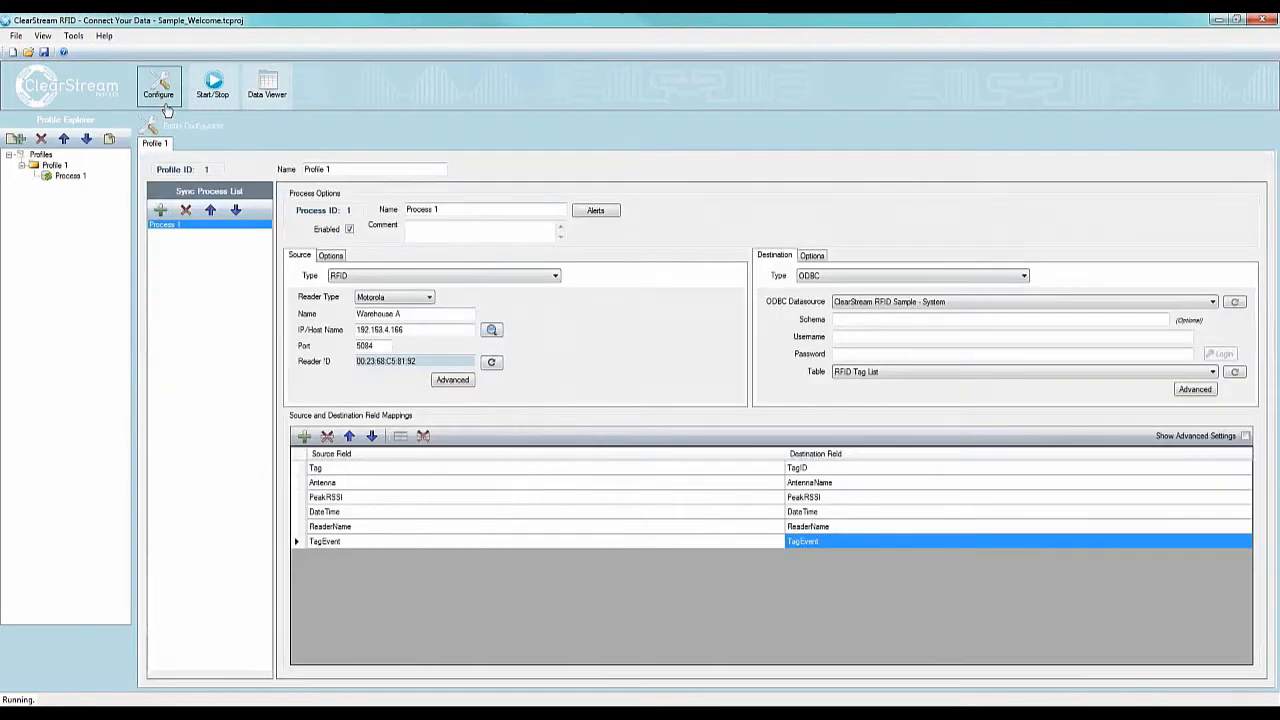
left_click(161, 211)
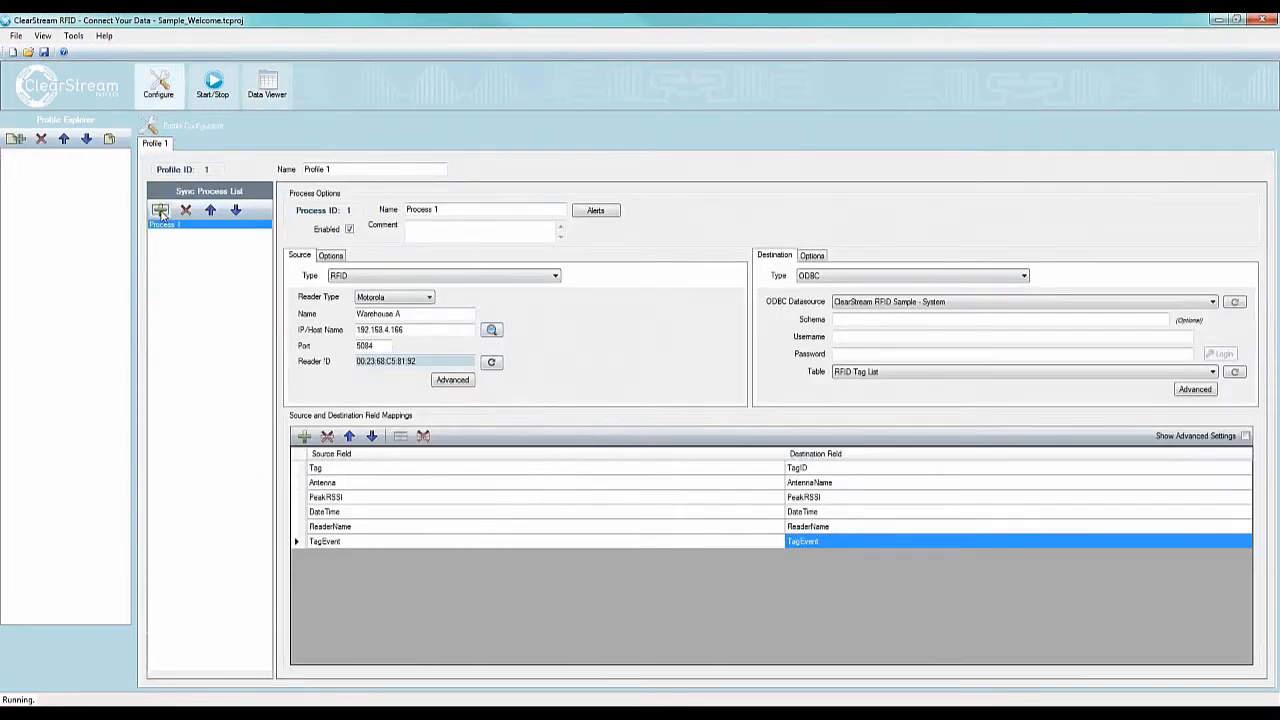
left_click(168, 233)
left_click(424, 278)
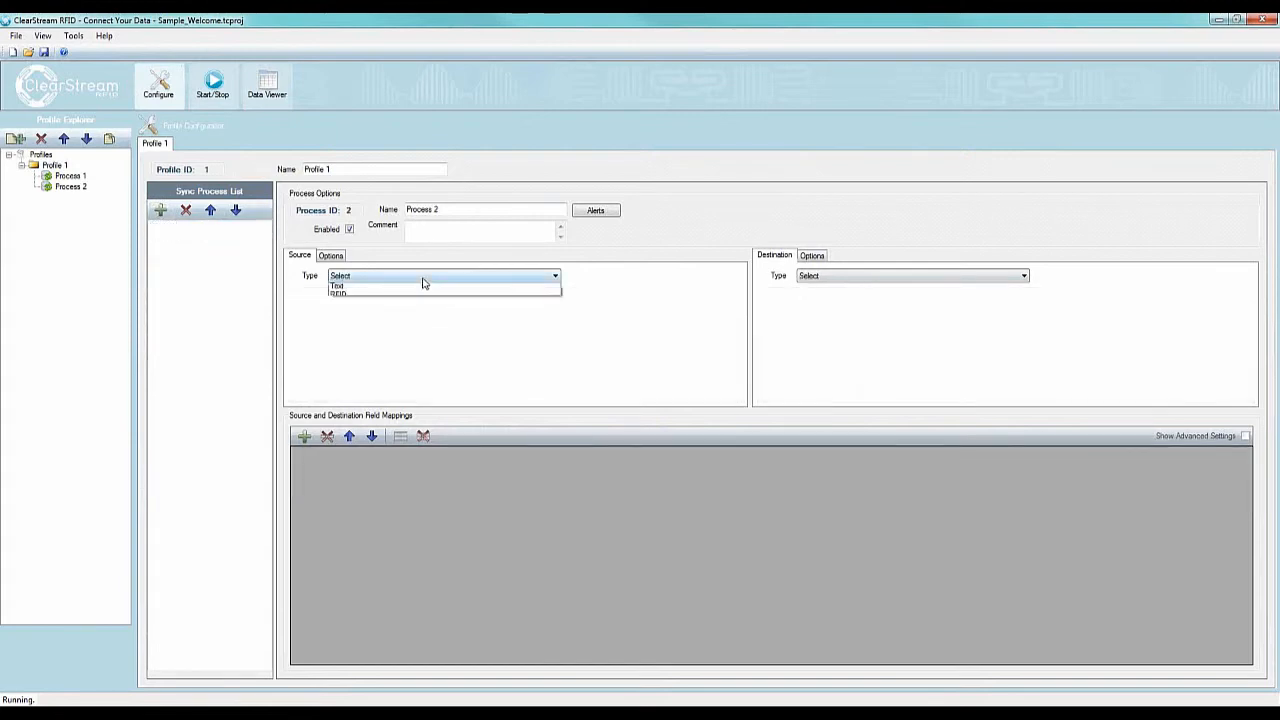
left_click(352, 321)
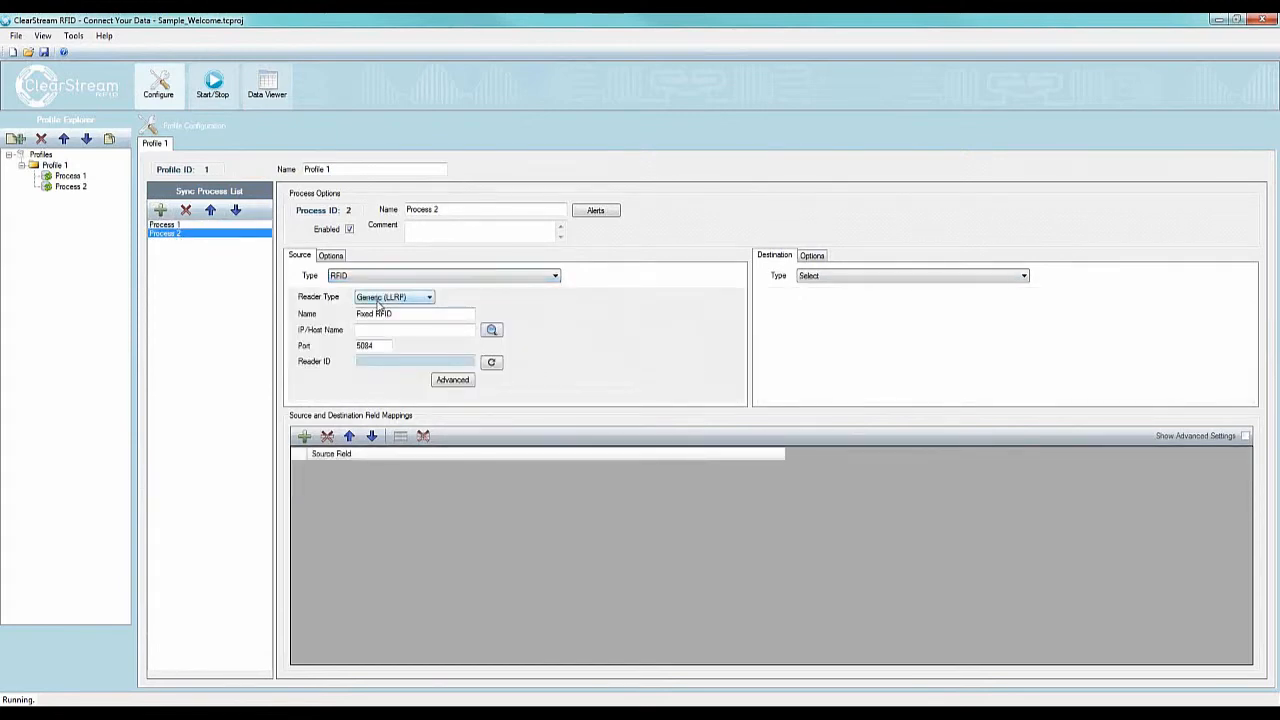
Set Process 2's source reader type to Motorola and its IP/host name to 192.168.4.125.
left_click(376, 298)
left_click(378, 333)
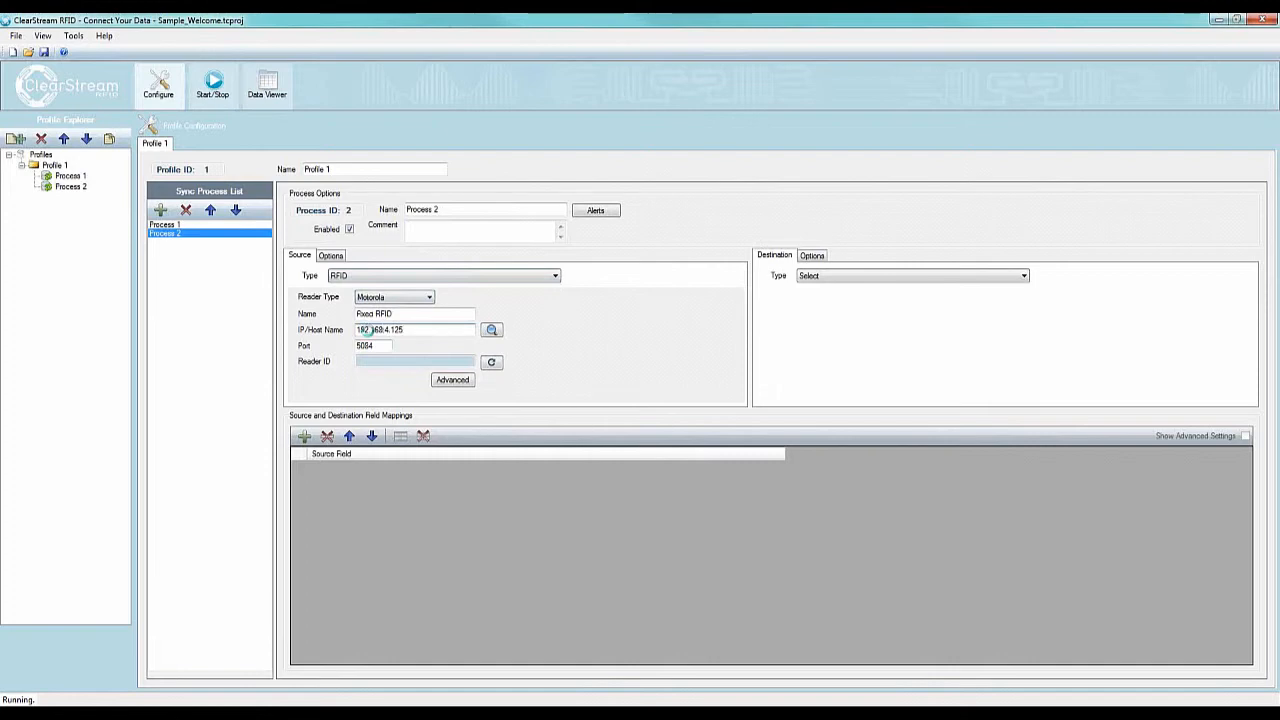
key("Tab")
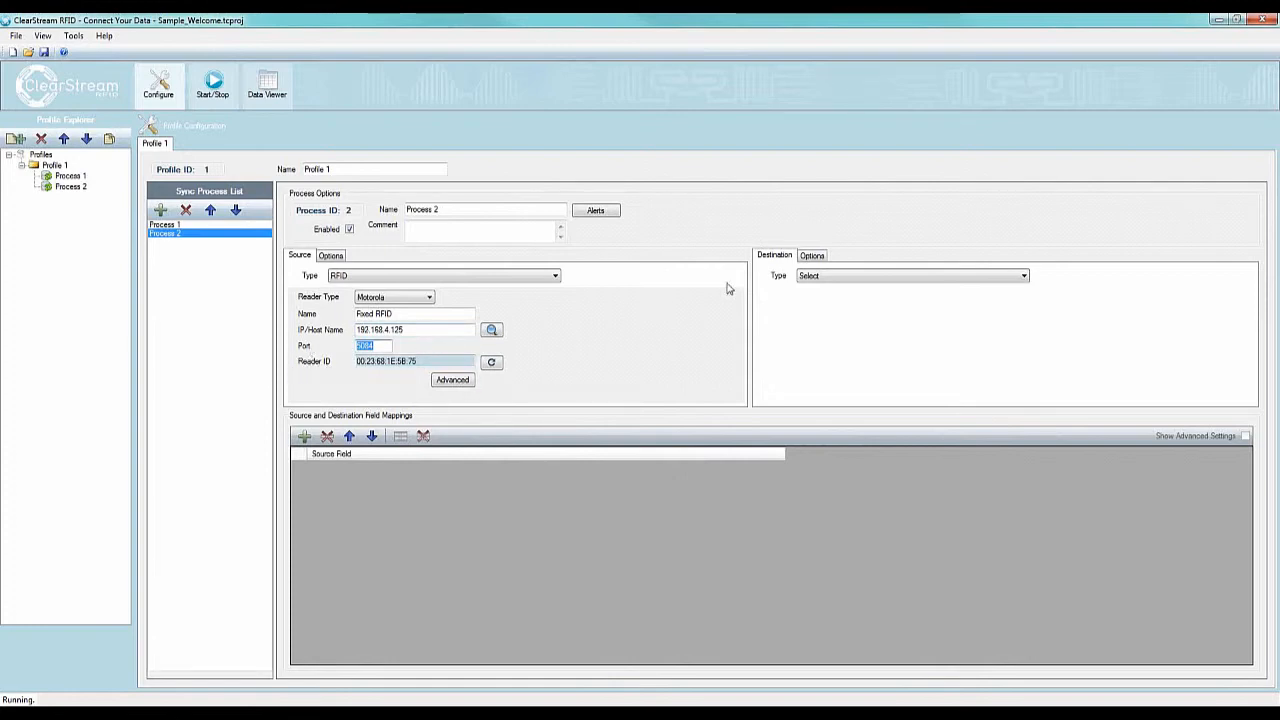
Set Process 2's destination type to ODBC with the ClearStream RFID Sample - System datasource and the RFID Tag List table.
left_click(810, 276)
left_click(818, 296)
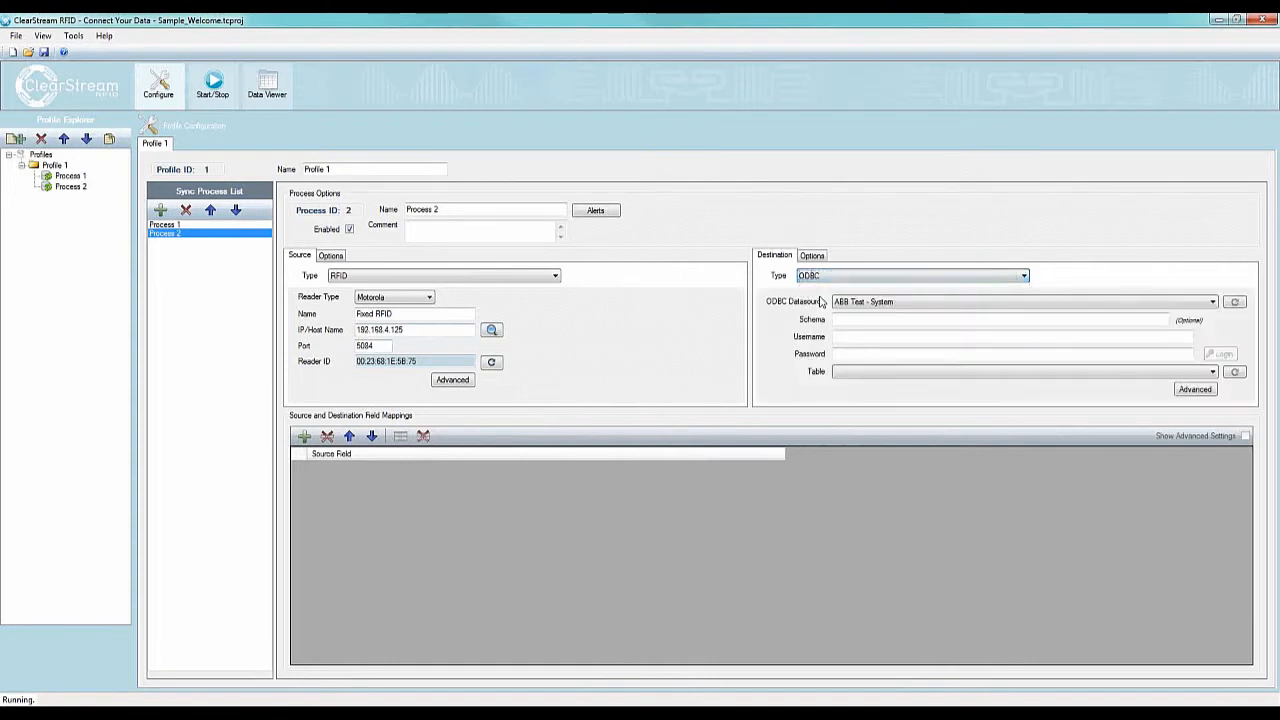
left_click(873, 302)
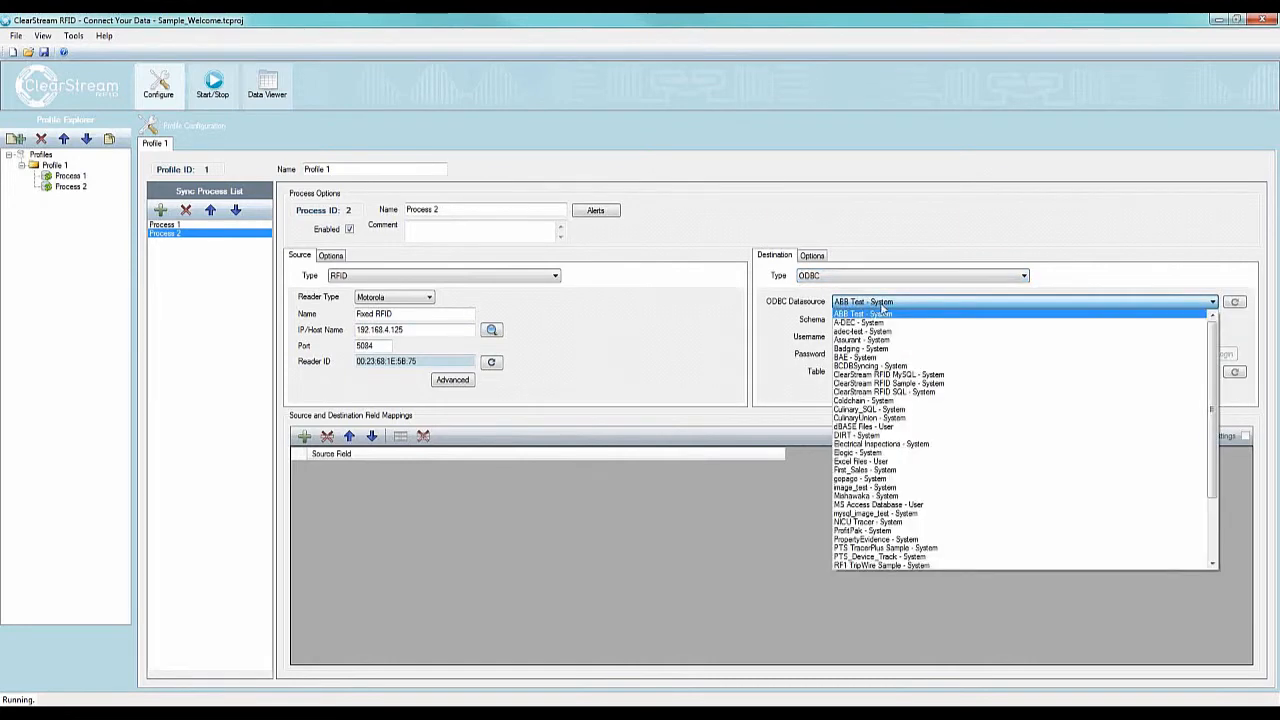
left_click(912, 385)
left_click(845, 372)
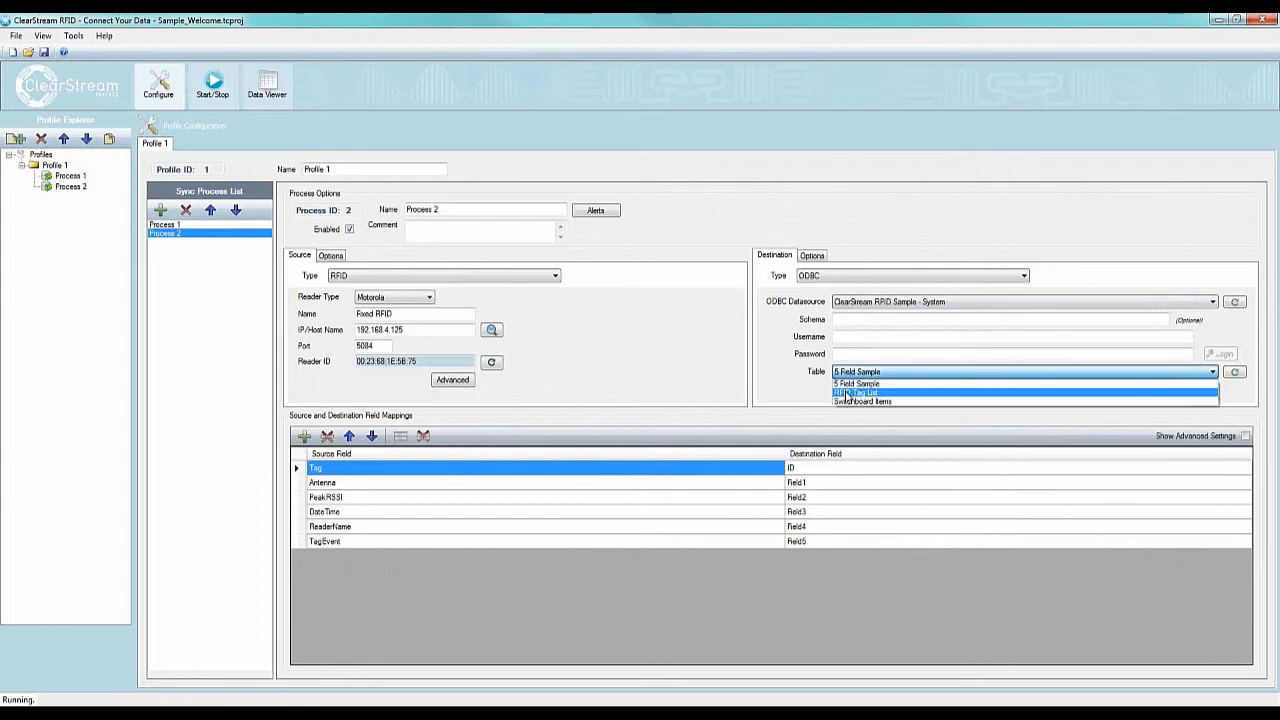
left_click(847, 393)
Map Process 2's source fields to the destination fields TagID, AntennaName, PeakRSSI, DateTime, ReaderName and TagEvent.
left_click(792, 470)
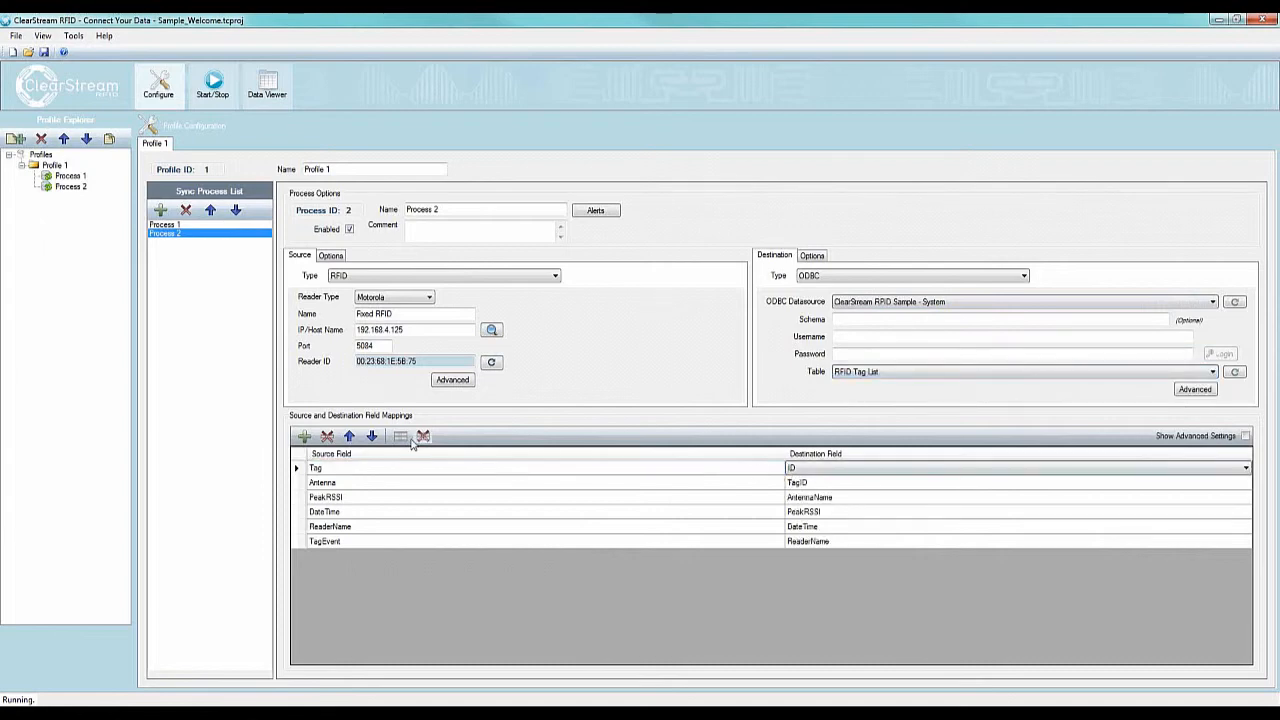
left_click(330, 437)
left_click(304, 437)
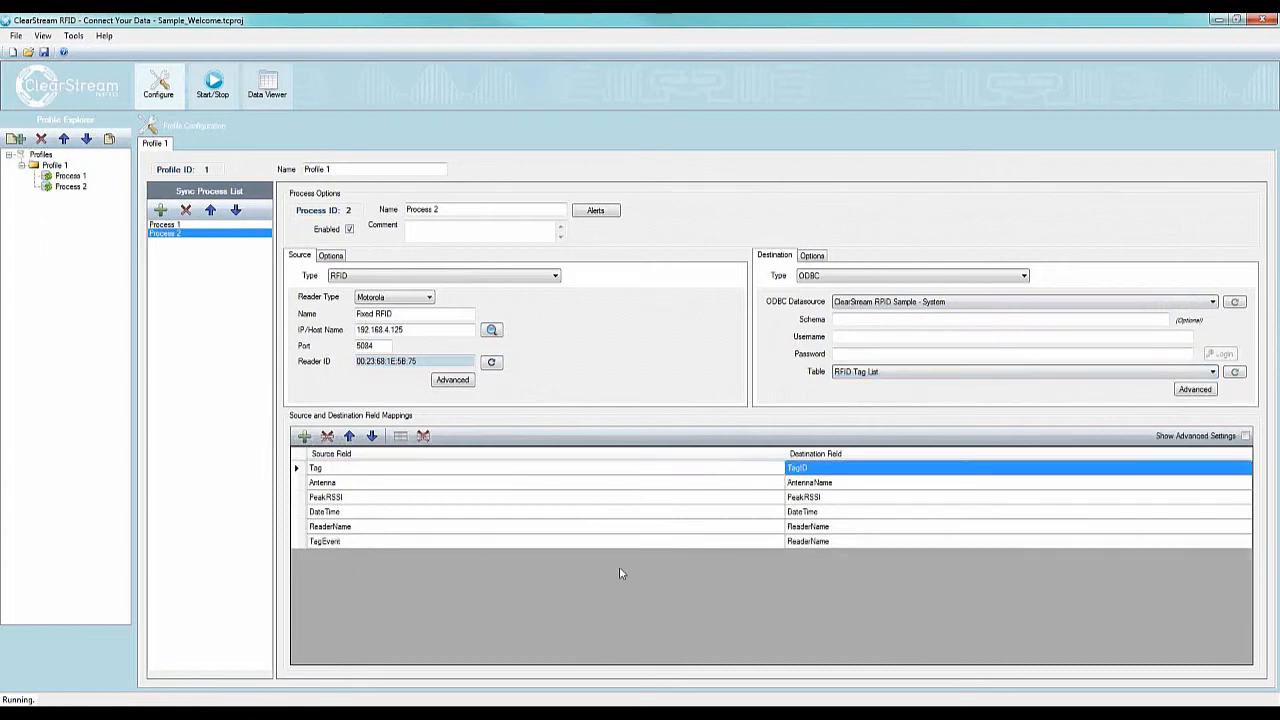
left_click(821, 542)
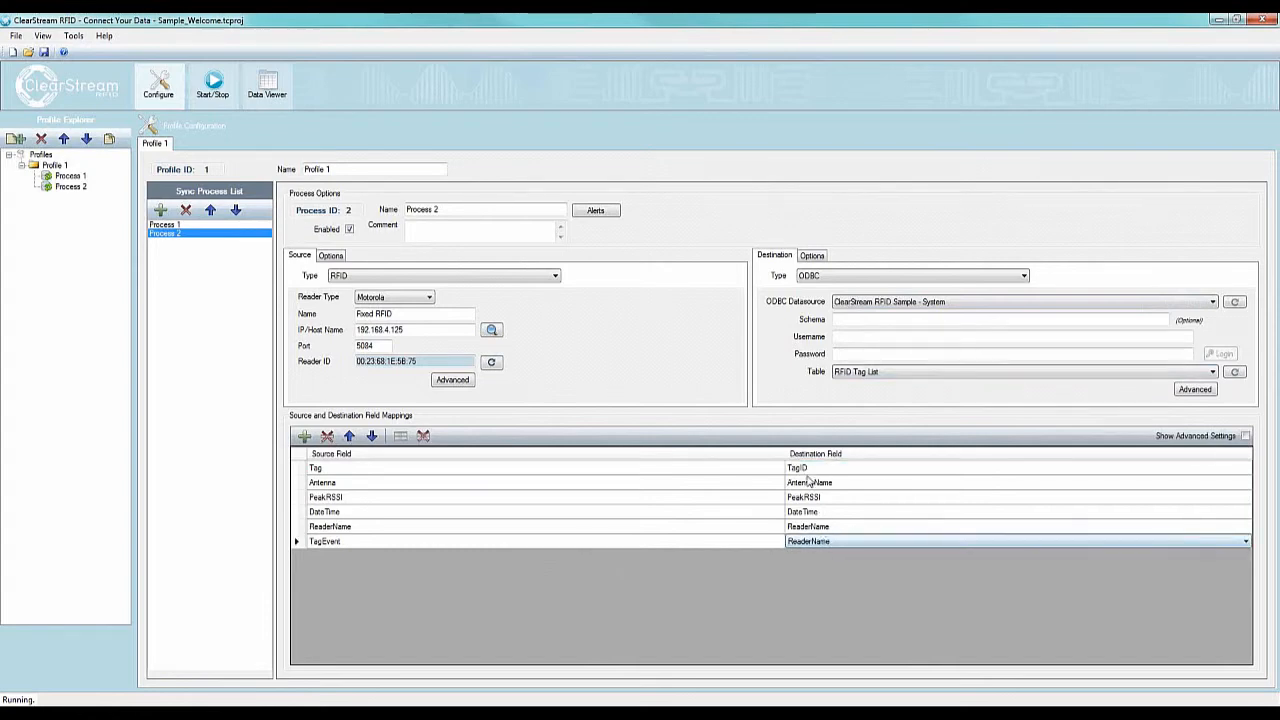
left_click(808, 541)
left_click(801, 606)
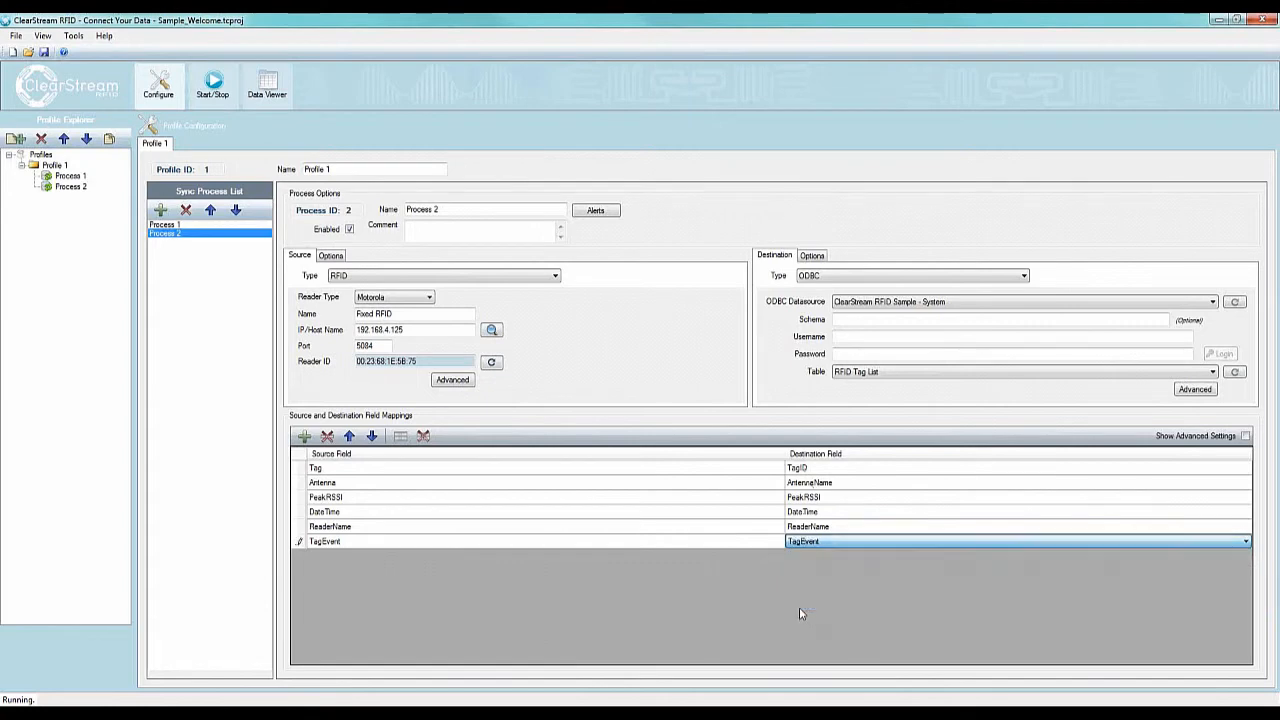
Set Process 2's destination post type to UpdateExistingAppendIfNotFound with TagID as the update field.
left_click(812, 258)
left_click(832, 285)
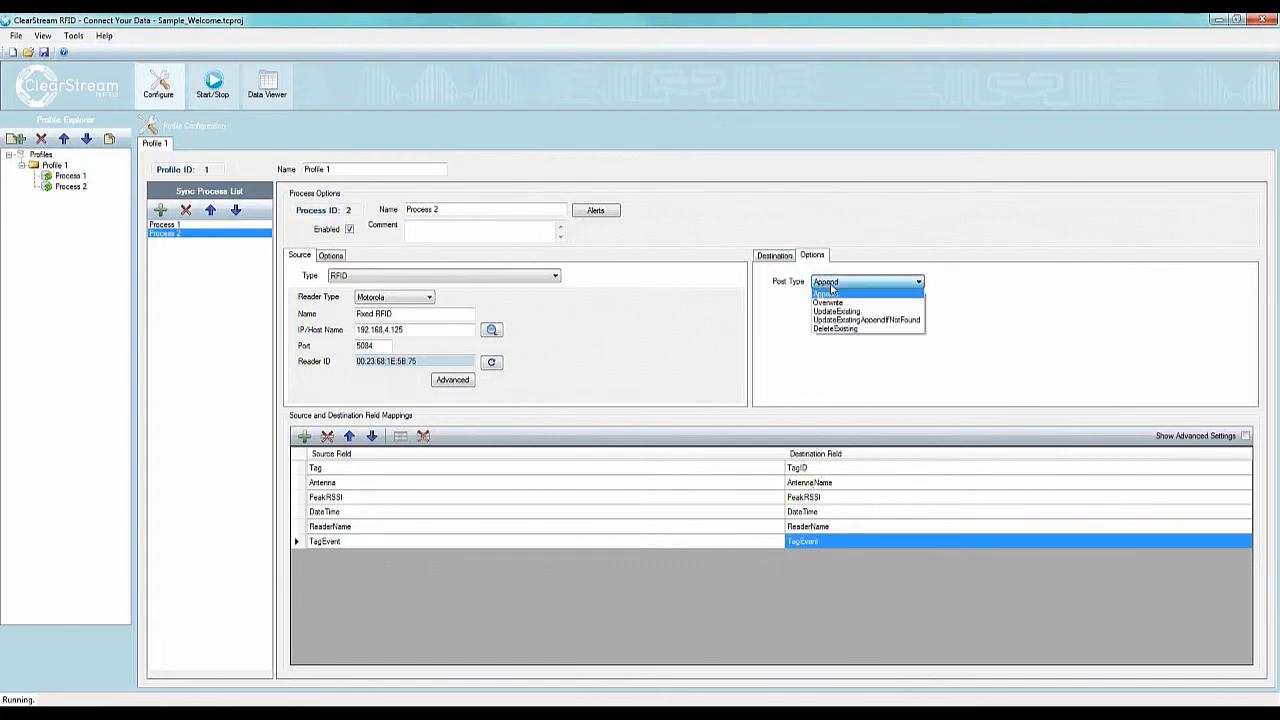
left_click(850, 322)
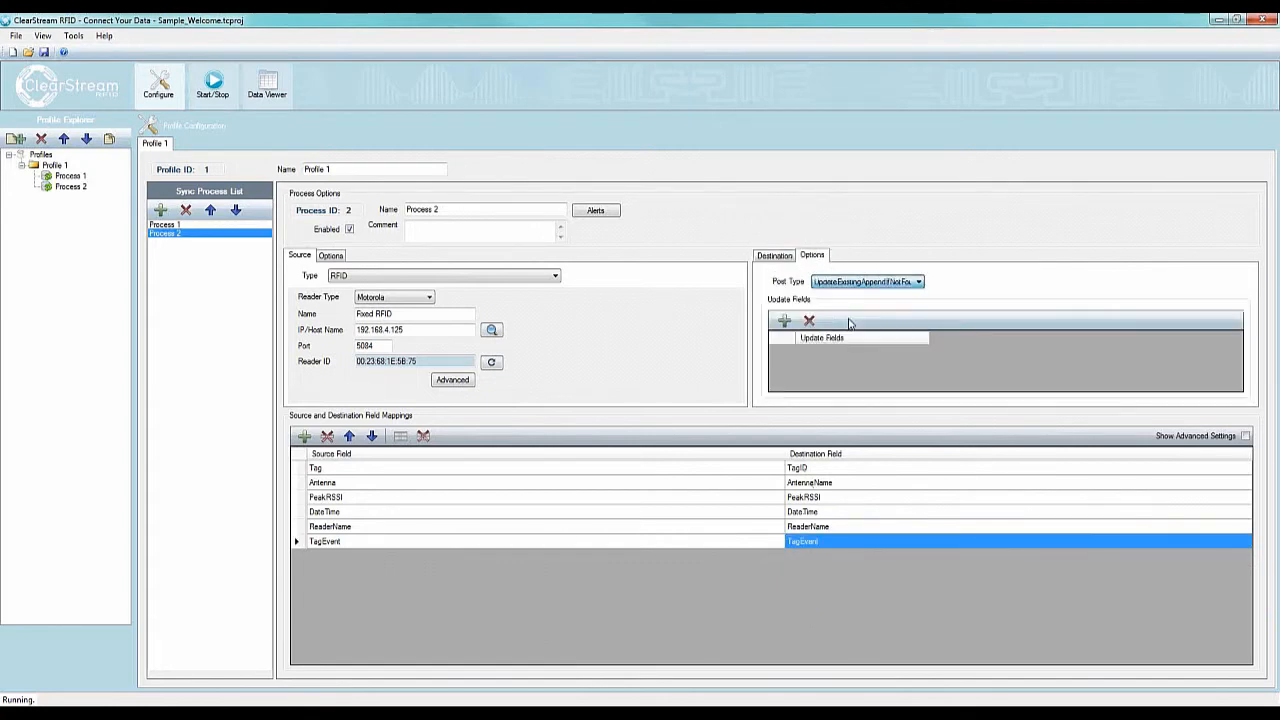
left_click(784, 321)
left_click(835, 352)
left_click(835, 354)
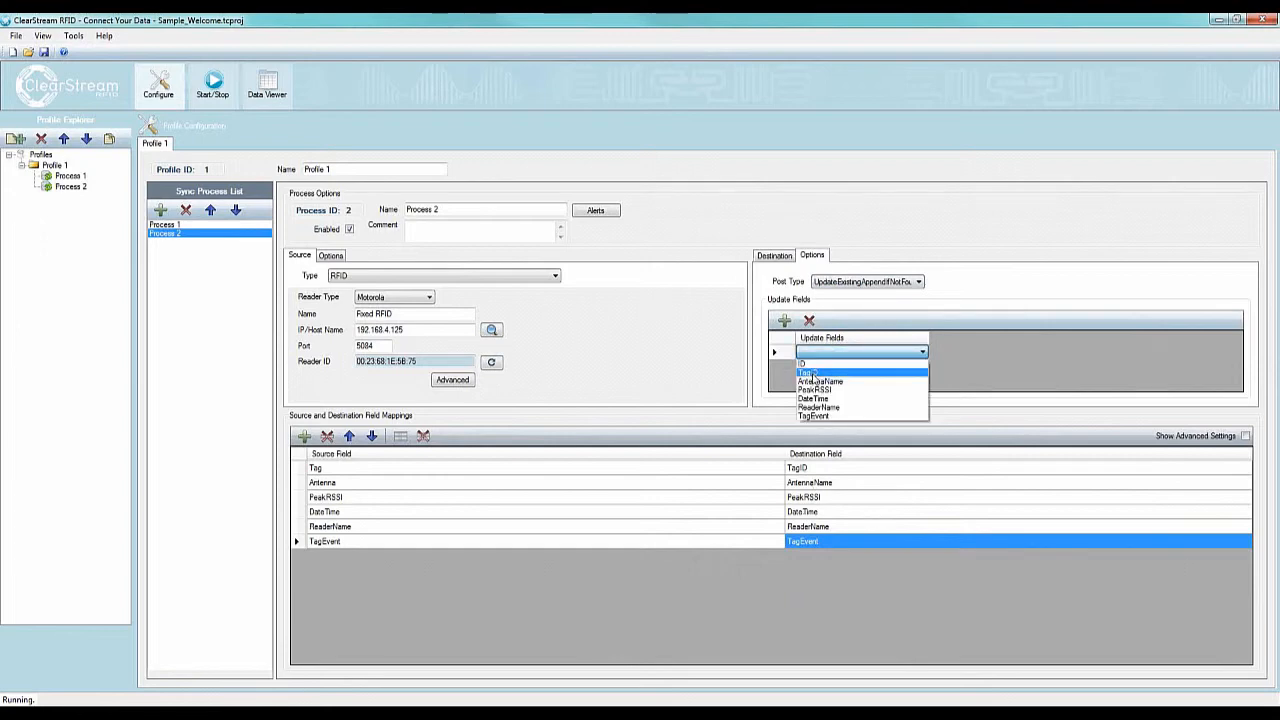
left_click(812, 374)
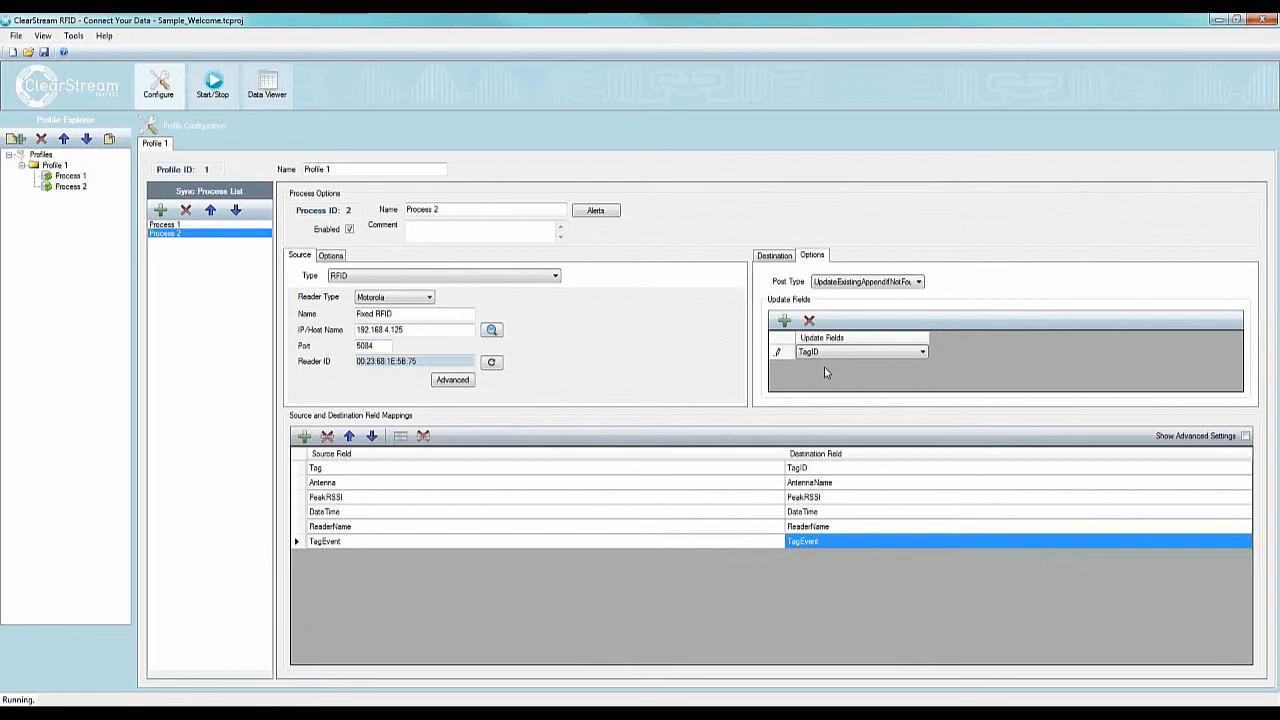
left_click(786, 258)
Add an antenna to Process 2's reader in the advanced RFID options and name it Dock Door 2.
left_click(435, 384)
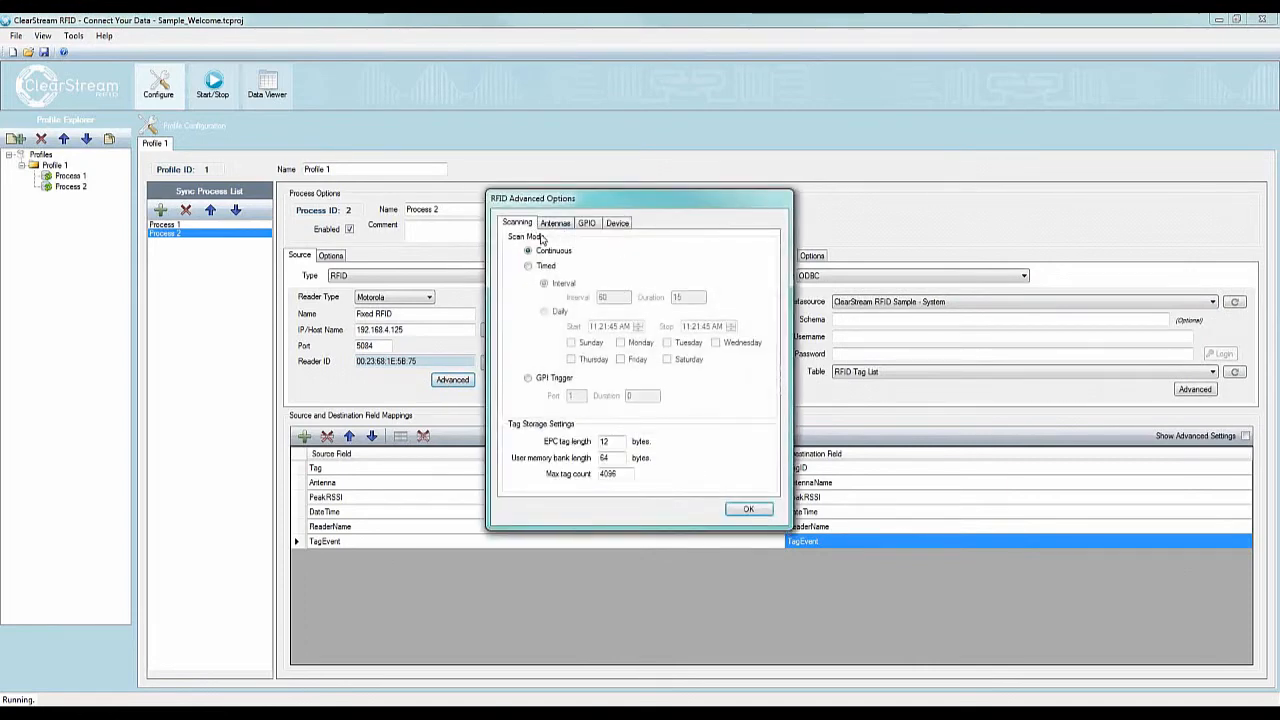
left_click(553, 225)
left_click(530, 431)
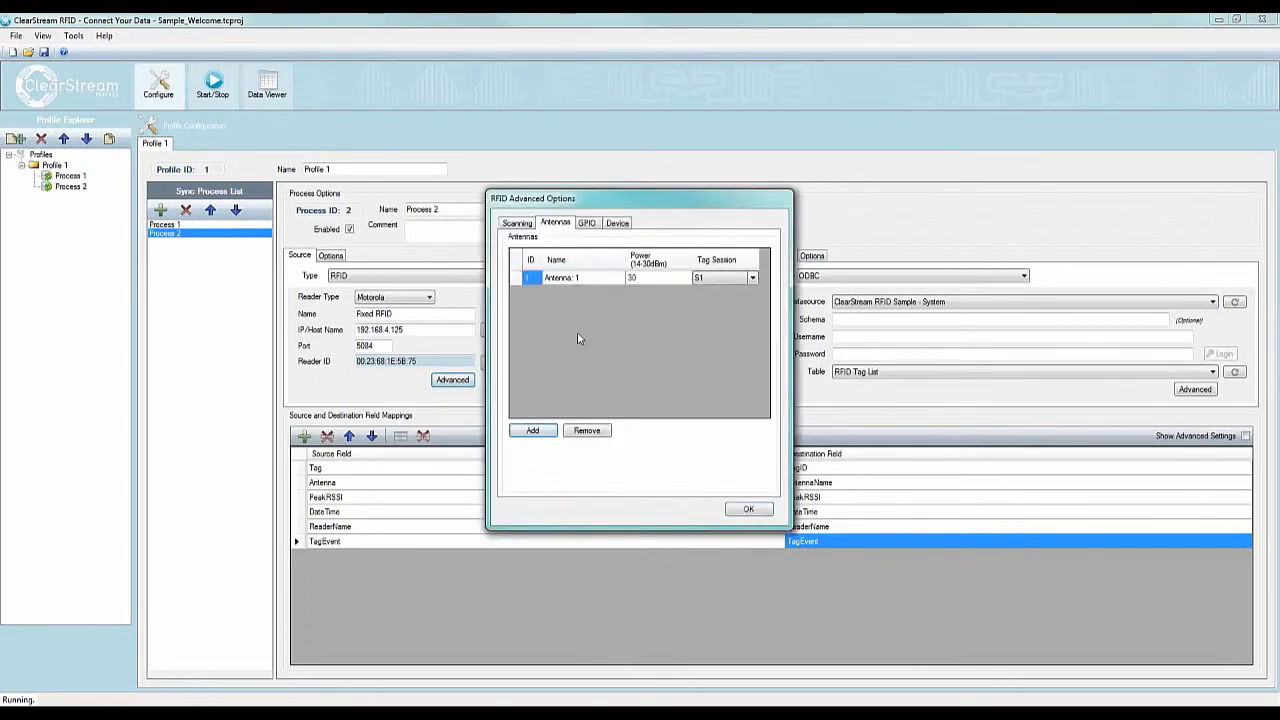
left_click(598, 278)
left_click(598, 278)
type("Do")
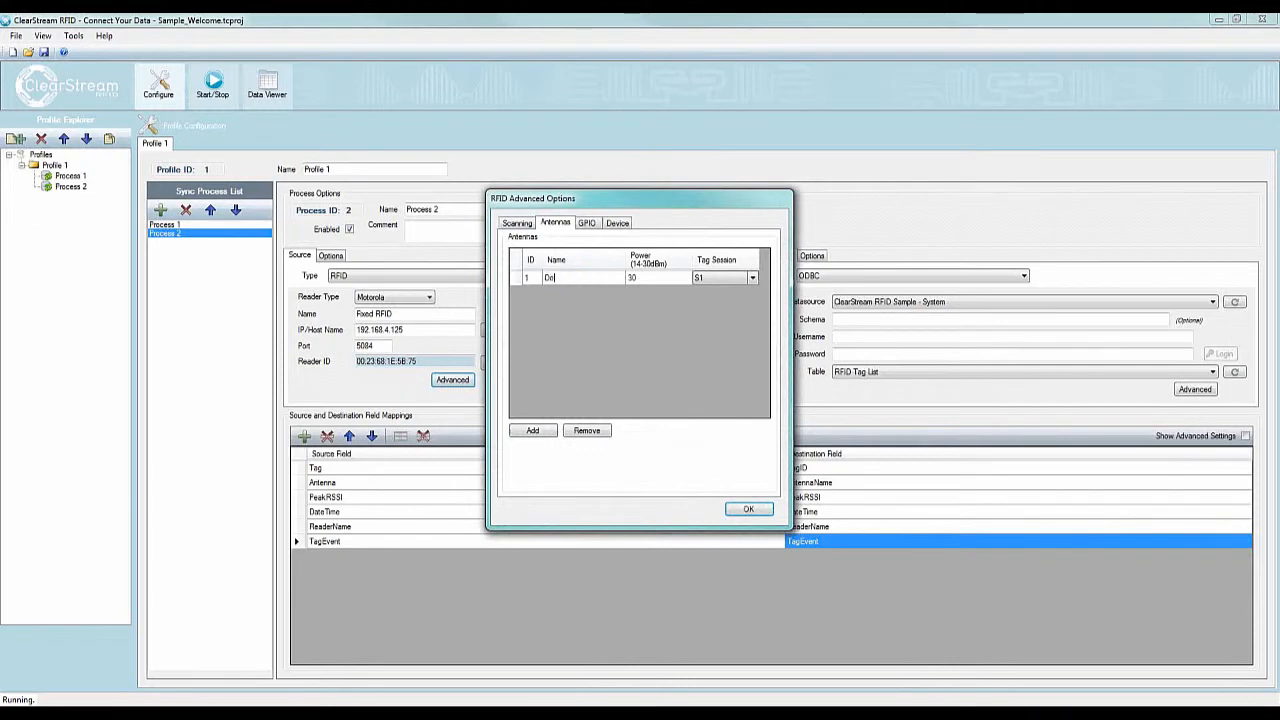
type("ck Door 2")
key("Tab")
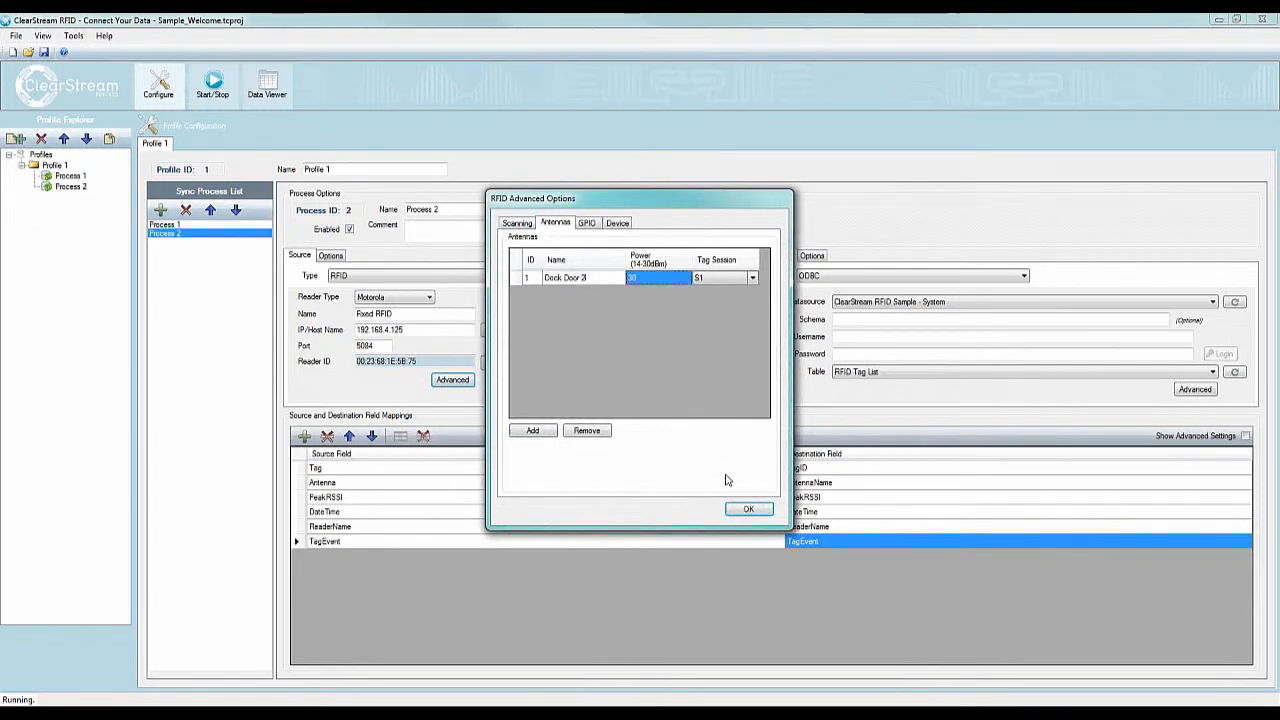
left_click(749, 510)
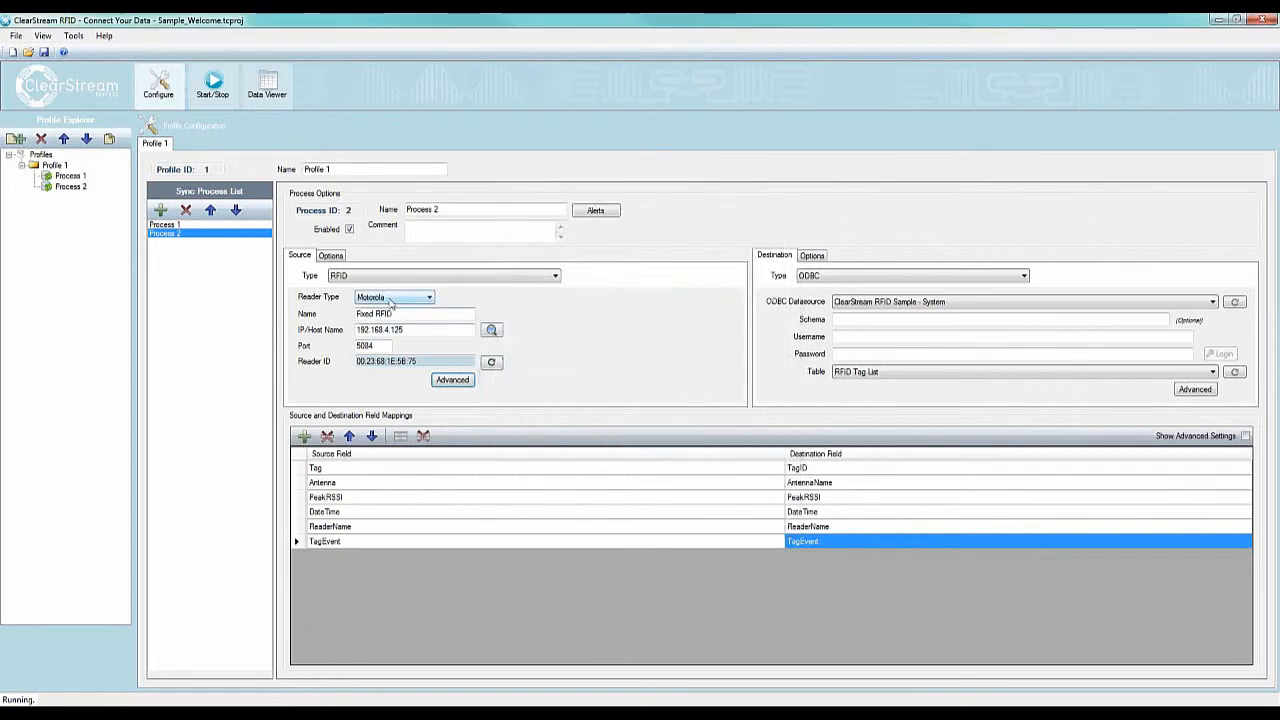
Rename Process 2's source reader to Warehouse B.
left_click_drag(421, 313, 323, 308)
type("Wa")
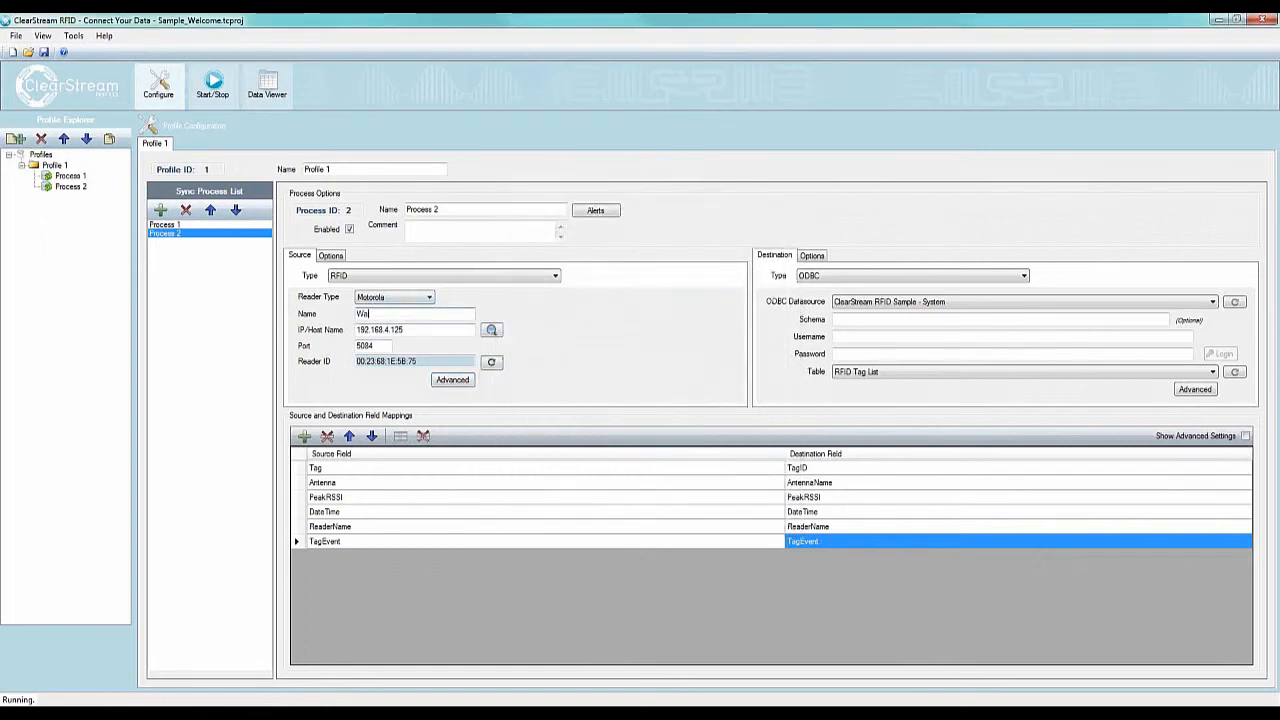
type("rehouse")
type(" R")
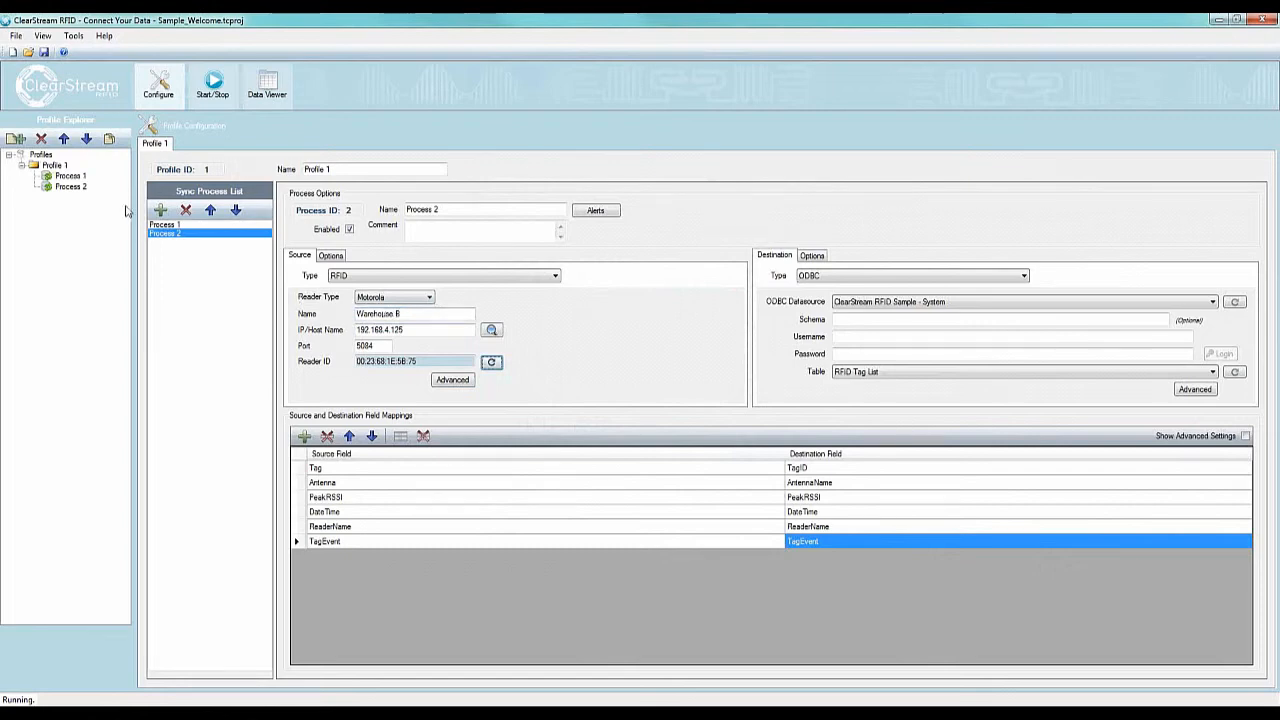
Set Process 1's destination post type to UpdateExistingAppendIfNotFound with TagID as the update field, and save the project.
left_click(165, 225)
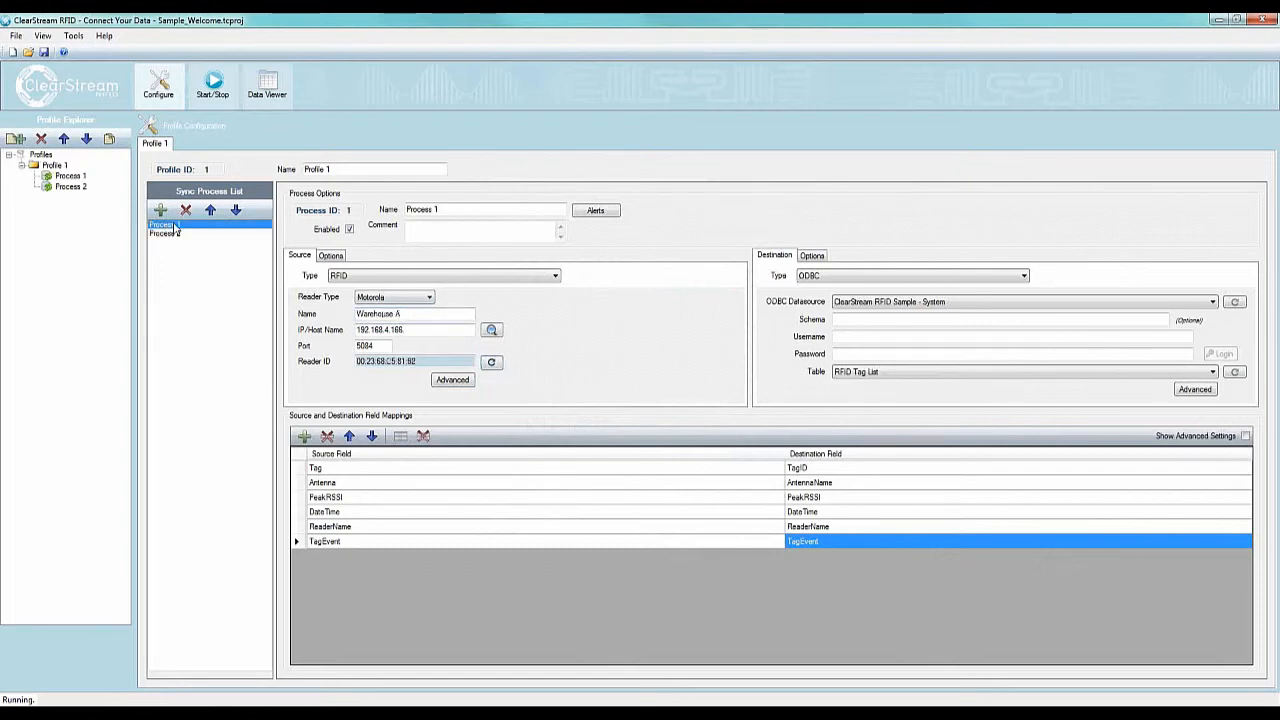
left_click(811, 257)
left_click(834, 283)
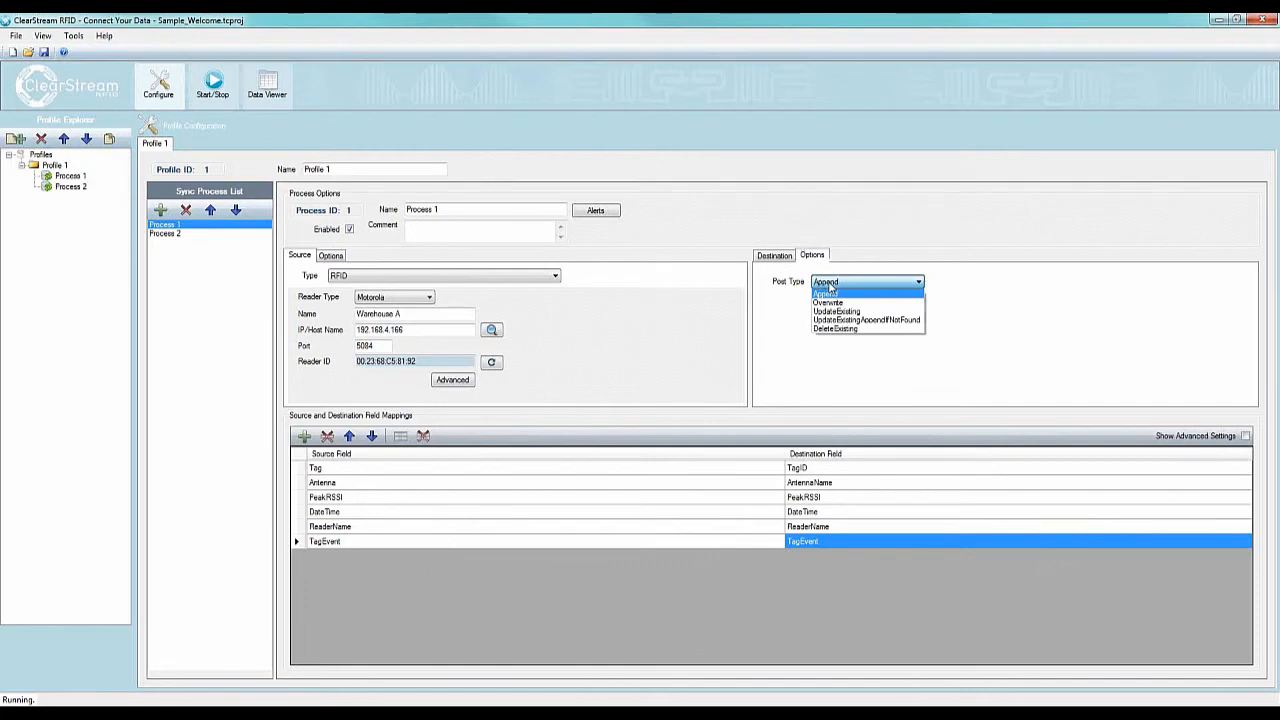
left_click(864, 324)
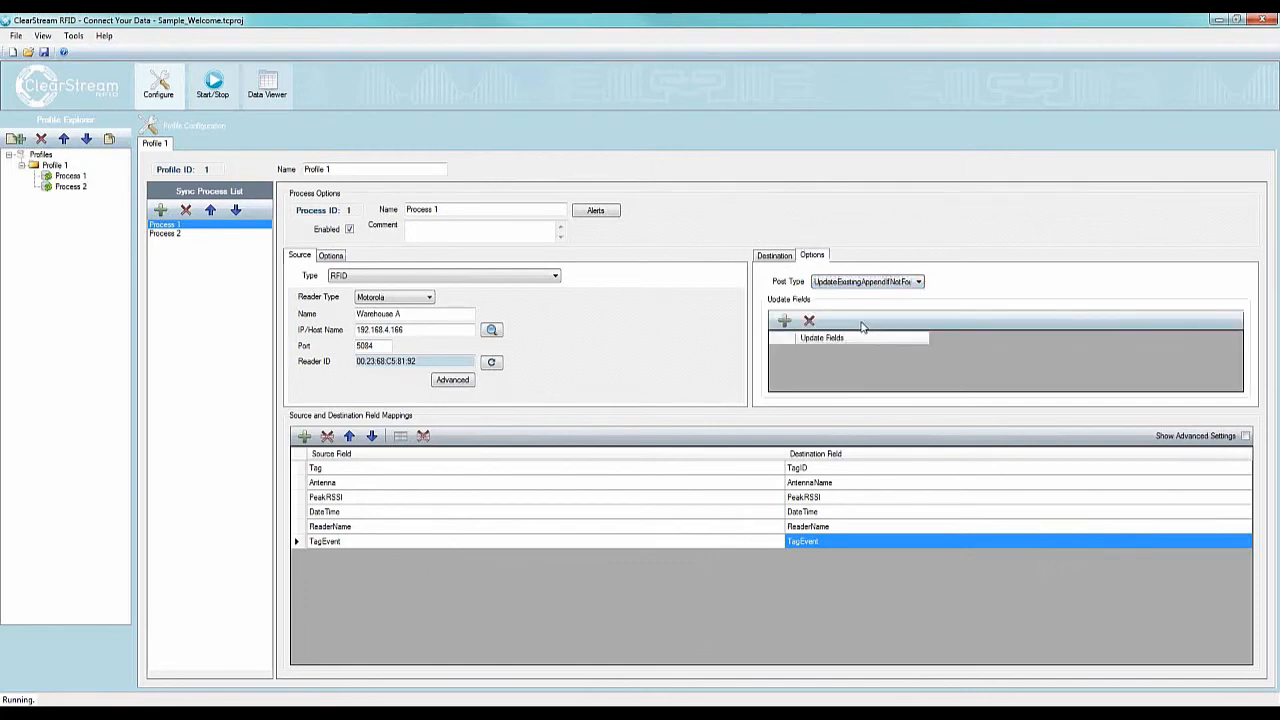
left_click(784, 321)
left_click(839, 352)
left_click(839, 356)
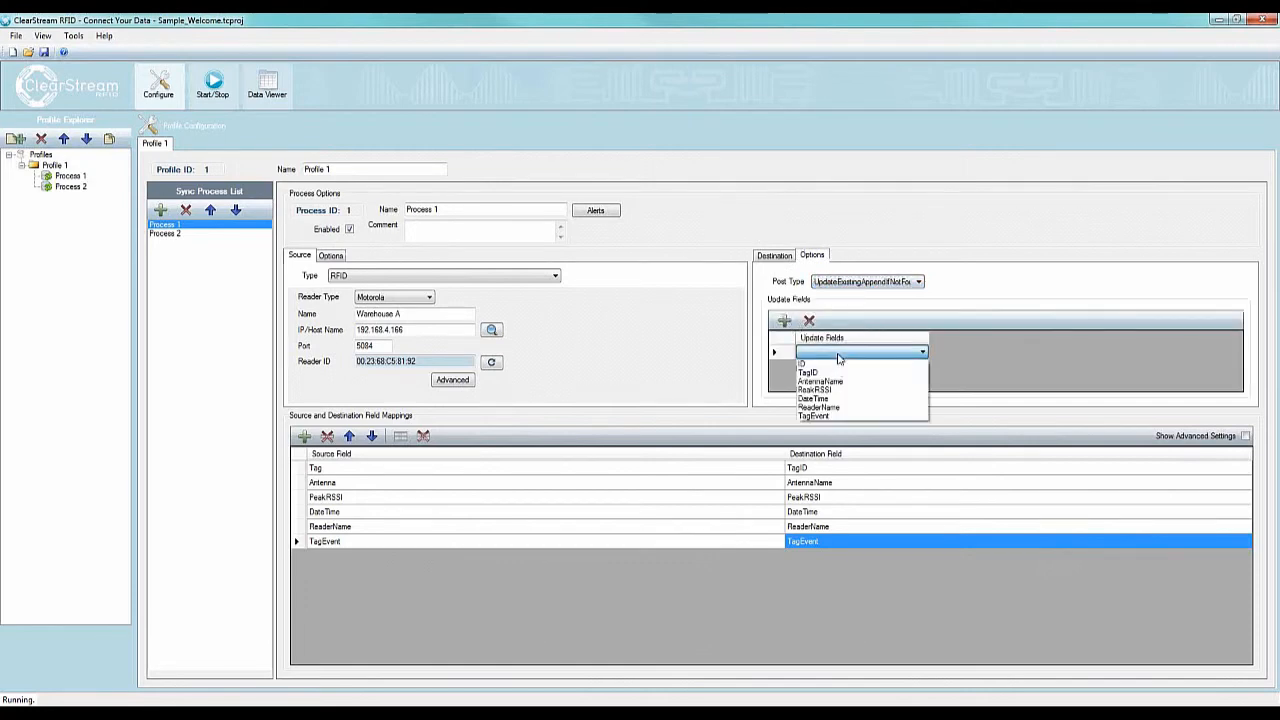
left_click(818, 375)
left_click(789, 258)
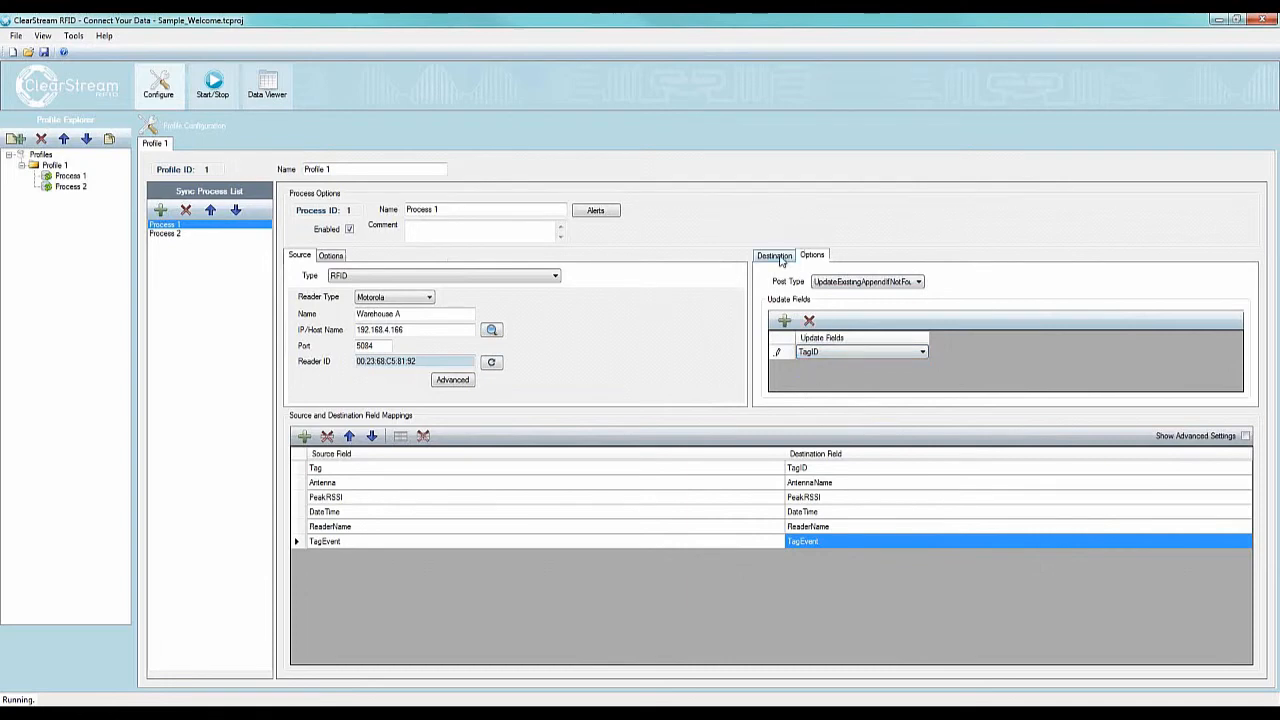
left_click(45, 53)
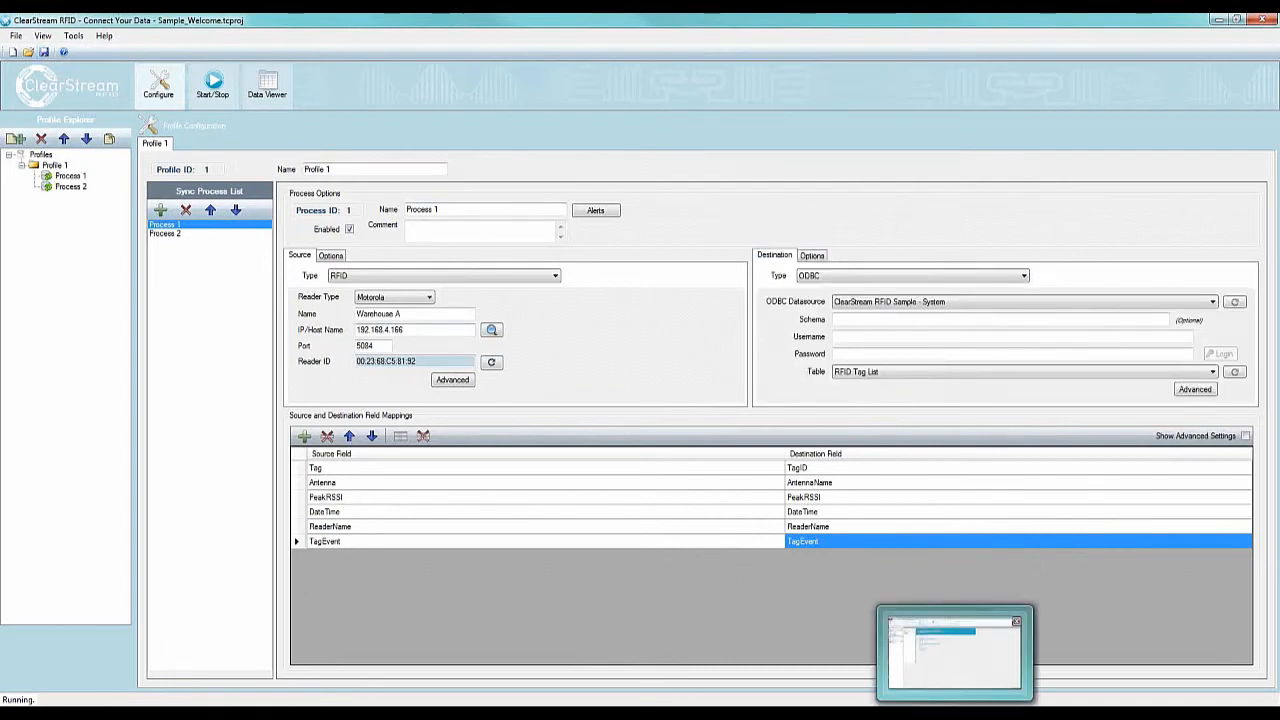
Switch to the Access sample database, delete all records from the RFID Tag List form, and return to ClearStream RFID.
left_click(956, 715)
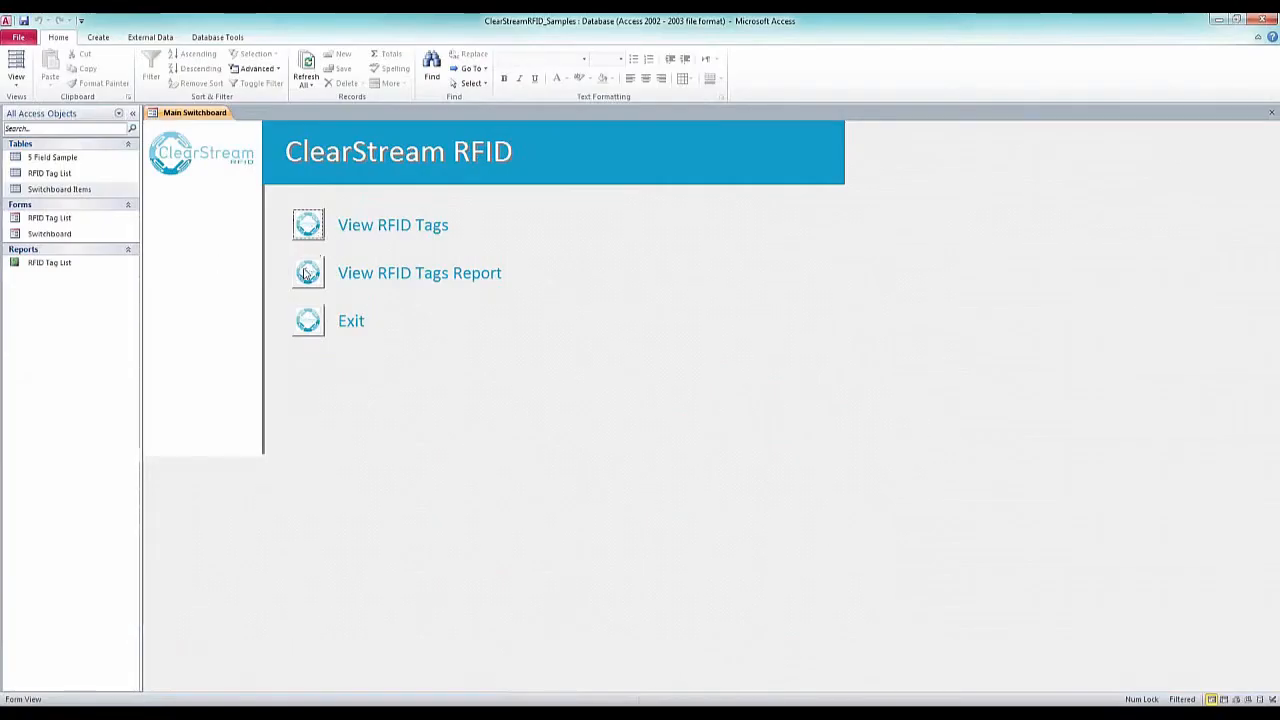
left_click(306, 230)
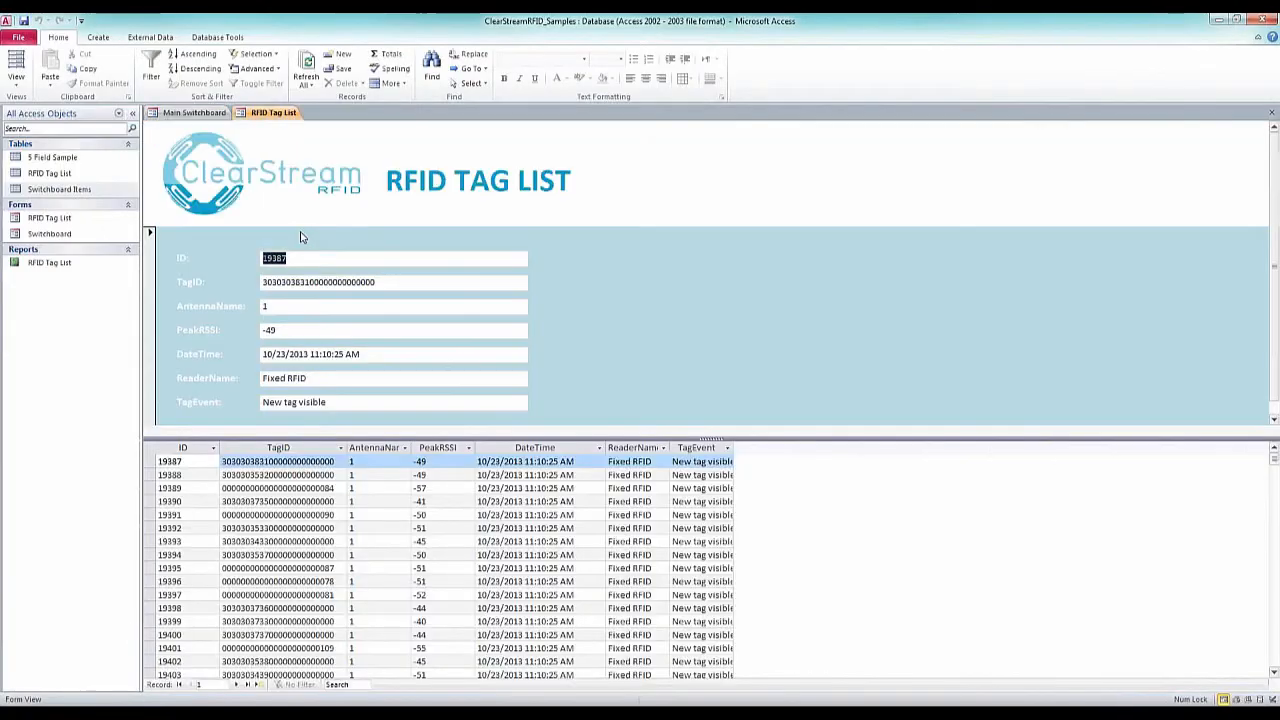
left_click(148, 449)
key("Delete")
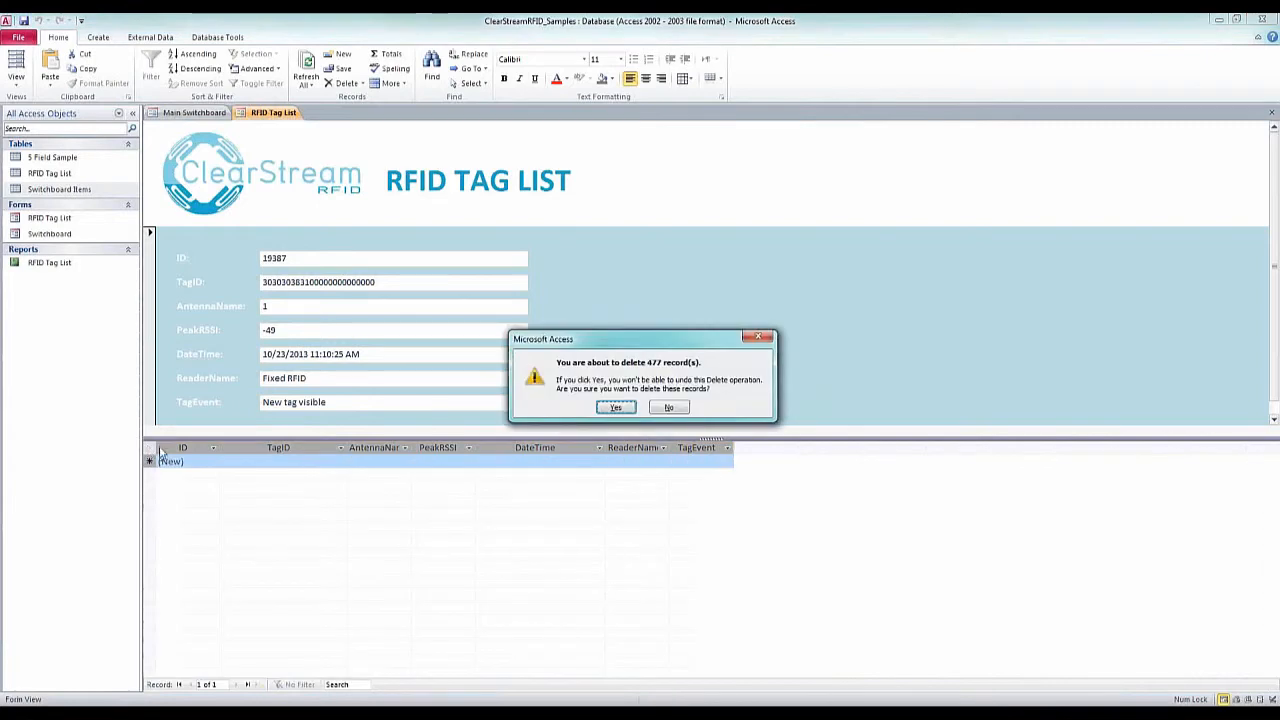
left_click(616, 407)
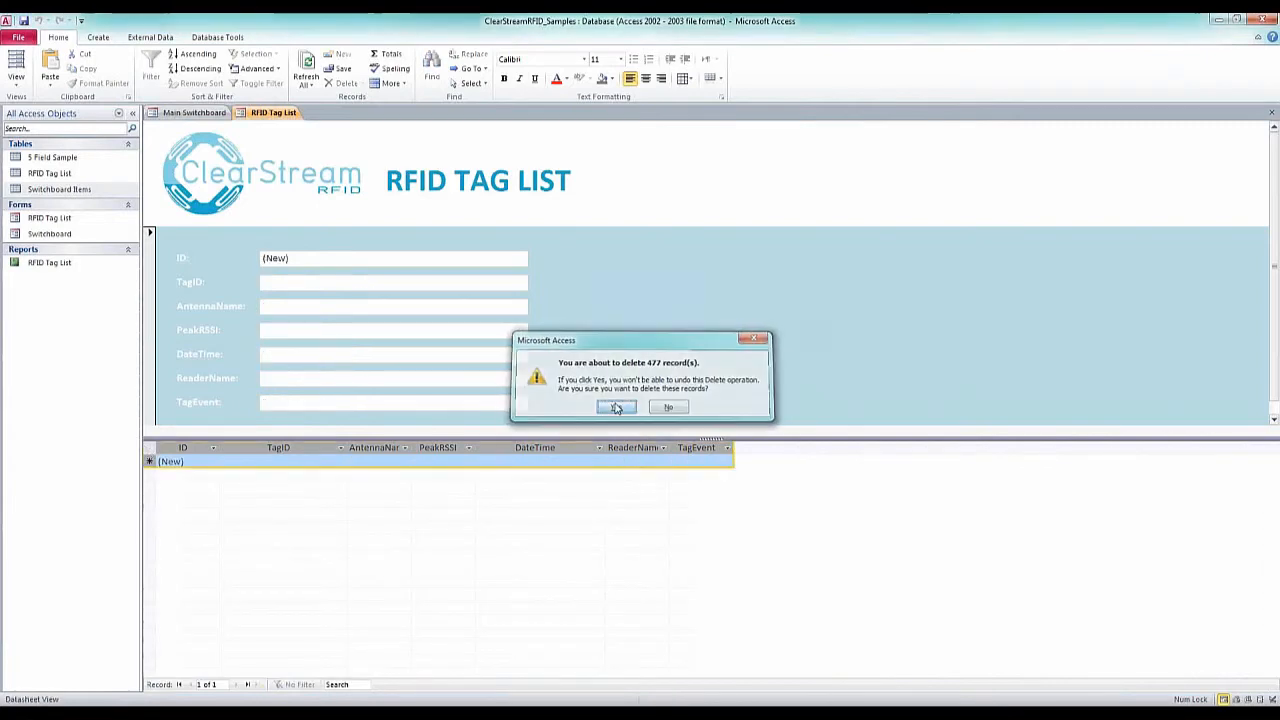
left_click(1271, 112)
left_click(1220, 19)
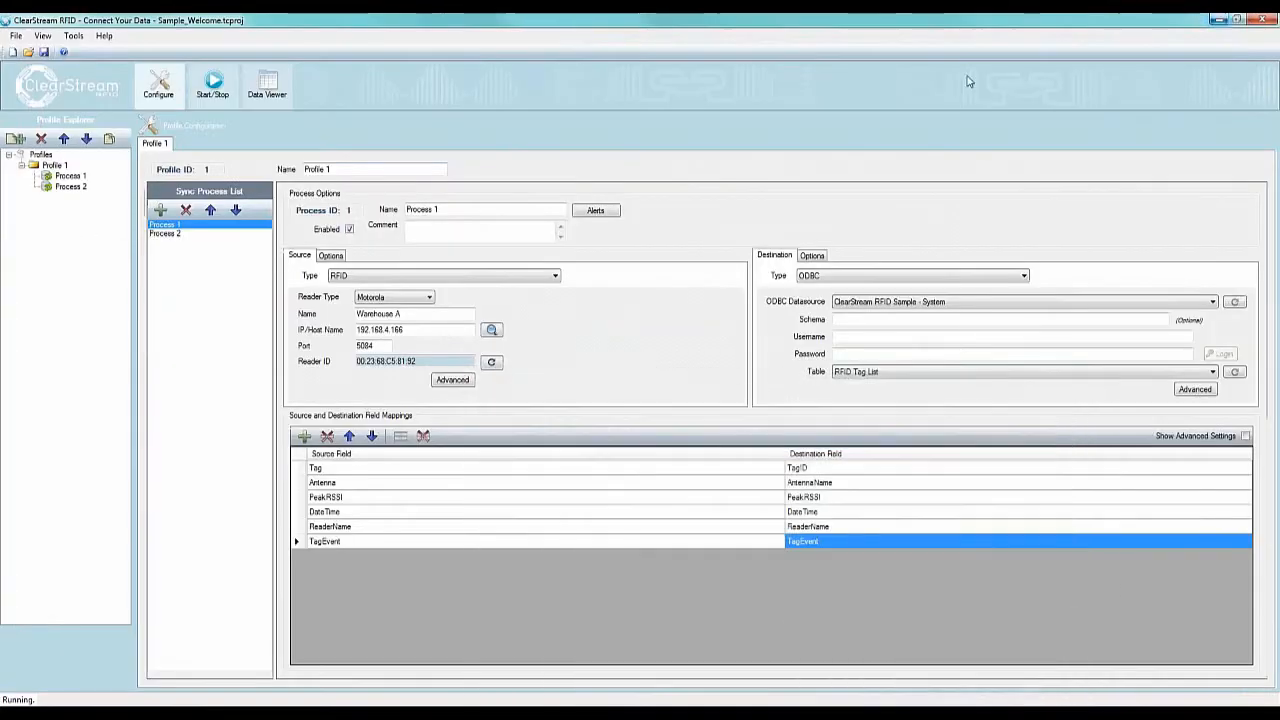
Refresh Process 1's destination data to check the contents of the RFID Tag List table.
left_click(267, 85)
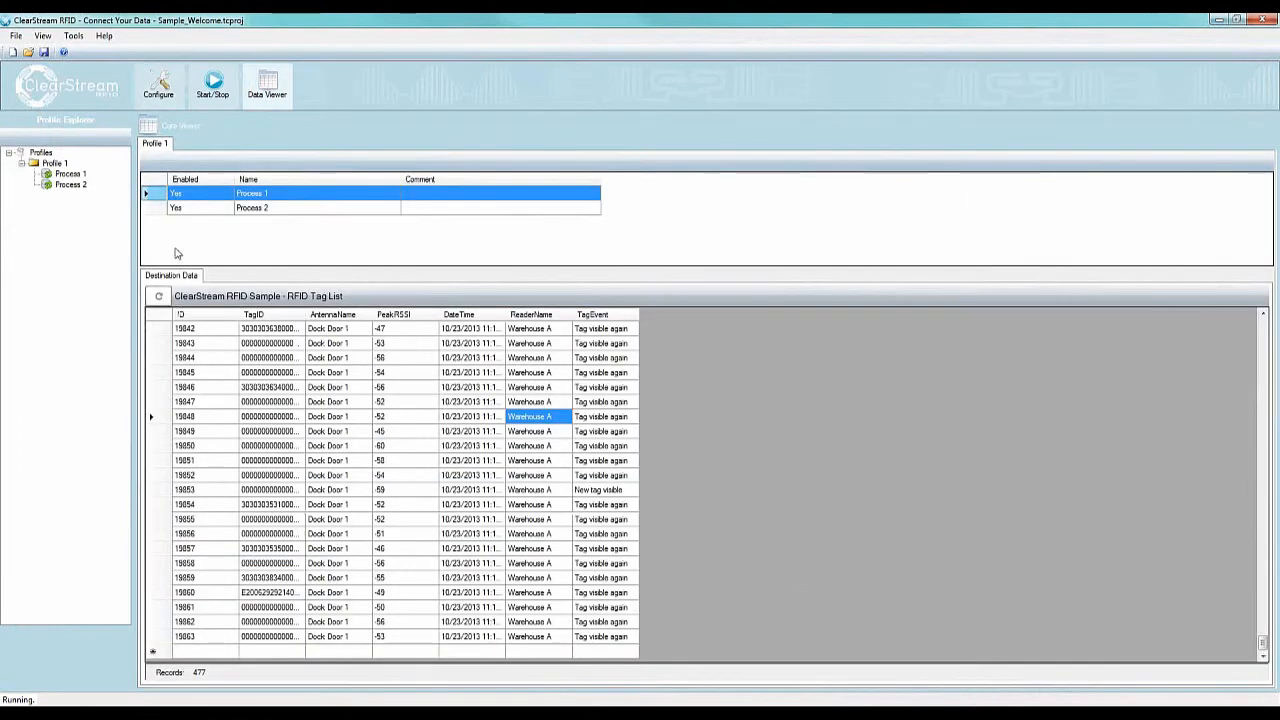
left_click(158, 298)
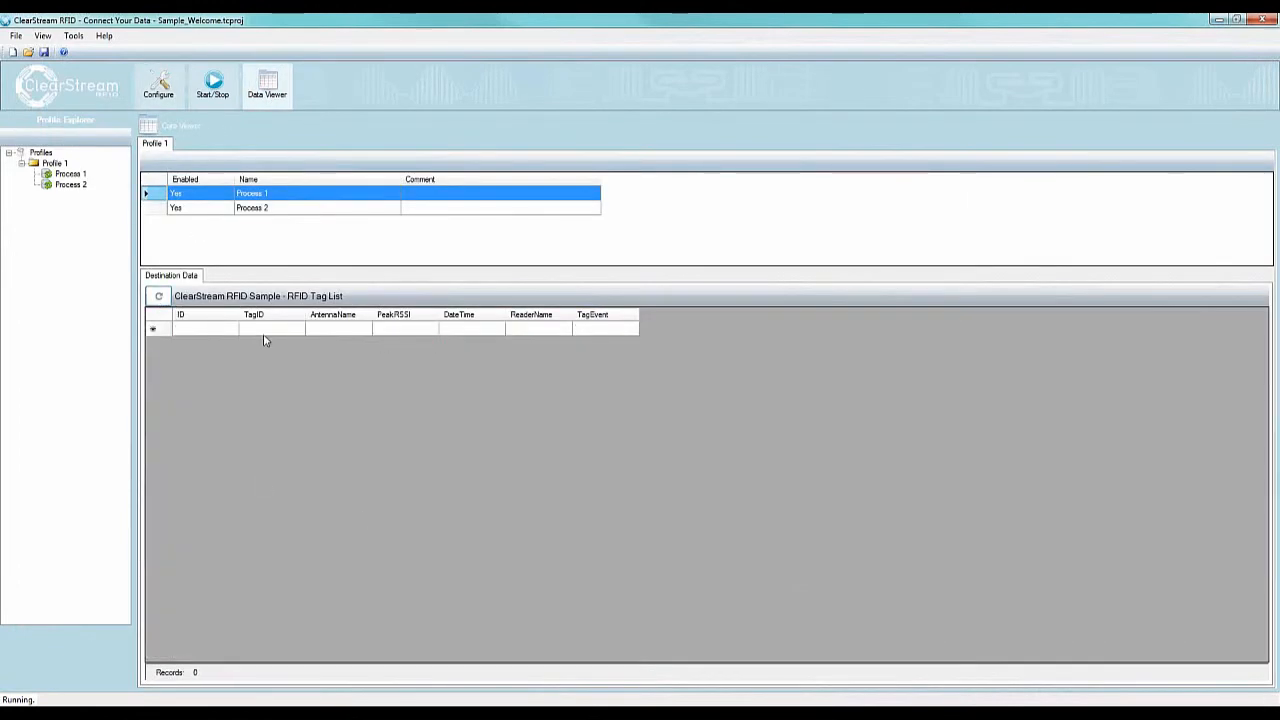
Start Process 1 and Process 2 to collect tag reads, and view the updated RFID Tag List data.
left_click(214, 90)
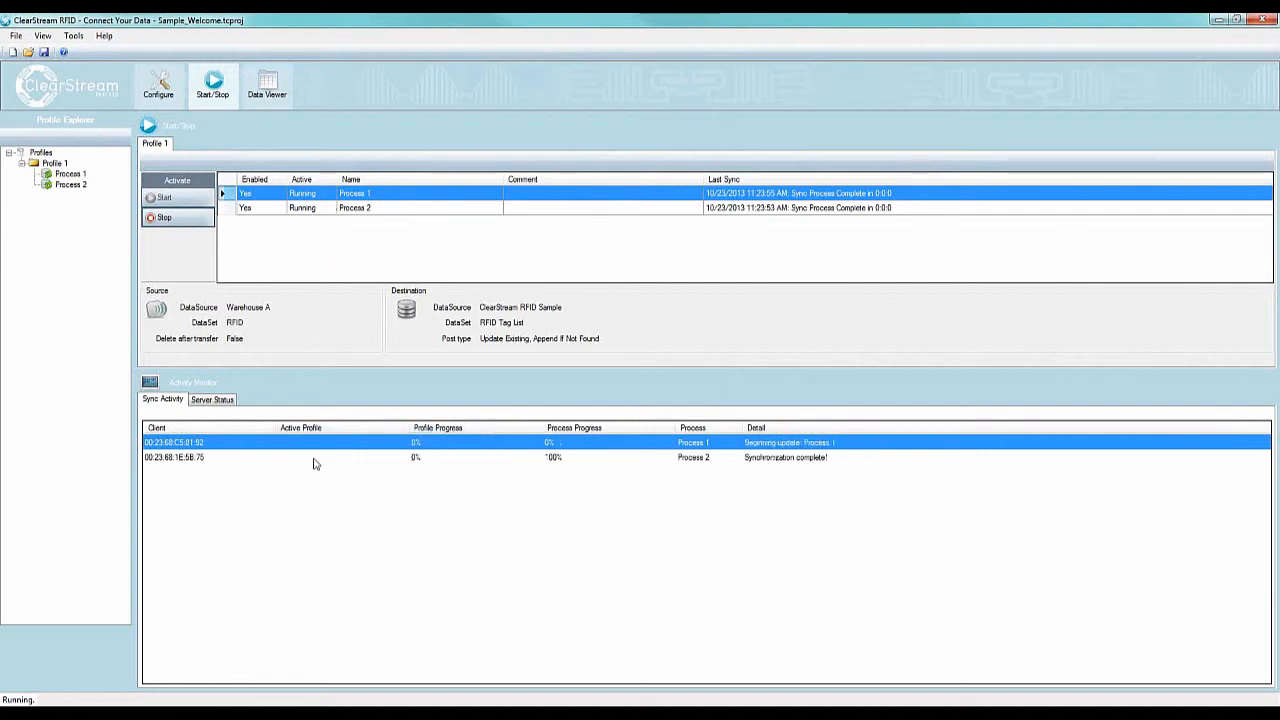
left_click(268, 85)
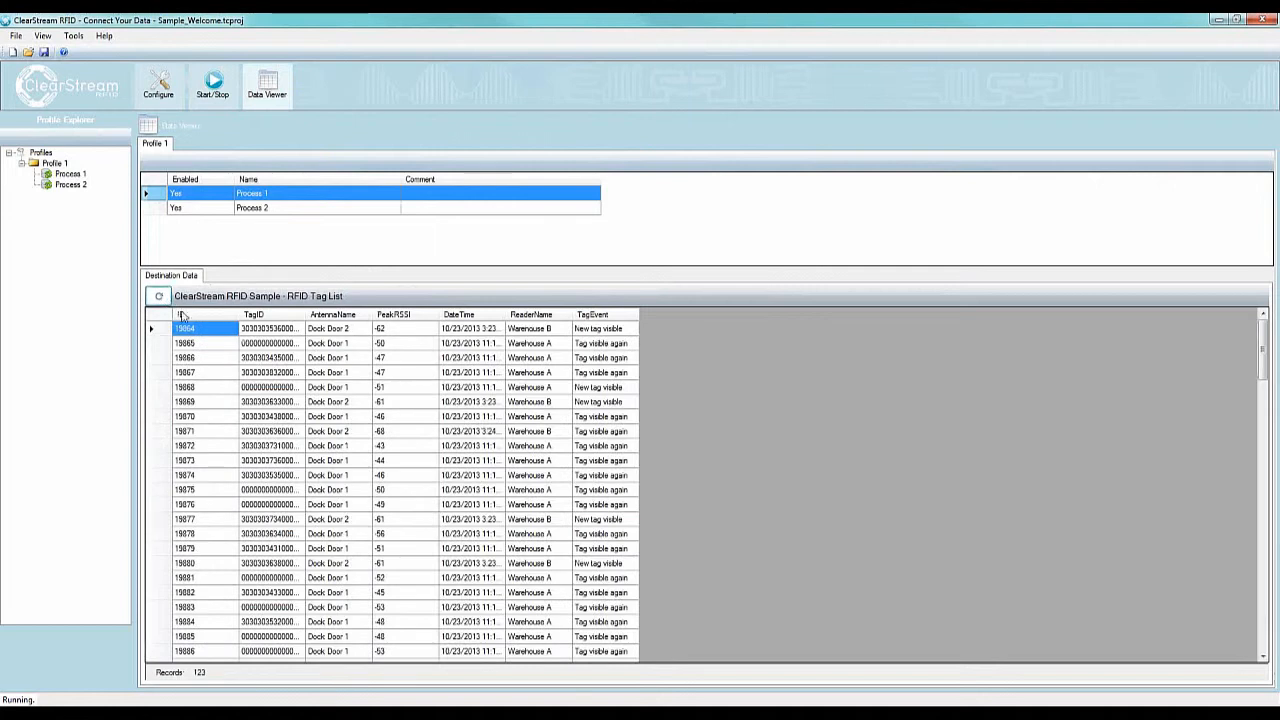
Widen the TagID and DateTime columns of the RFID Tag List data so their full values can be read.
left_click(446, 518)
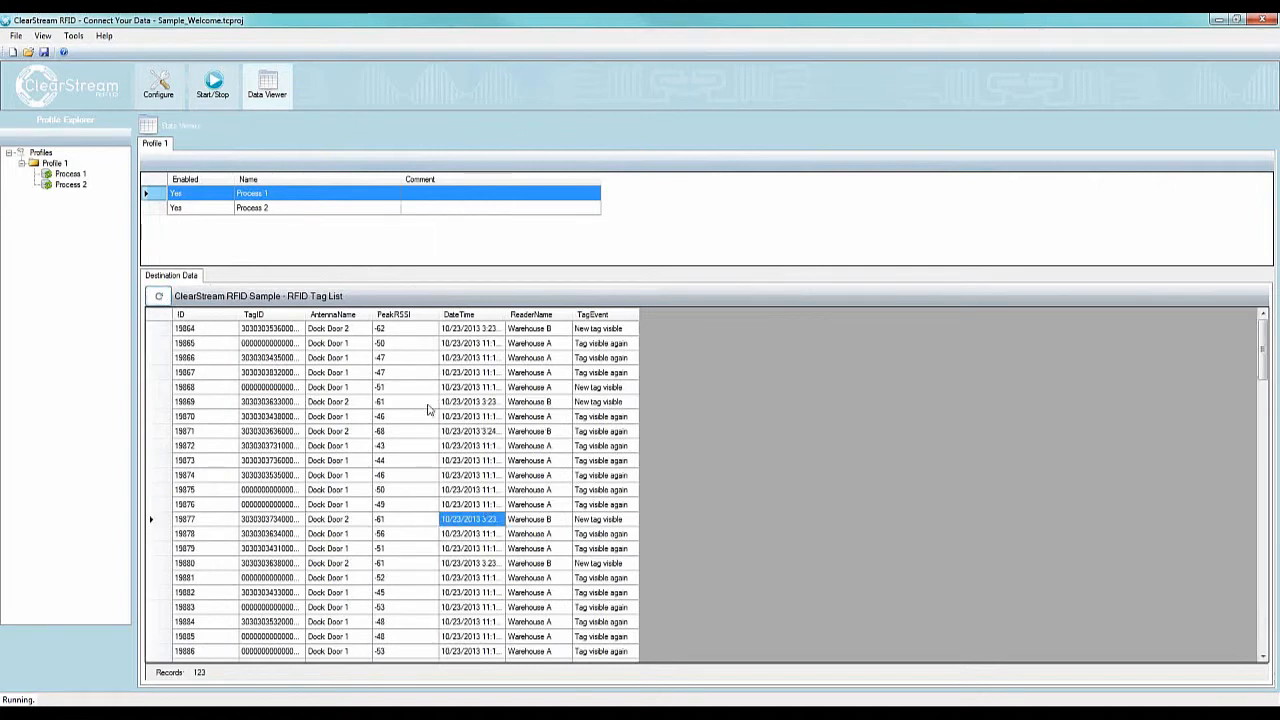
left_click(349, 333)
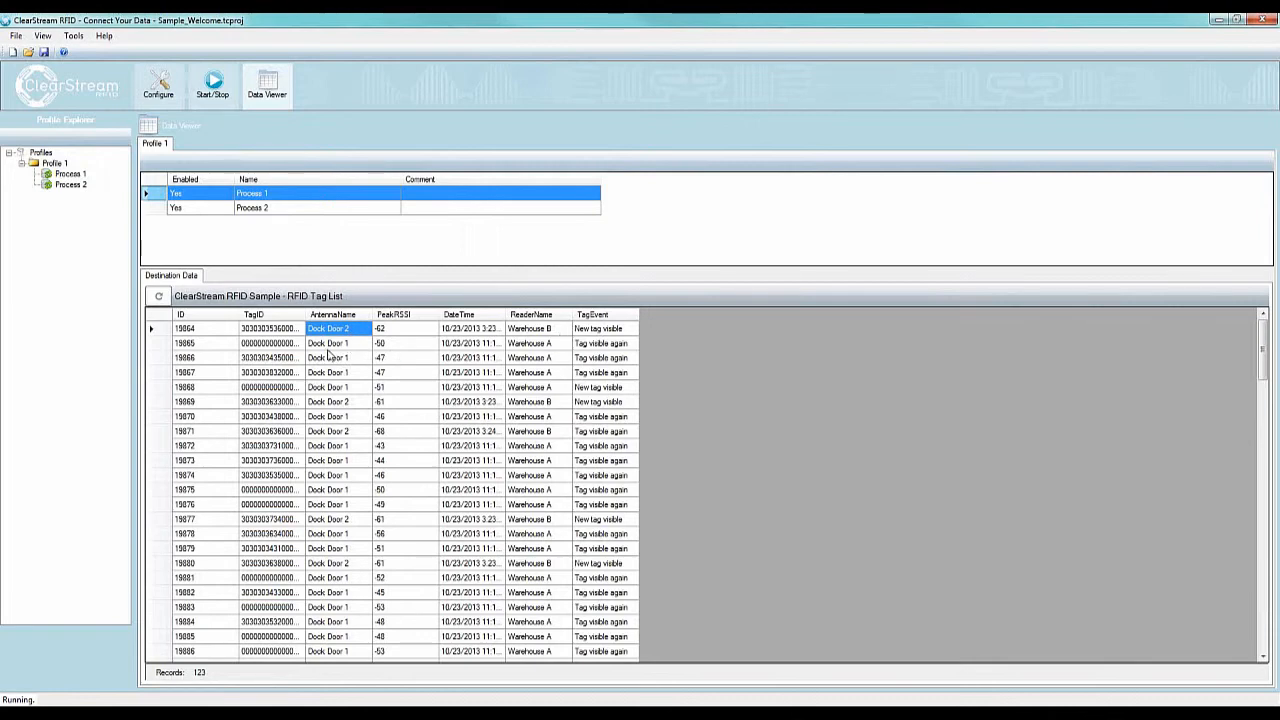
left_click(531, 345)
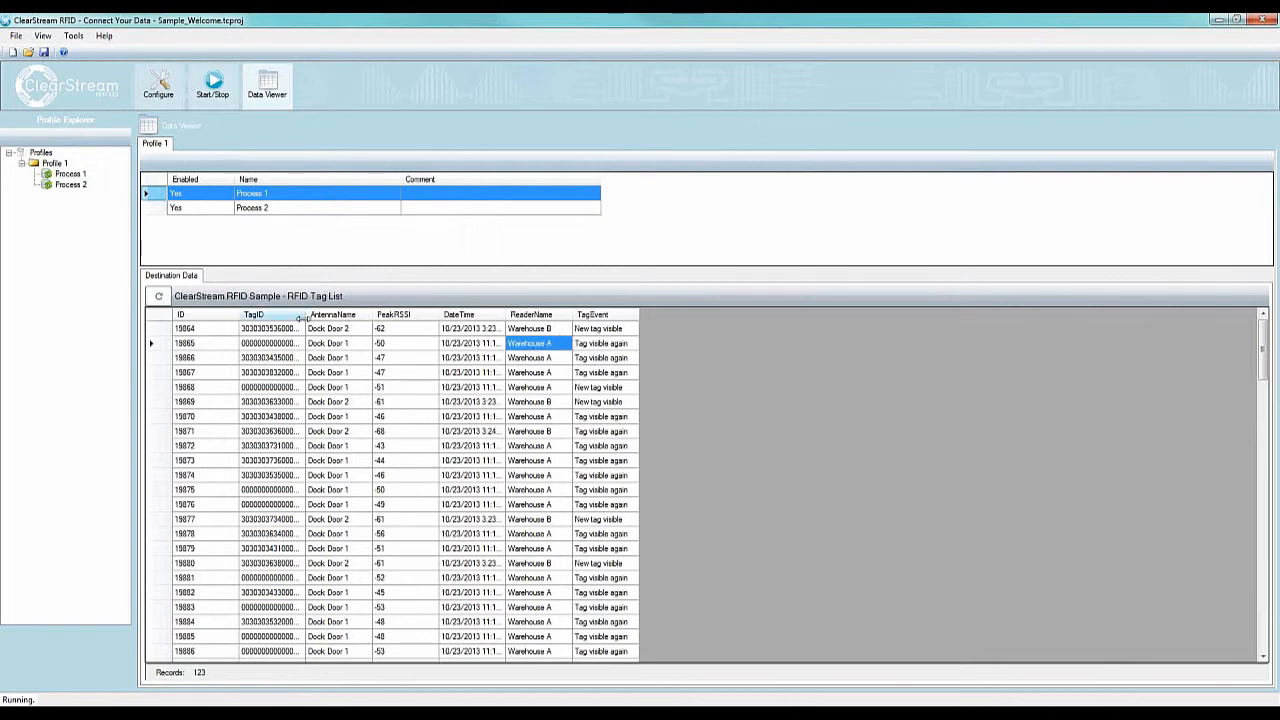
left_click_drag(302, 317, 357, 317)
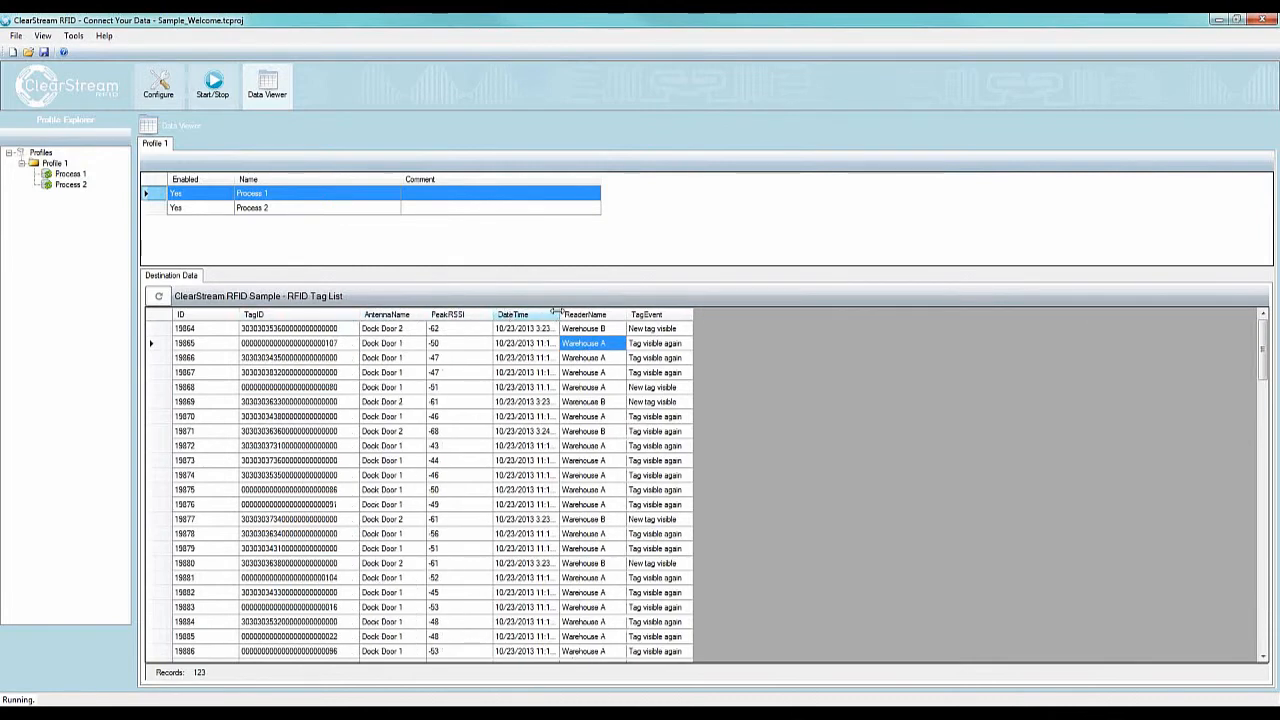
left_click_drag(558, 313, 620, 313)
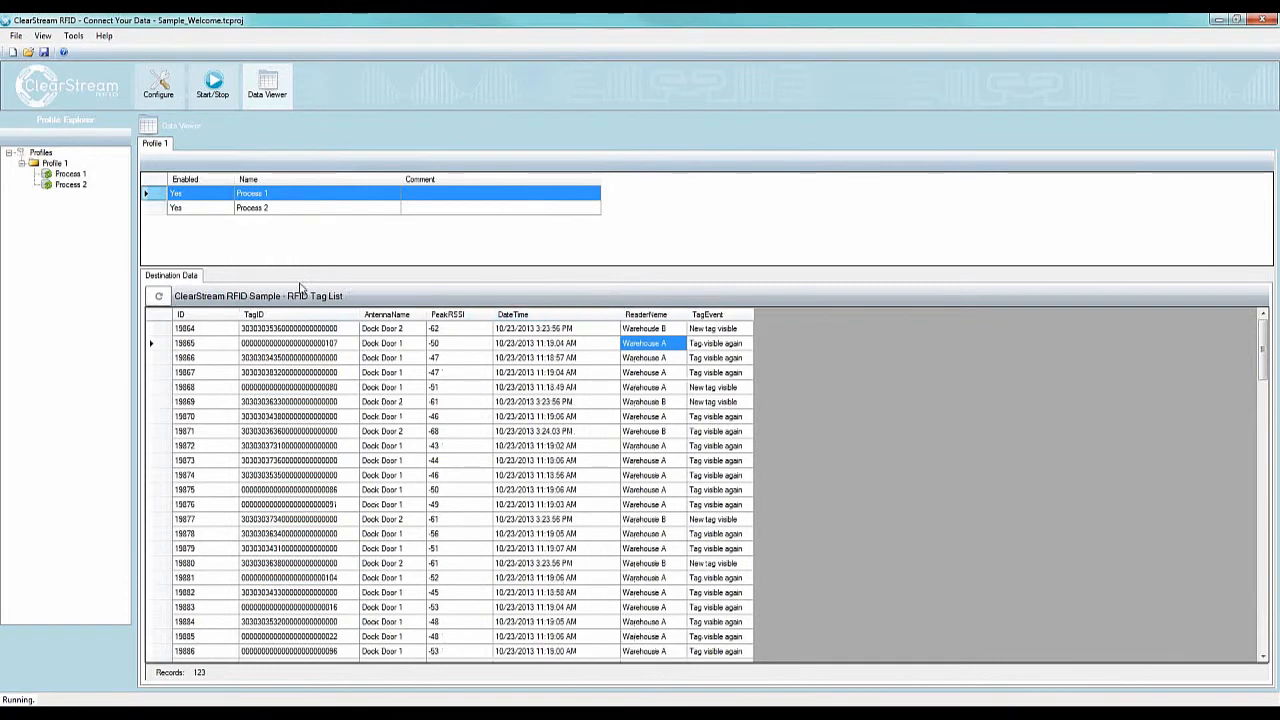
Refresh the RFID Tag List data repeatedly while both processes run, and examine the TagEvent and TagID values.
left_click(159, 297)
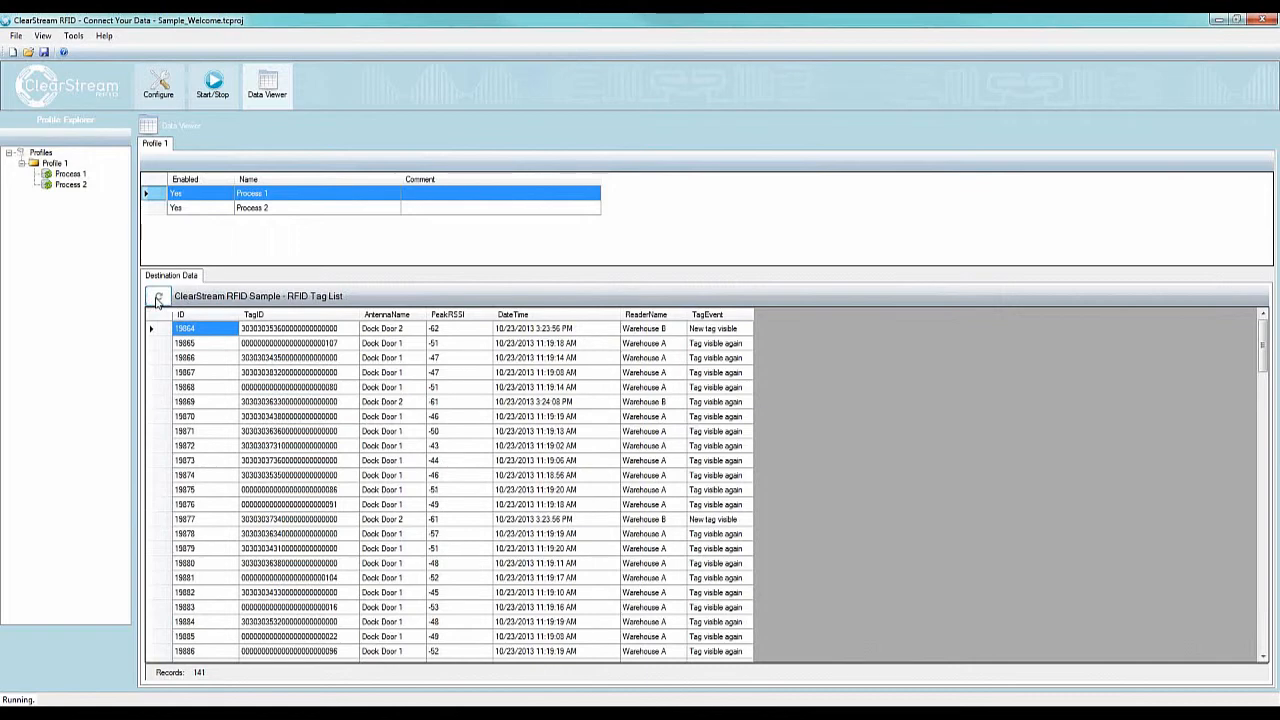
left_click(158, 299)
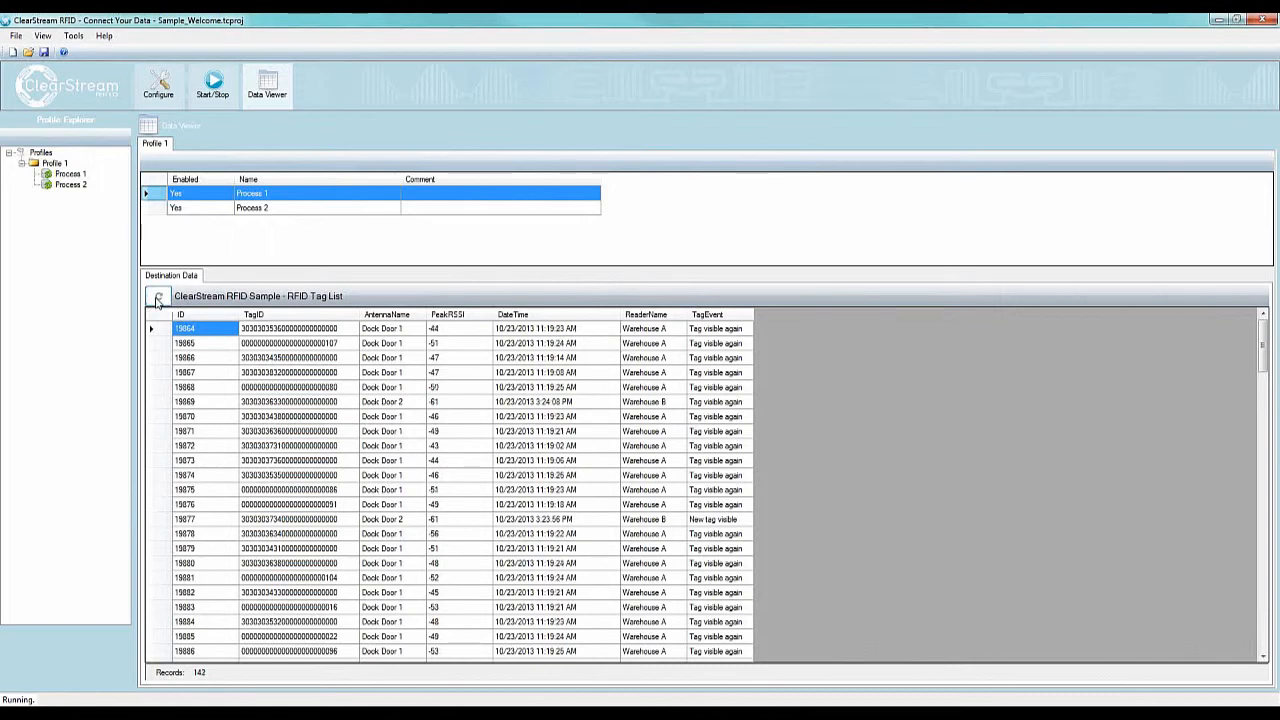
left_click(157, 300)
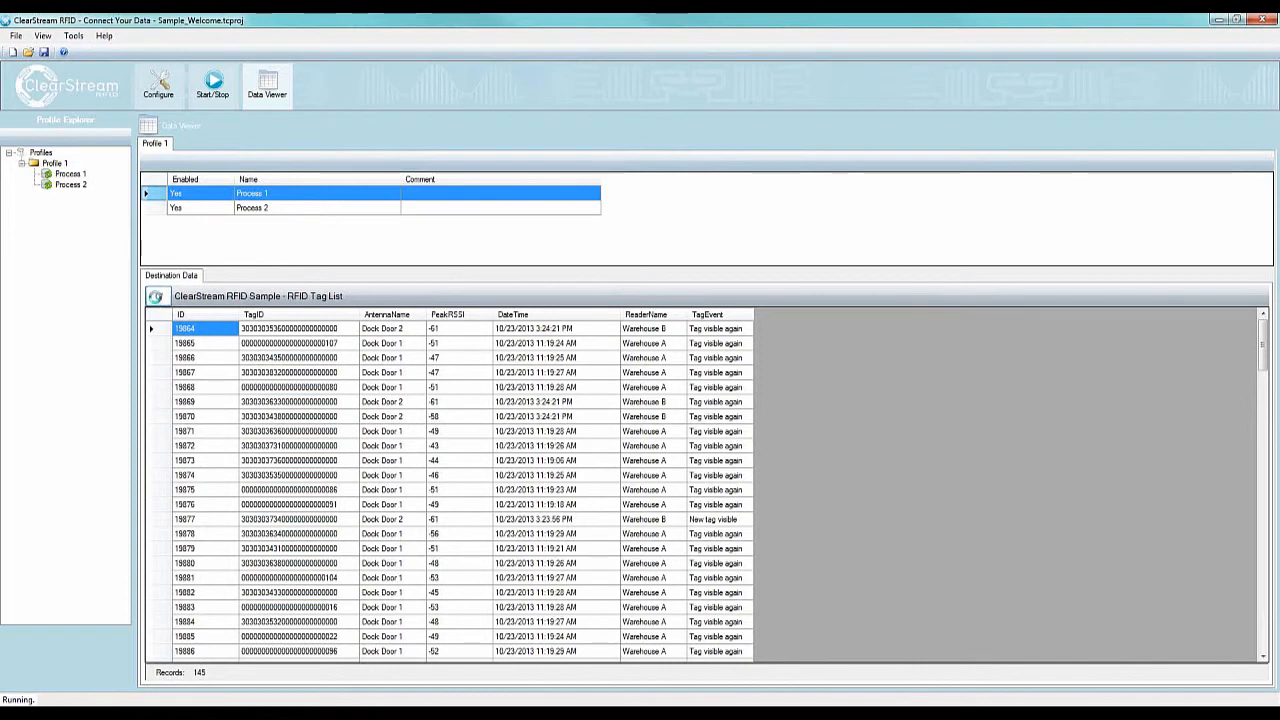
left_click(157, 298)
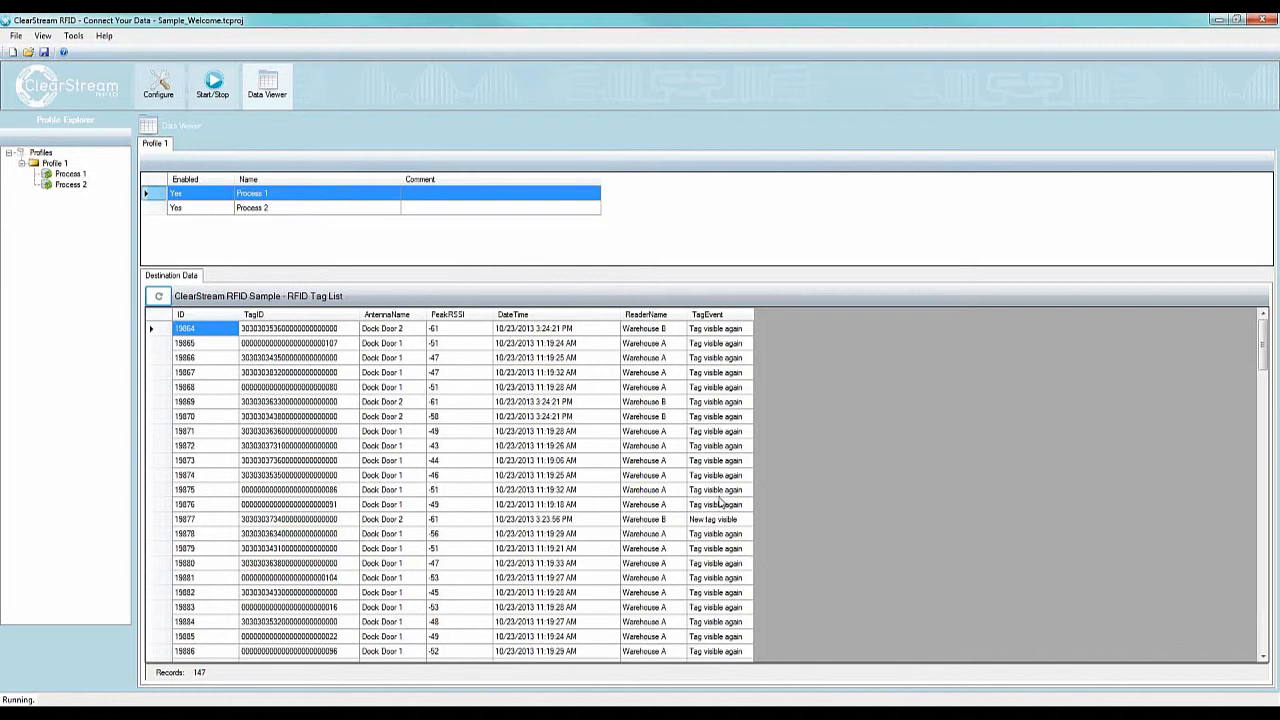
left_click(718, 404)
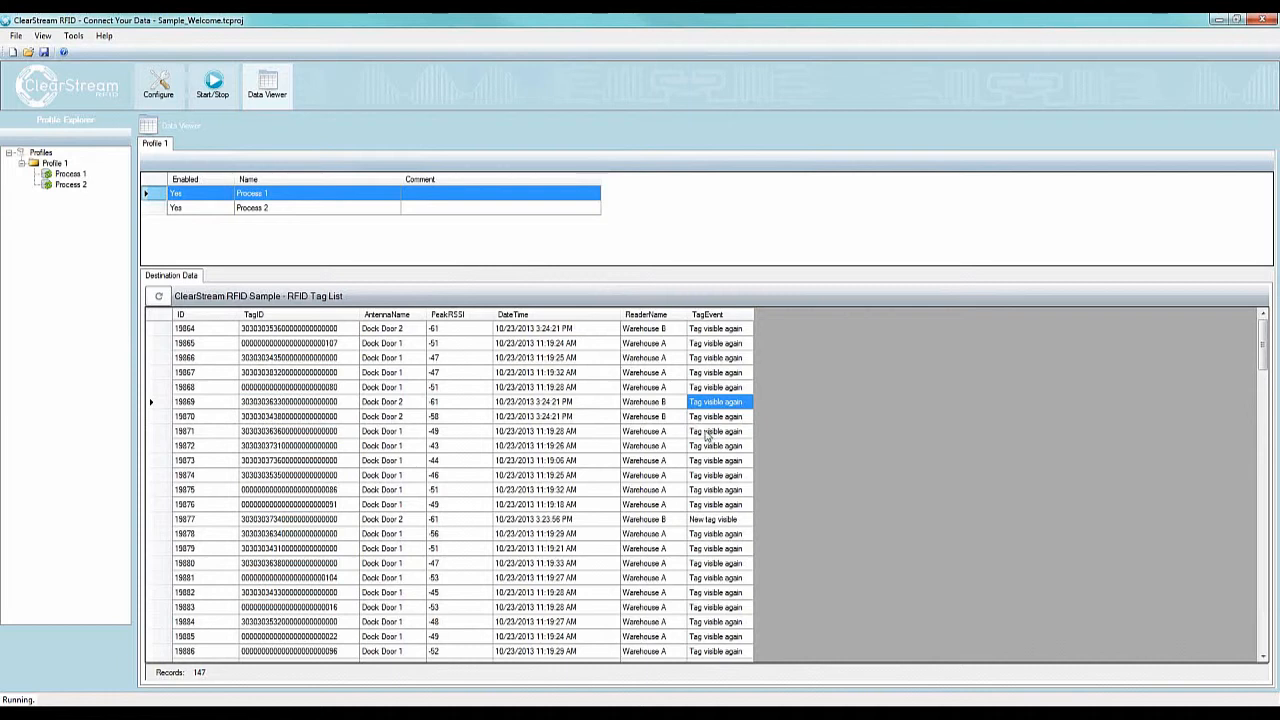
left_click(292, 460)
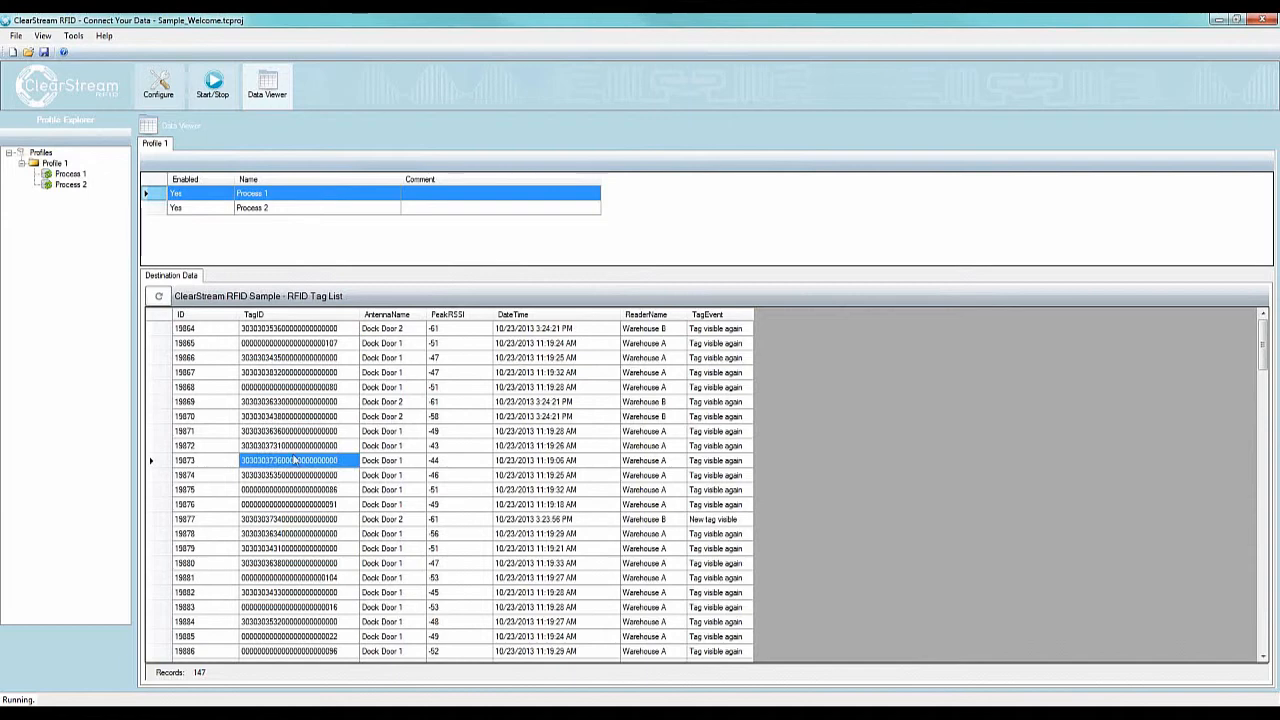
Stop Profile 1's running processes and refresh the RFID Tag List data to review the collected tag reads.
left_click(214, 88)
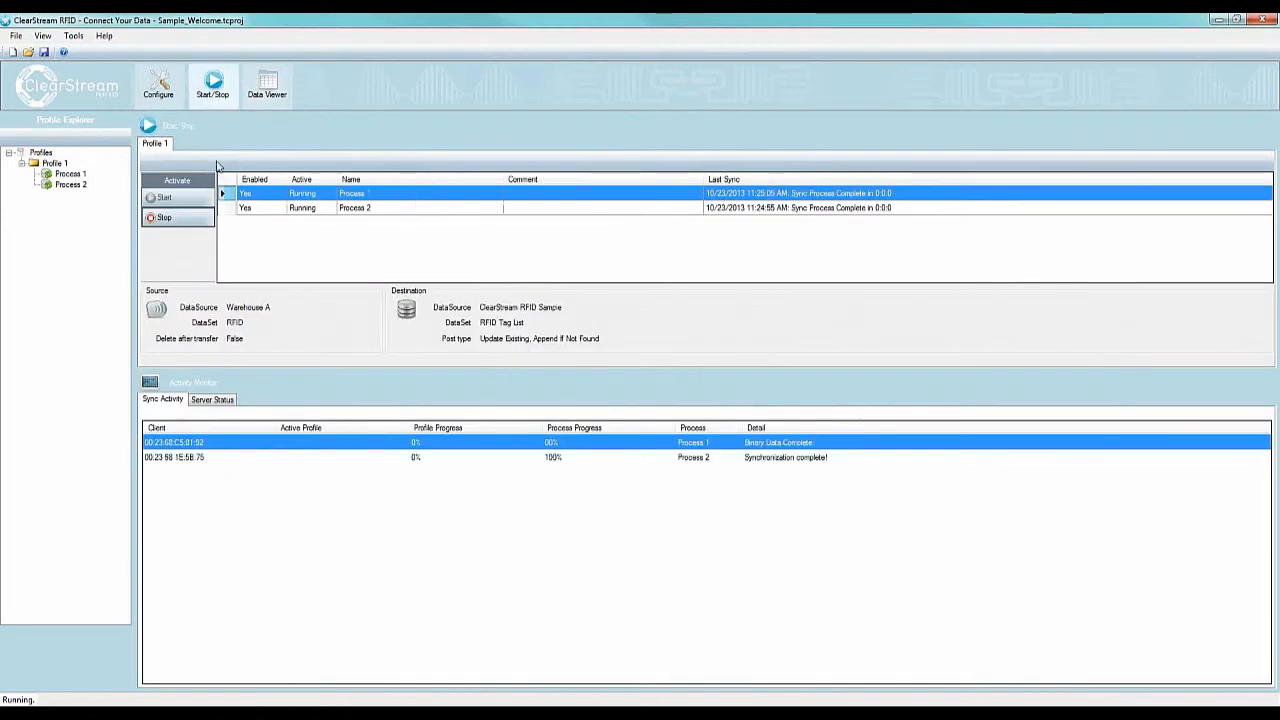
left_click(170, 218)
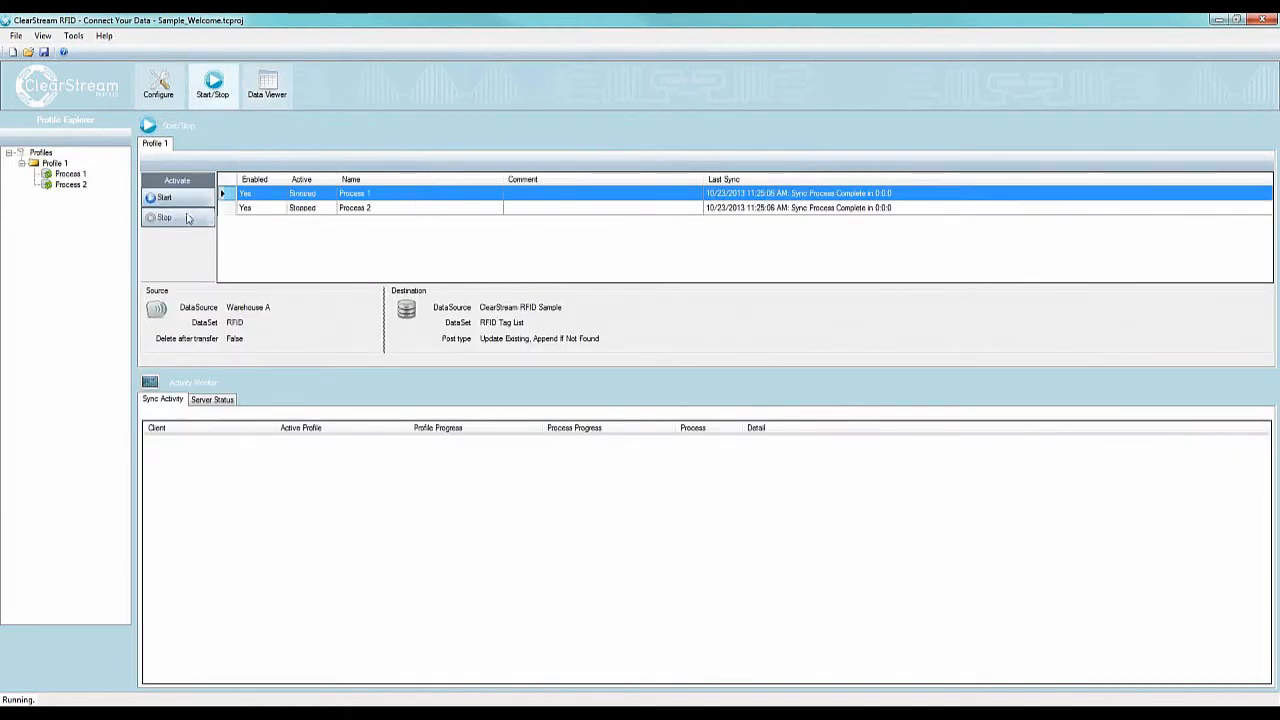
left_click(266, 86)
left_click(158, 296)
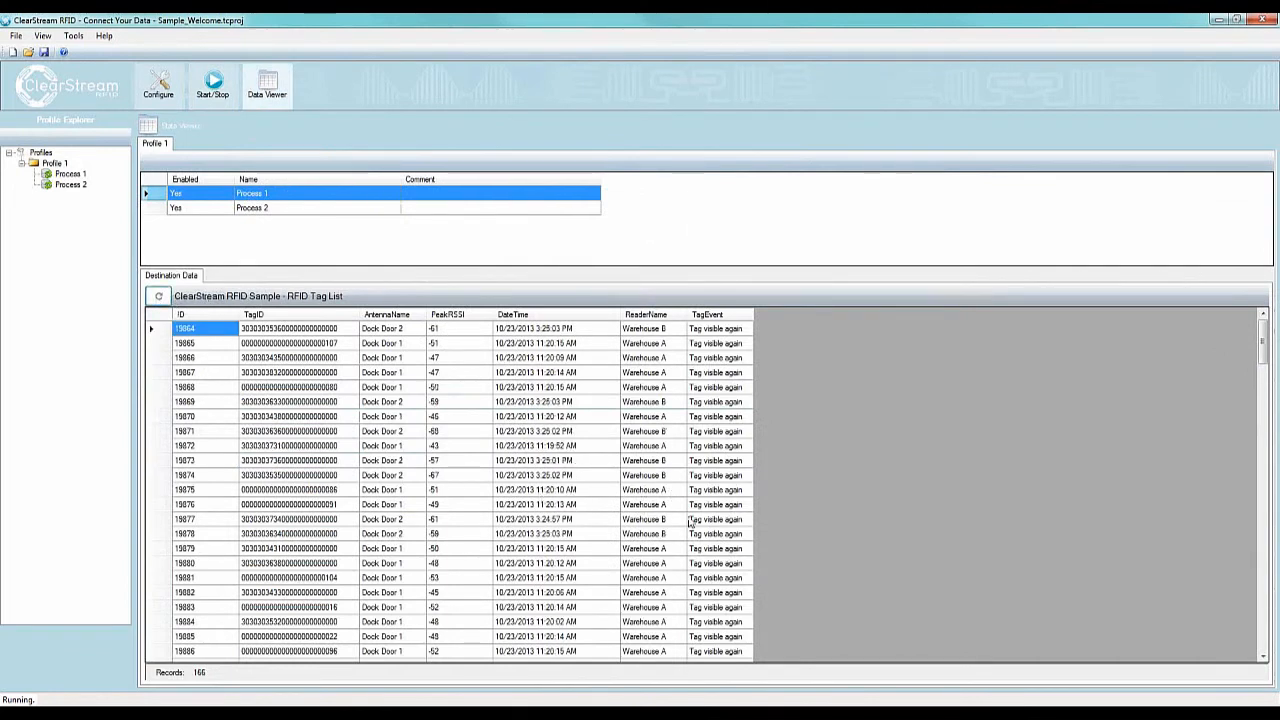
left_click(690, 523)
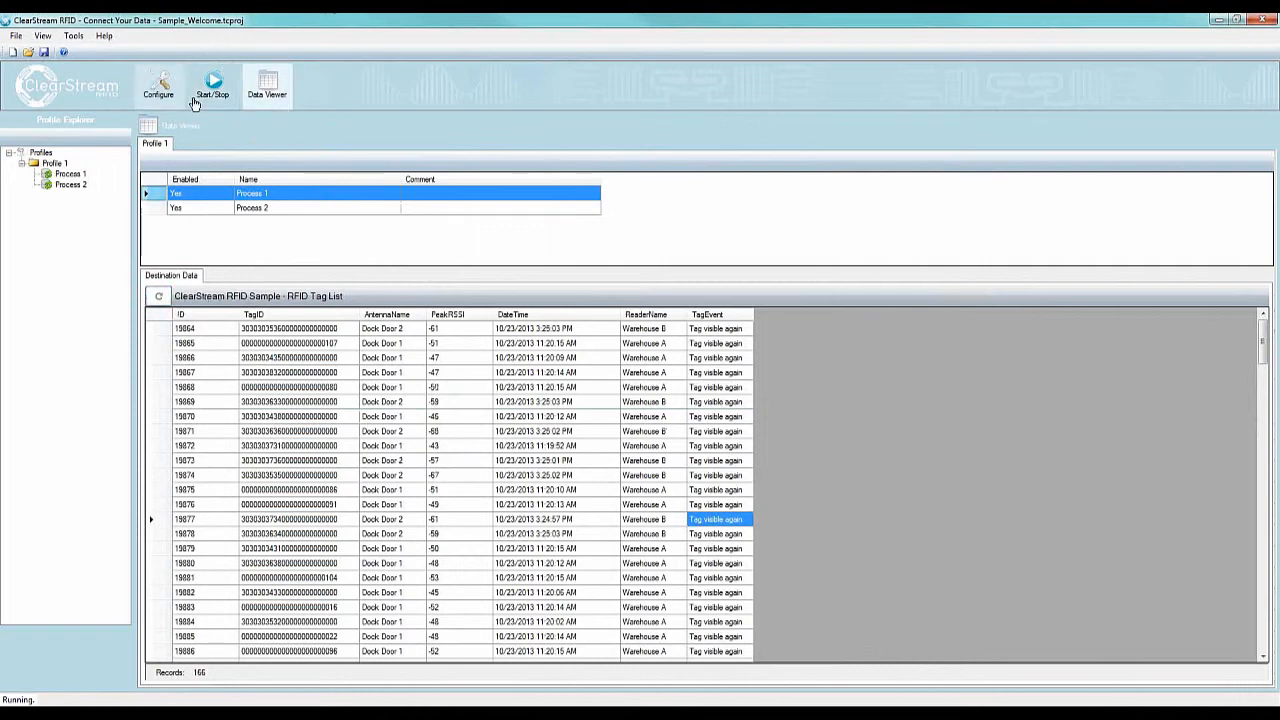
left_click(488, 447)
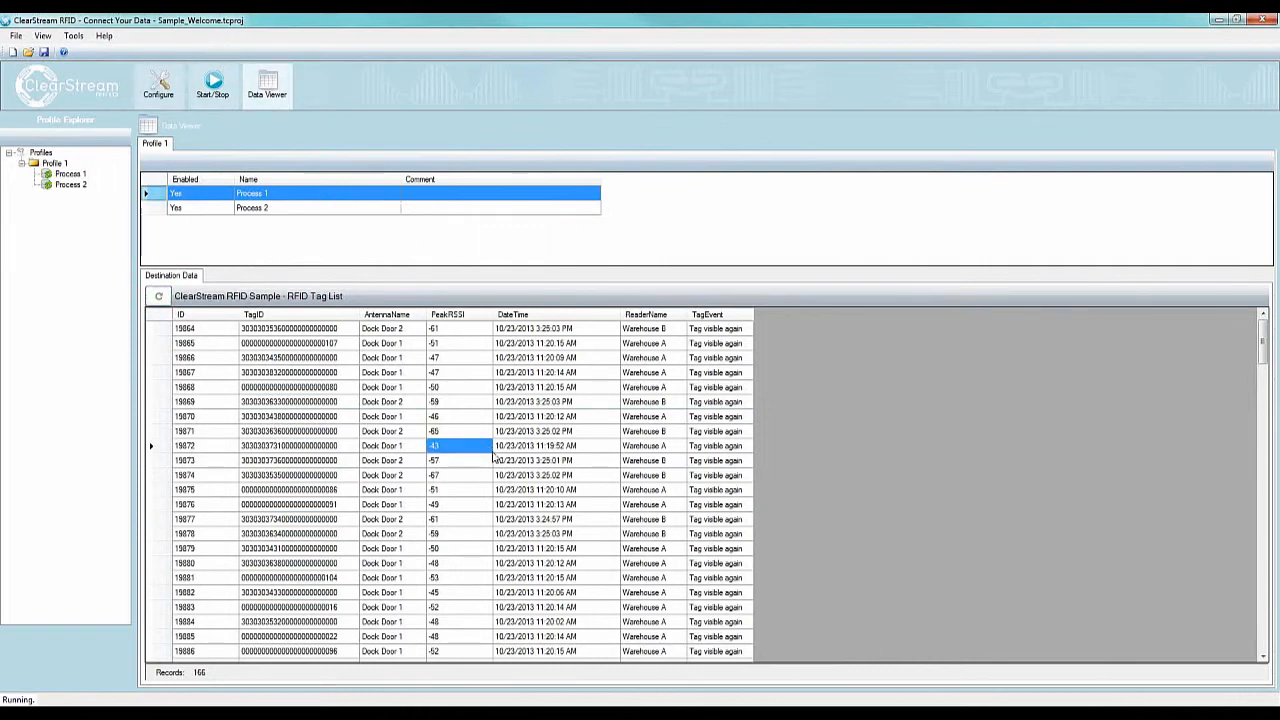
Review the alert types available for Process 1 using a temporary new alert, and remove that alert from the list.
left_click(158, 85)
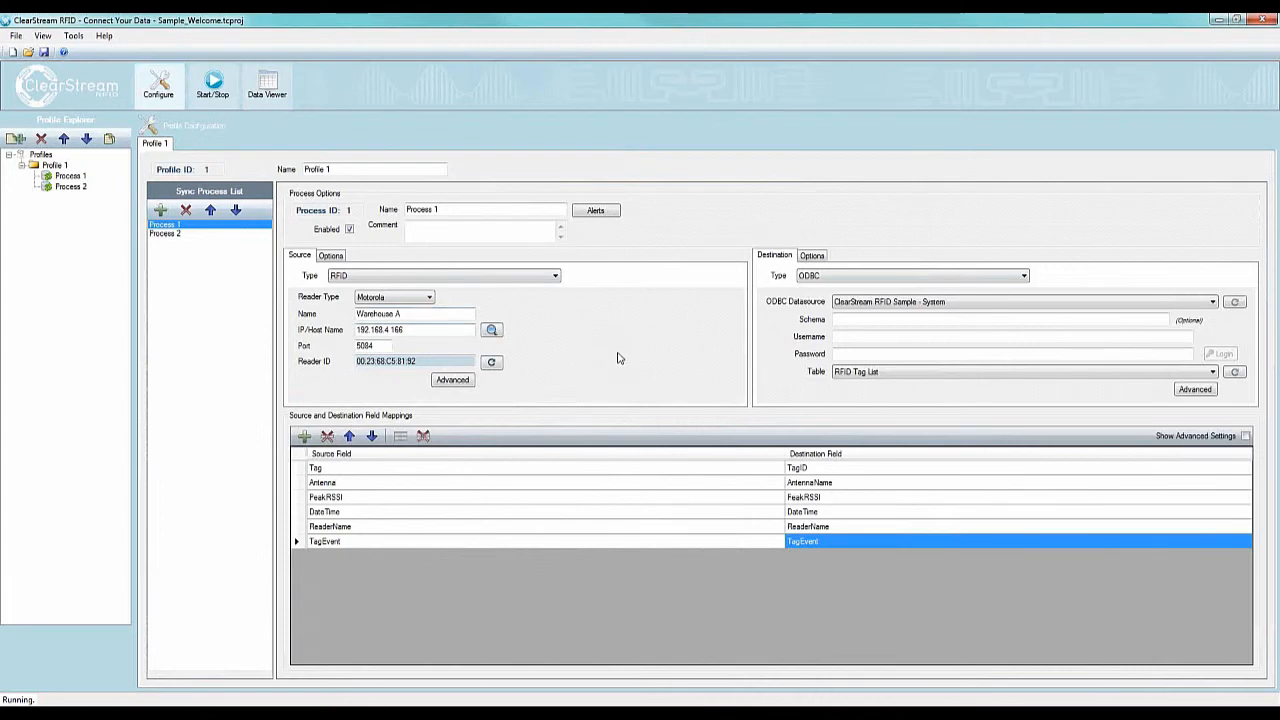
left_click(596, 211)
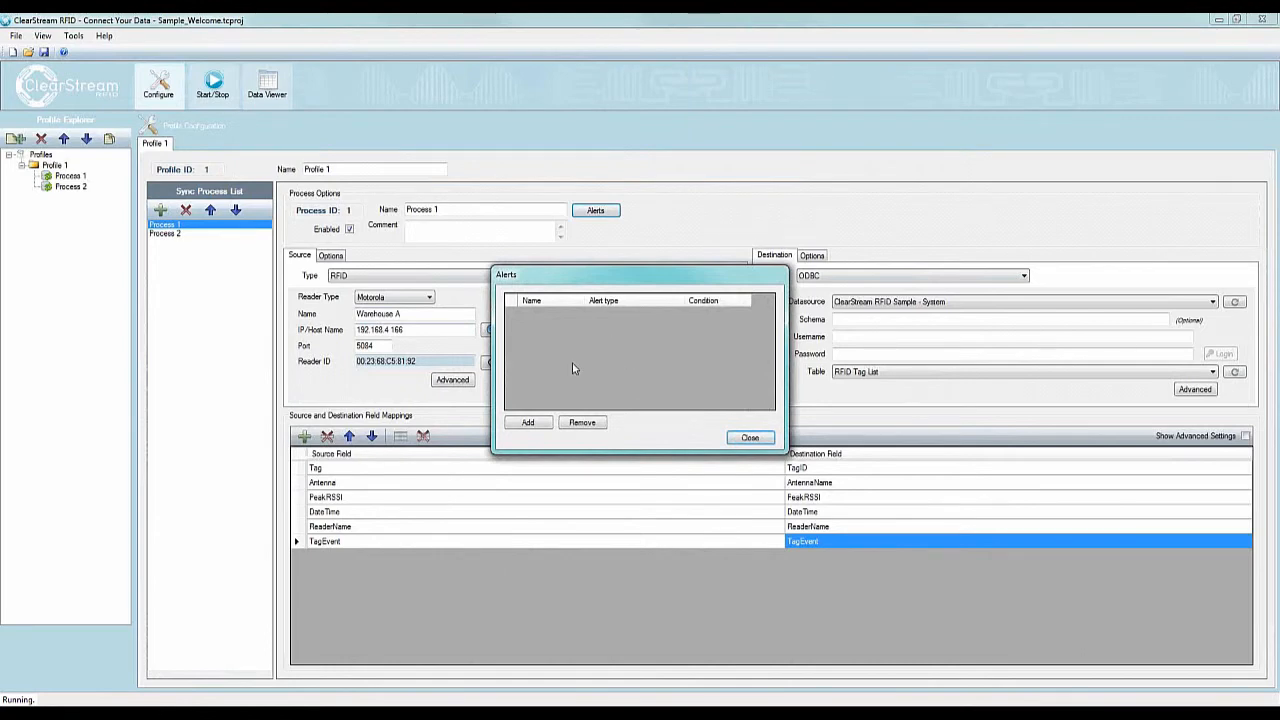
left_click(527, 423)
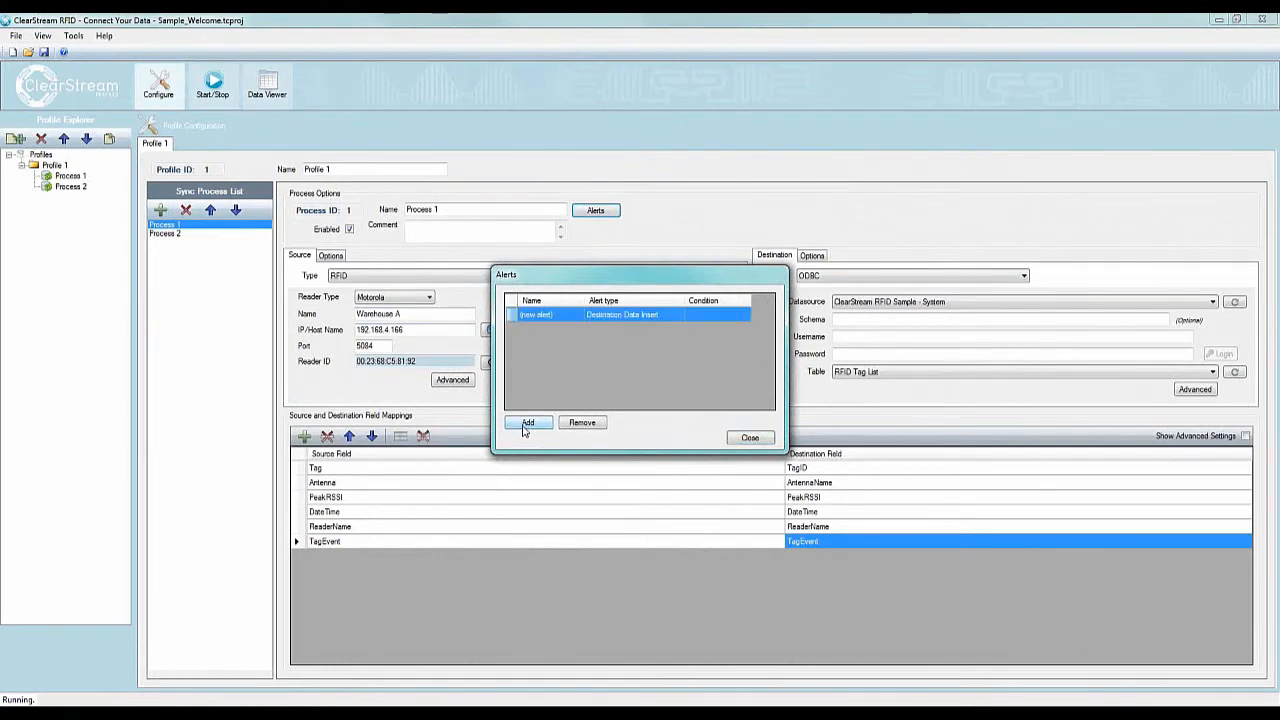
left_click(542, 316)
left_click(629, 318)
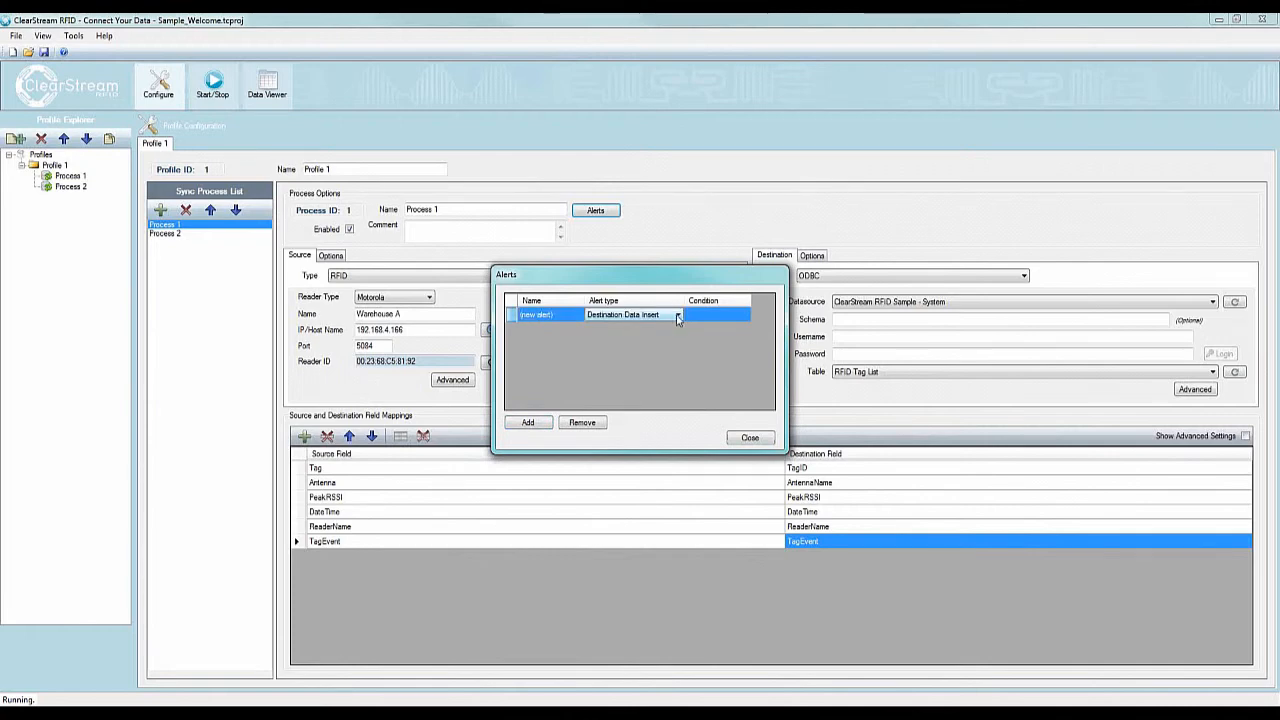
left_click(678, 318)
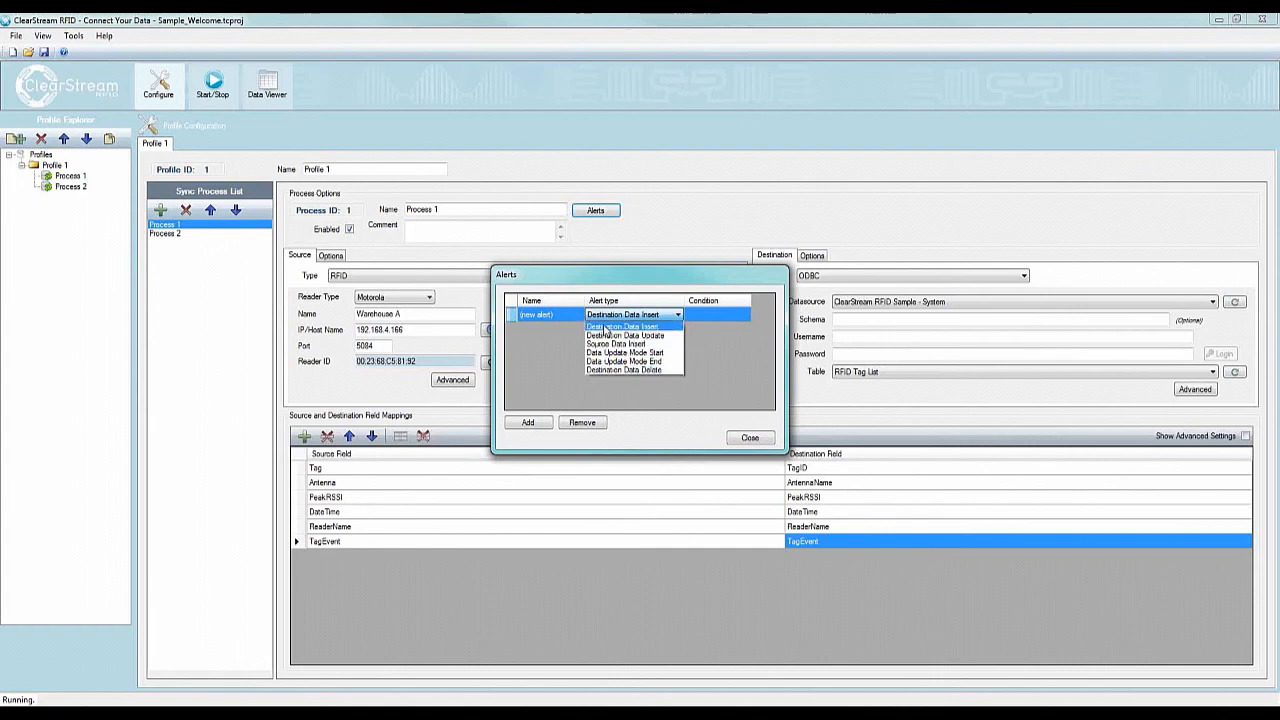
left_click(740, 385)
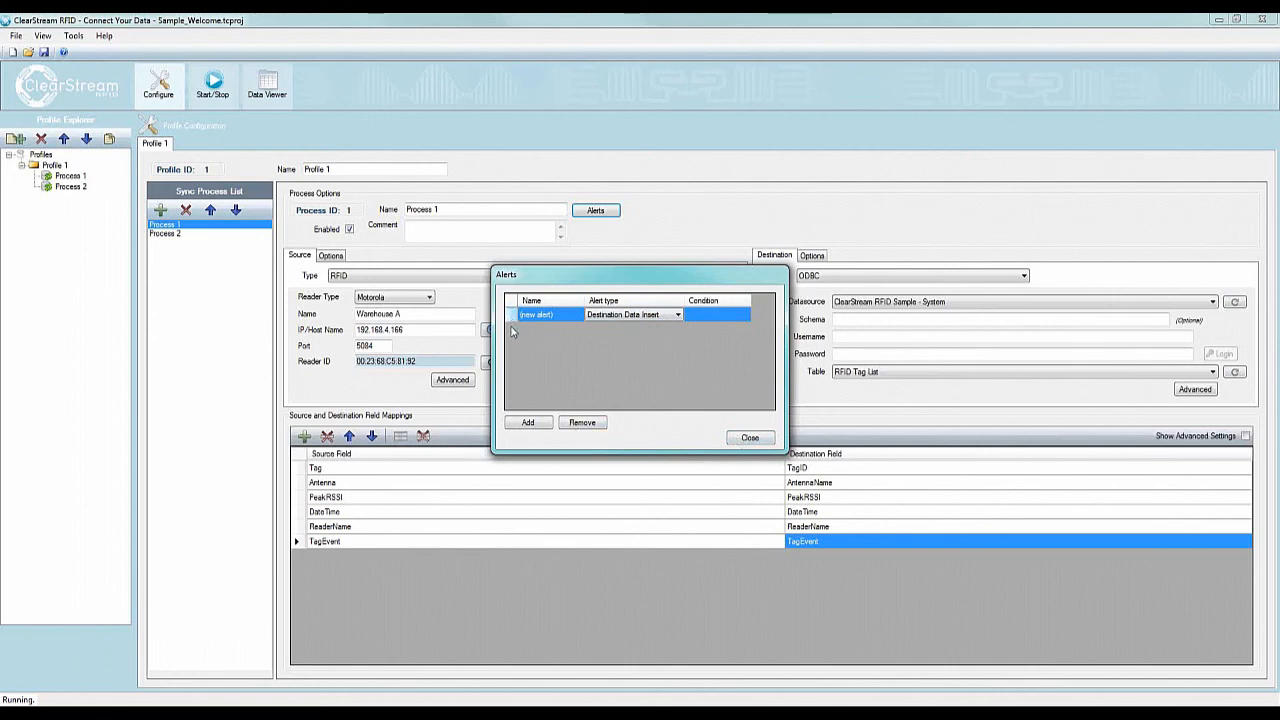
left_click(572, 424)
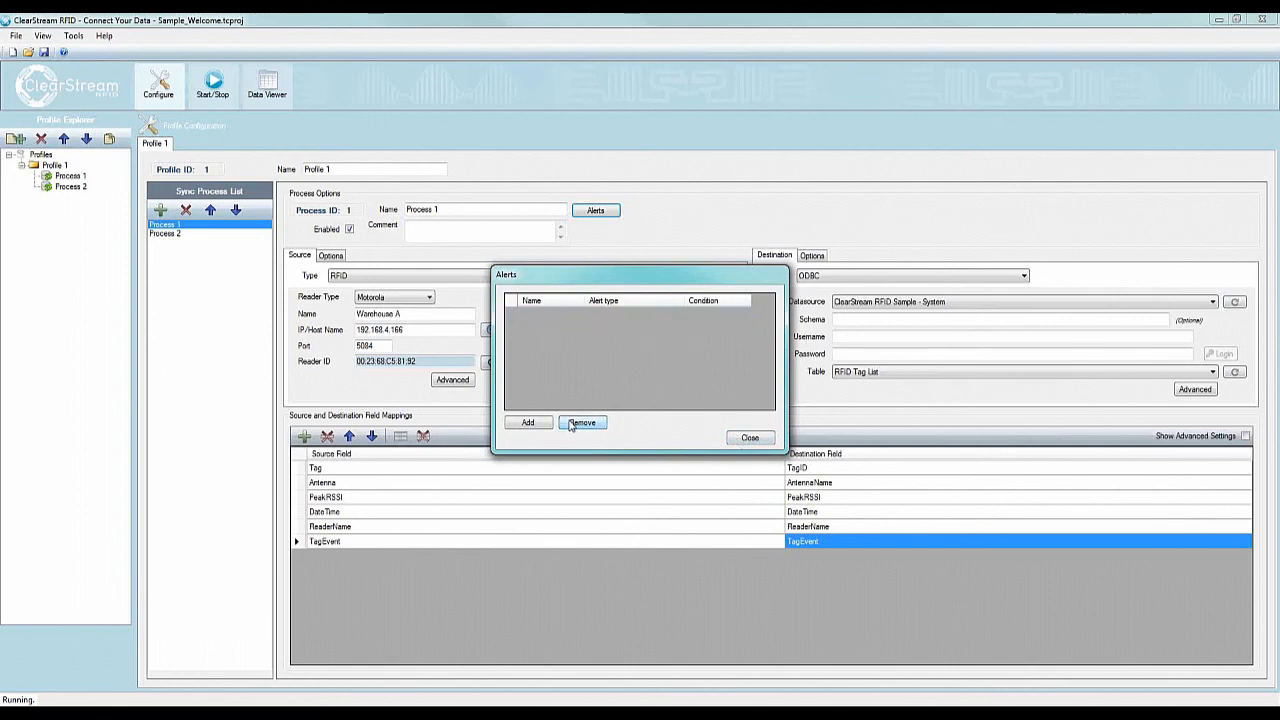
left_click(750, 437)
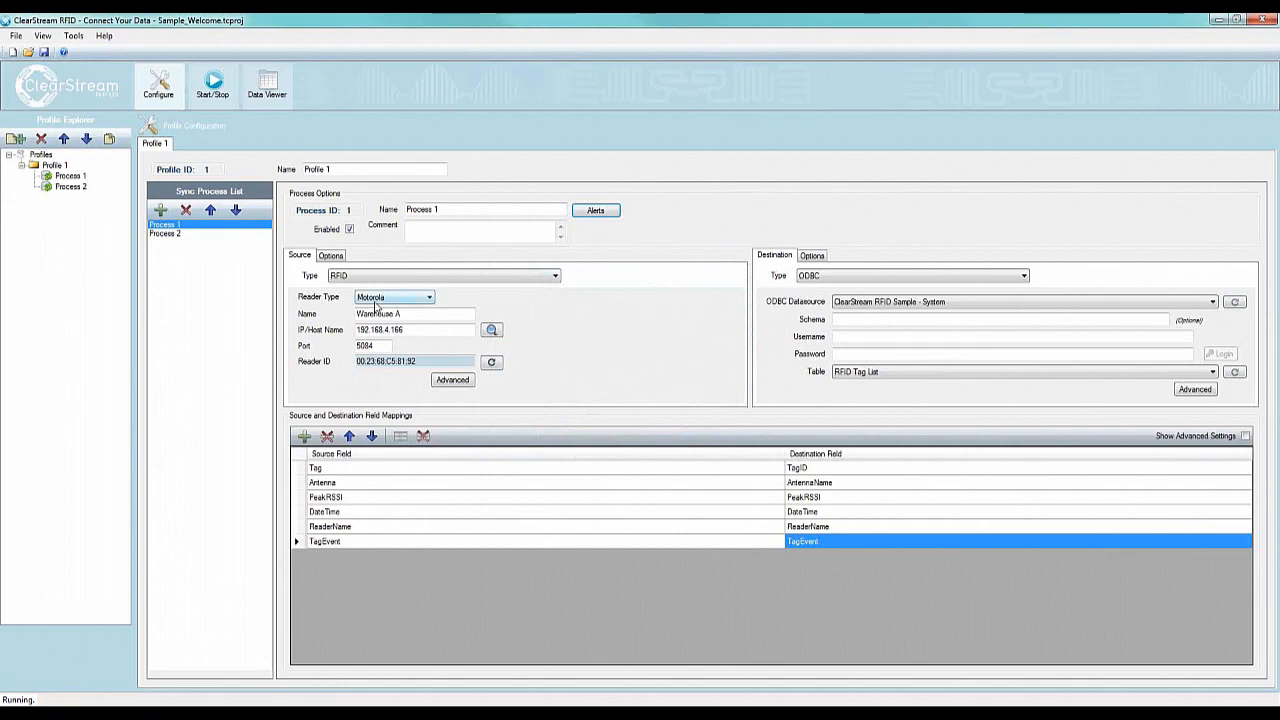